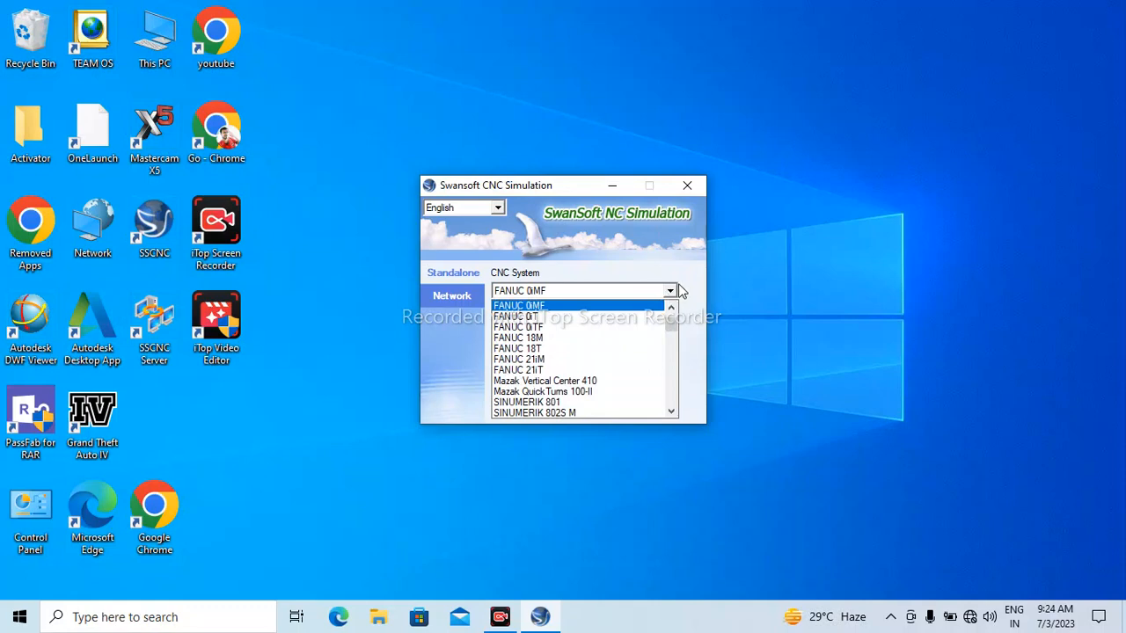
# Step: Choose FANUC 0iM as the CNC system and run the simulator
pyautogui.click(678, 291)
pyautogui.click(672, 291)
pyautogui.scroll(1, 560, 322)
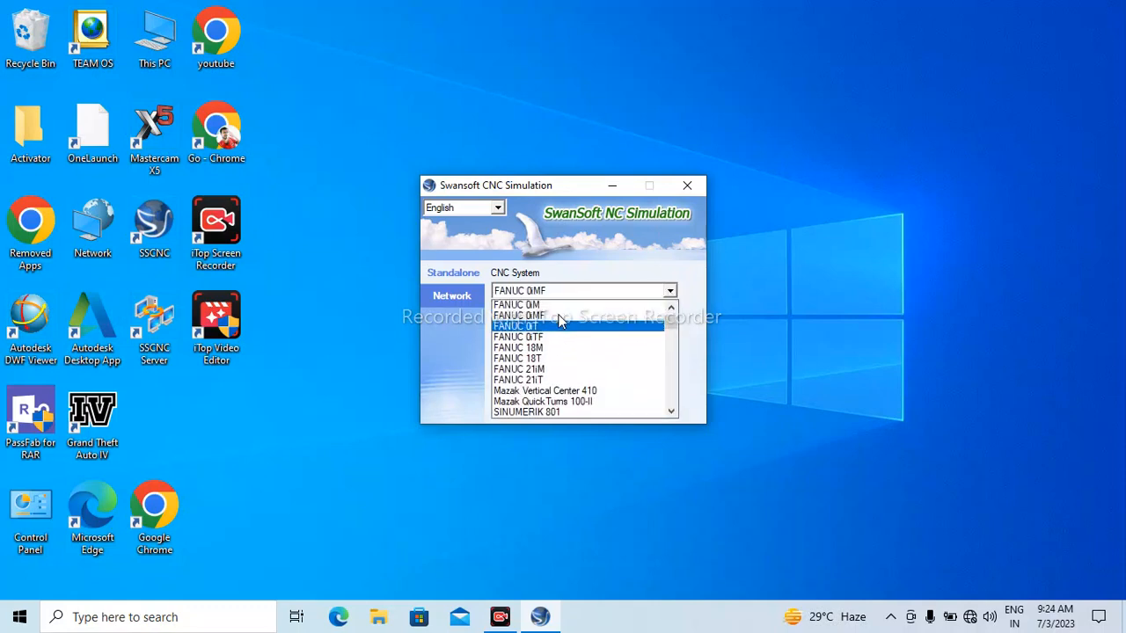
pyautogui.scroll(3, 560, 322)
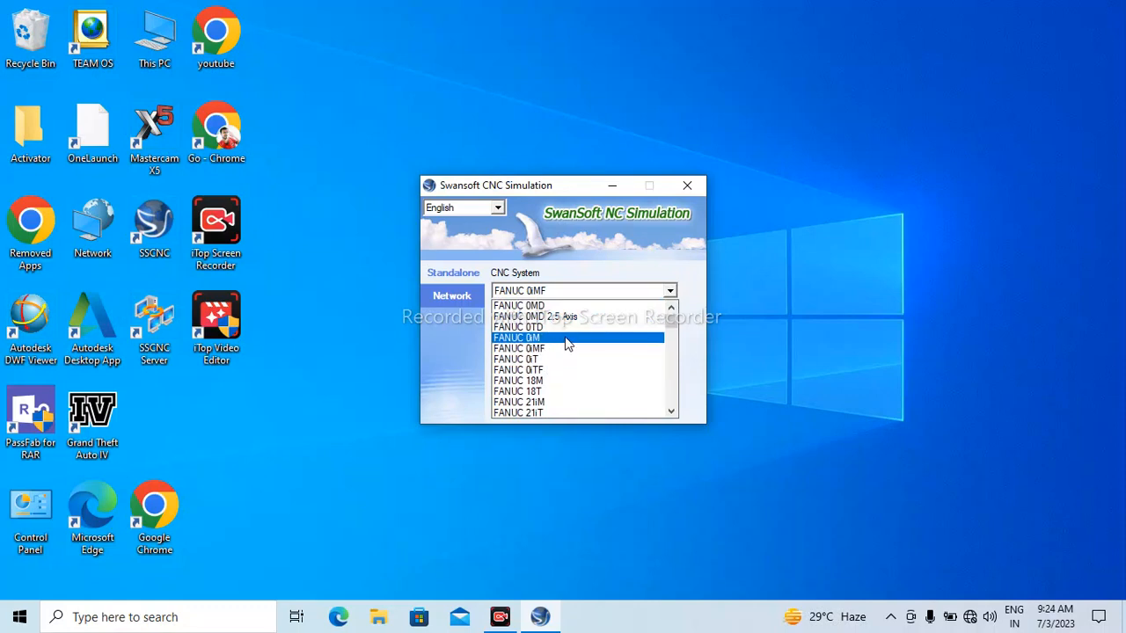
pyautogui.click(612, 338)
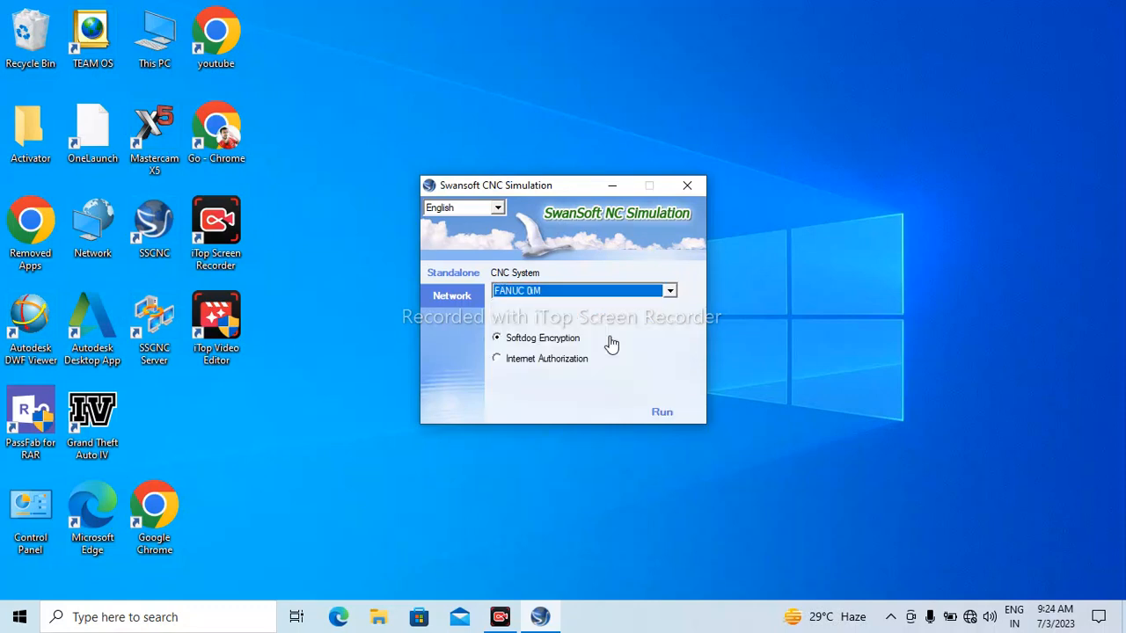
pyautogui.click(666, 412)
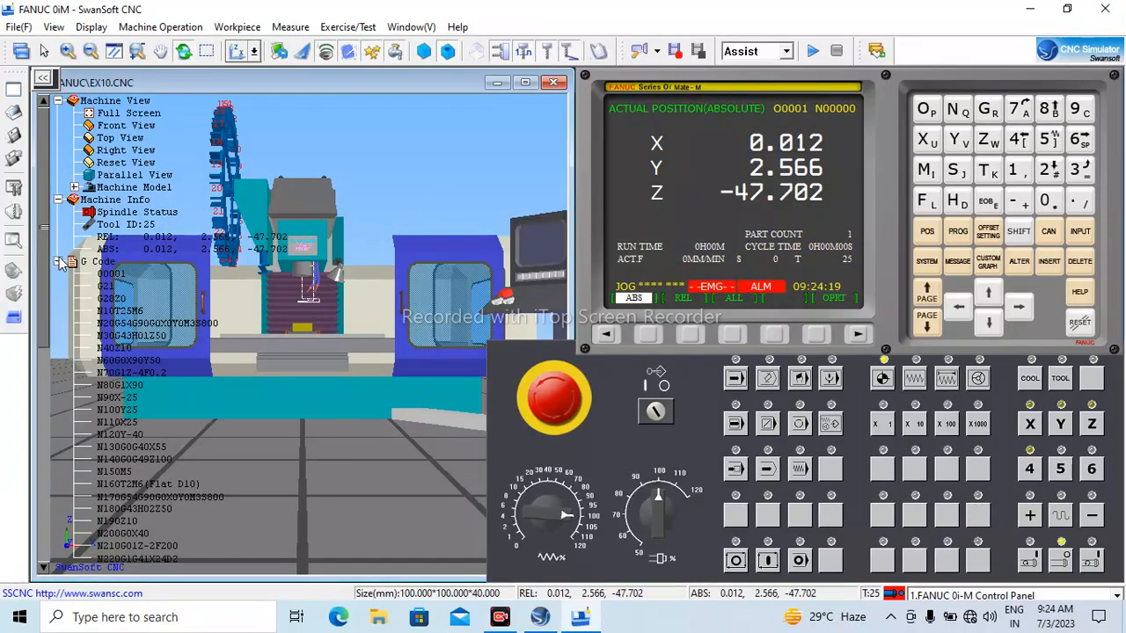
# Step: Collapse the G Code, Machine Info and Machine View branches of the tree over the machine view
pyautogui.click(58, 261)
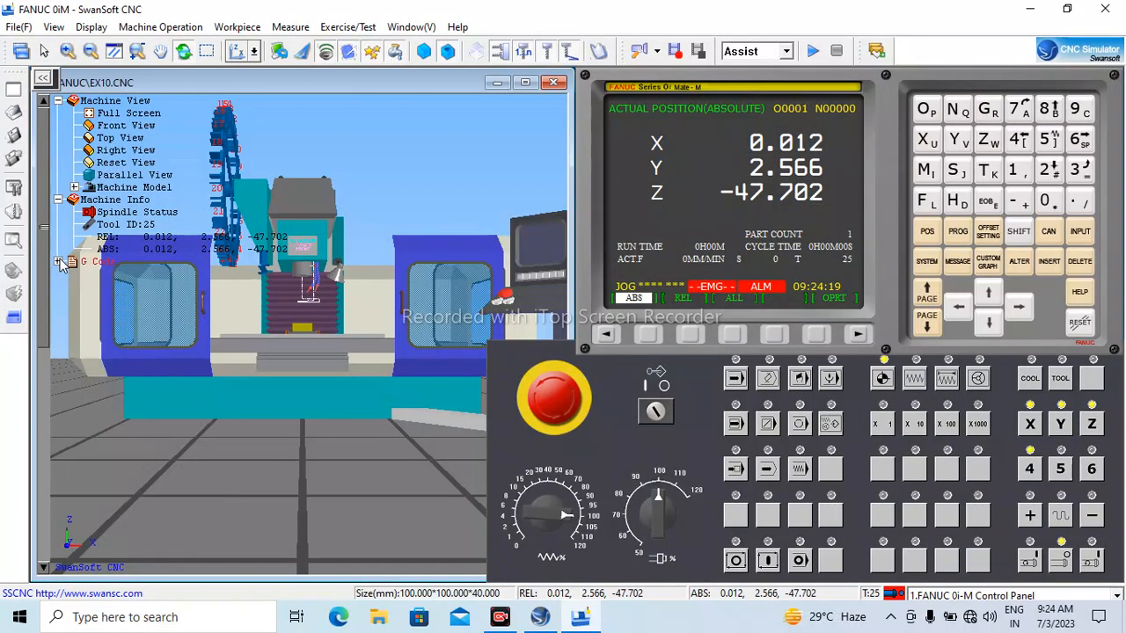
pyautogui.click(44, 199)
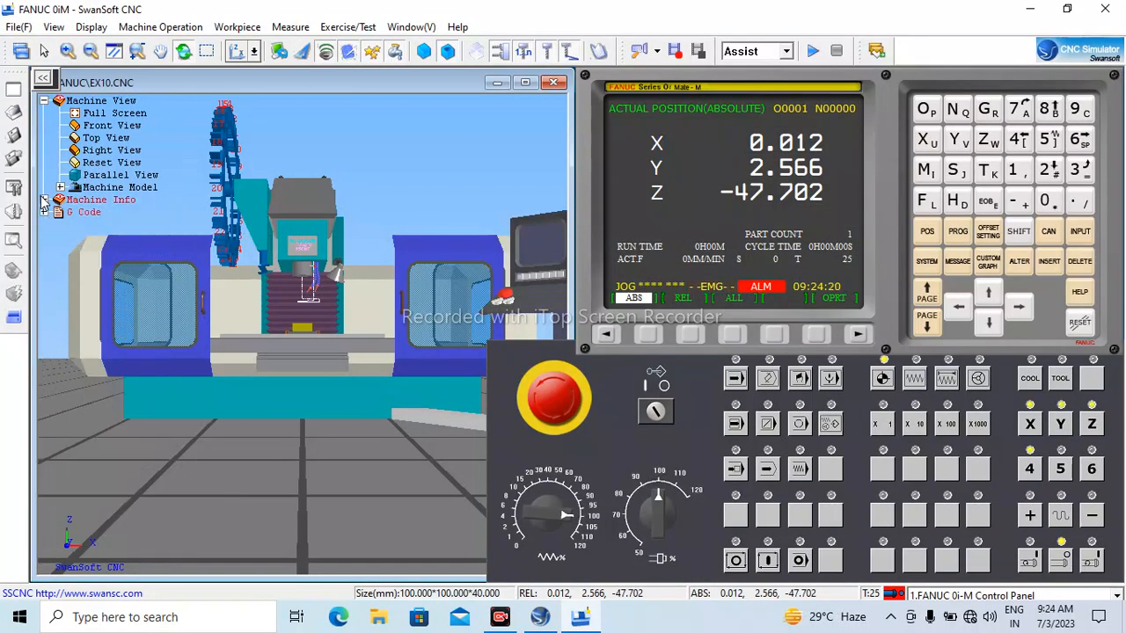
pyautogui.click(44, 100)
# Step: Examine the milling machine from the front and the side, including its tool magazine and tool change arm
pyautogui.scroll(4, 194, 275)
pyautogui.scroll(-5, 193, 274)
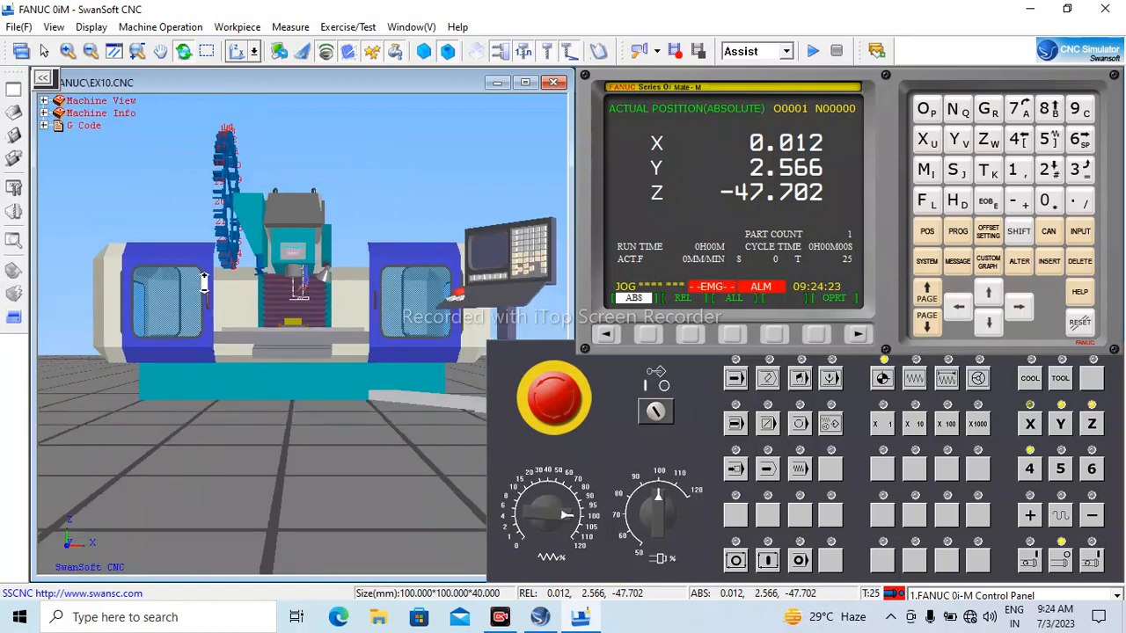
pyautogui.scroll(4, 248, 183)
pyautogui.scroll(-2, 252, 187)
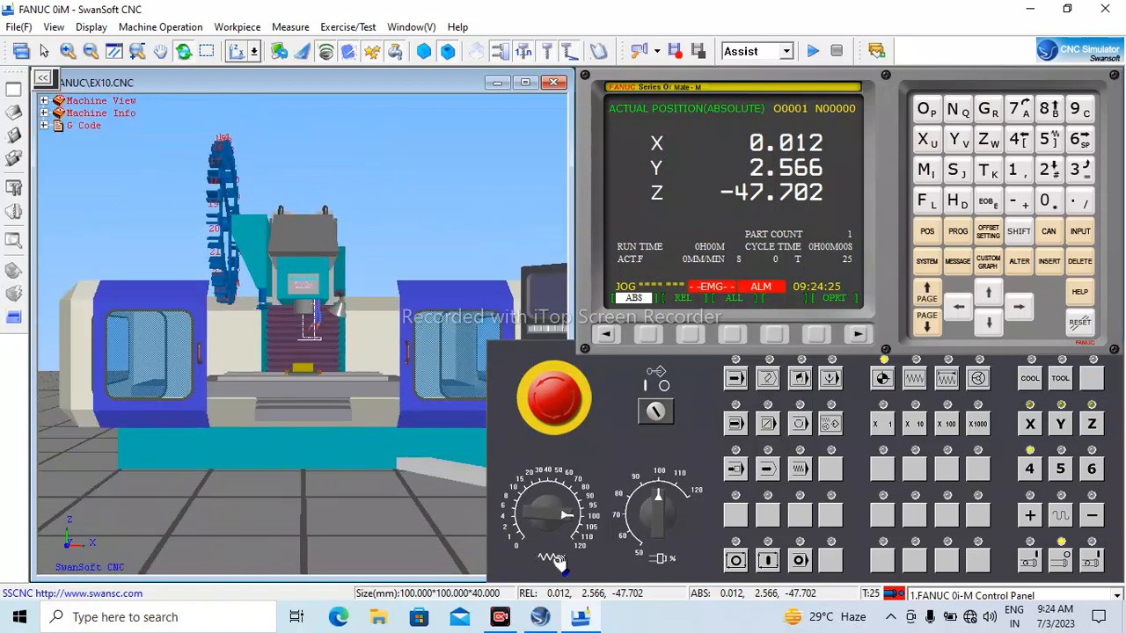
pyautogui.moveTo(172, 268); pyautogui.dragTo(256, 212, button='right')
pyautogui.scroll(1, 256, 212)
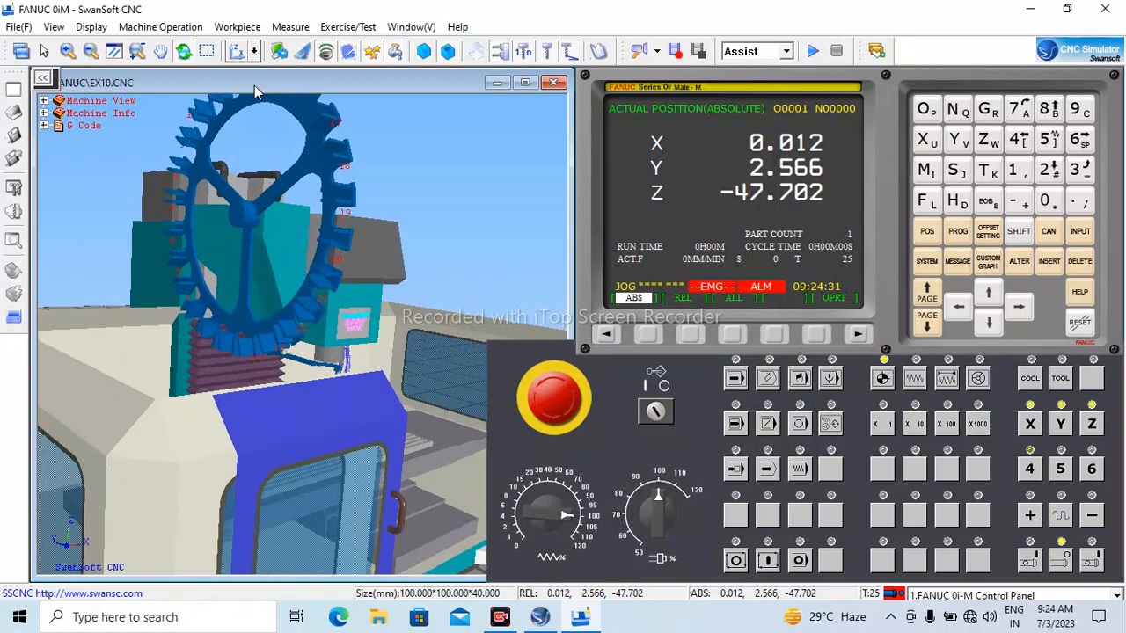
pyautogui.moveTo(212, 359); pyautogui.dragTo(153, 376, button='right')
pyautogui.scroll(4, 244, 339)
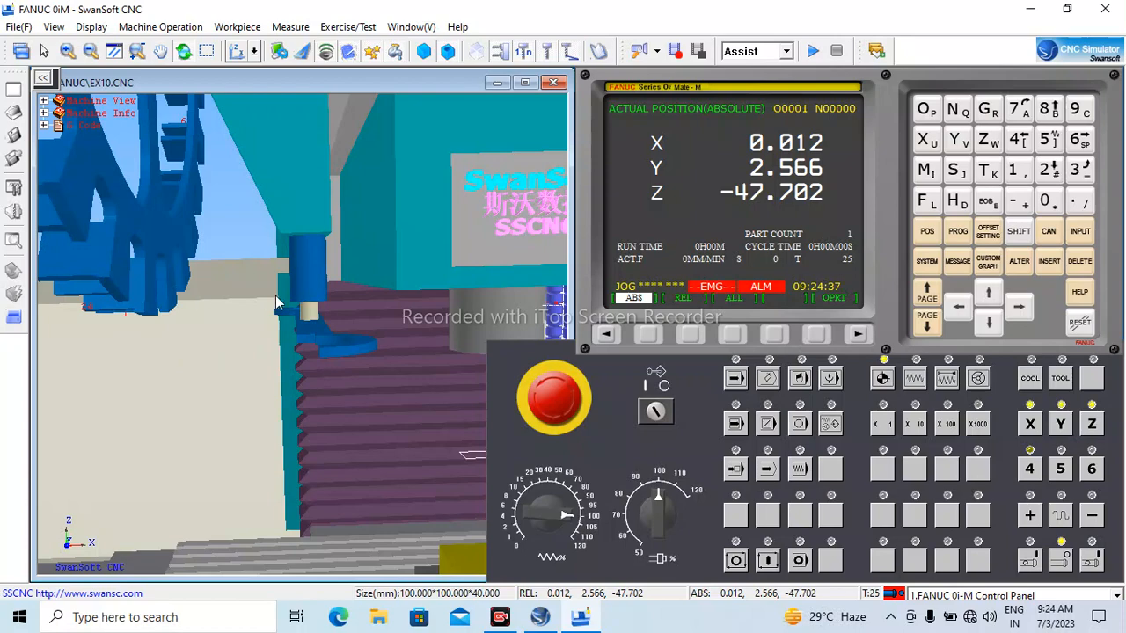
# Step: Examine the spindle head, the coolant nozzles and the workpiece clamped on the table
pyautogui.scroll(-5, 325, 326)
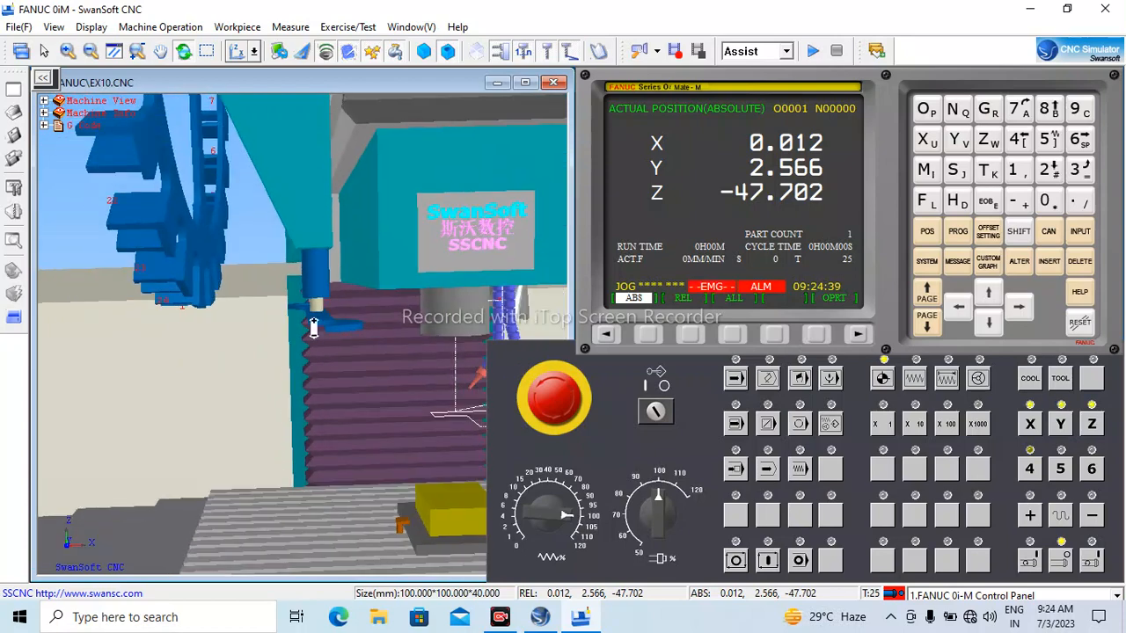
pyautogui.scroll(5, 352, 344)
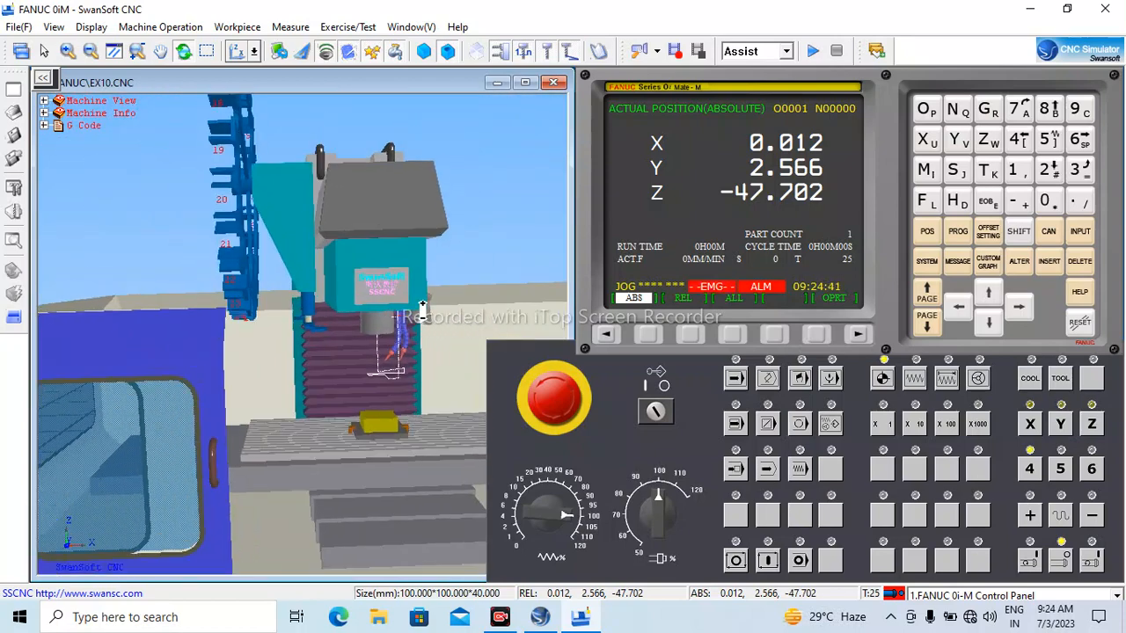
pyautogui.moveTo(357, 347); pyautogui.dragTo(357, 338)
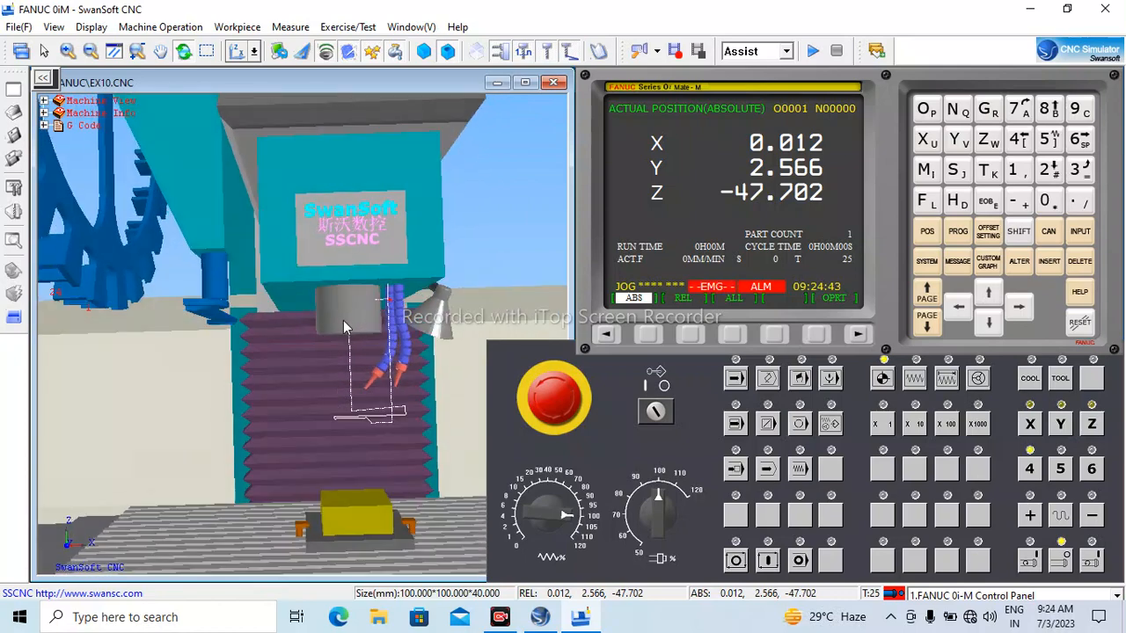
pyautogui.scroll(1, 413, 544)
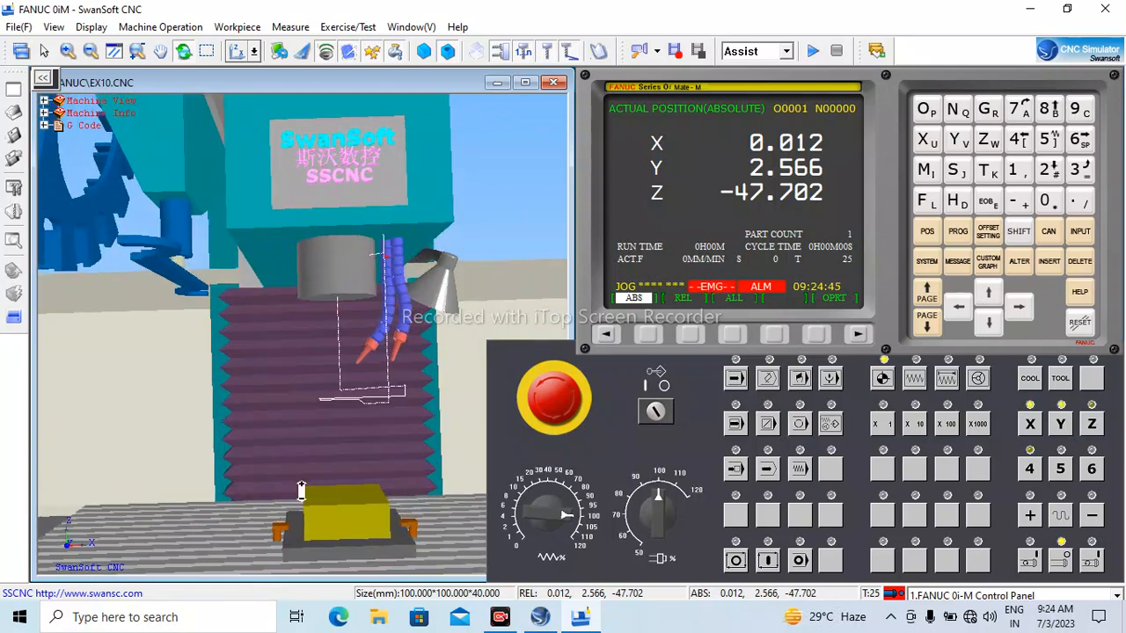
pyautogui.scroll(-1, 301, 491)
pyautogui.moveTo(325, 522); pyautogui.dragTo(252, 453)
pyautogui.scroll(1, 329, 451)
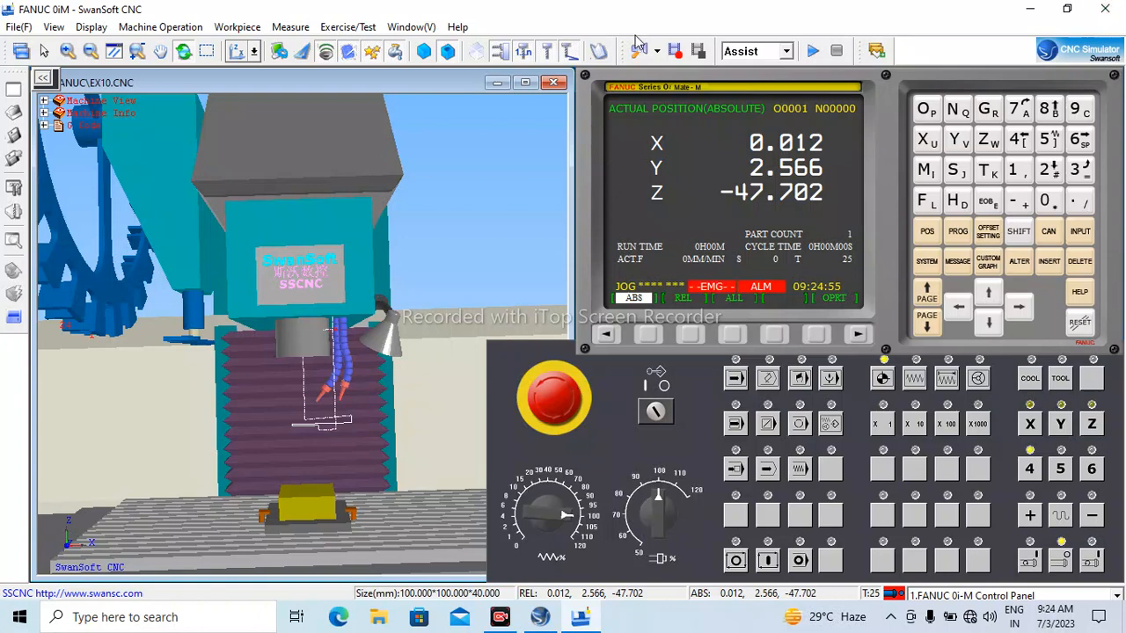
pyautogui.scroll(-1, 872, 162)
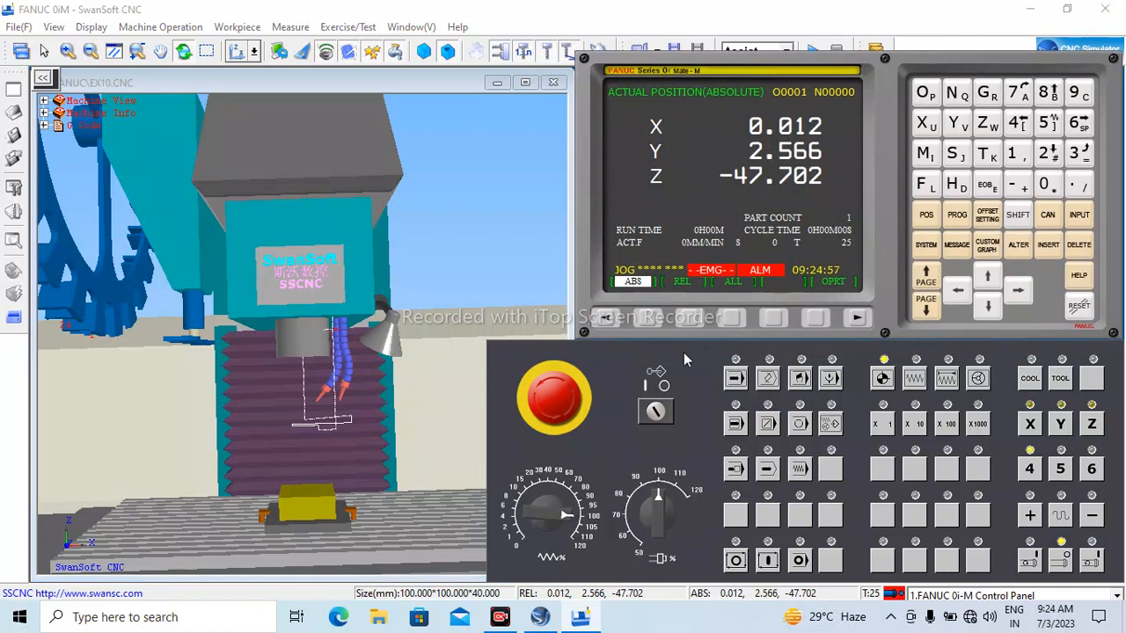
# Step: Release the emergency stop and turn the program protection key switch
pyautogui.click(569, 402)
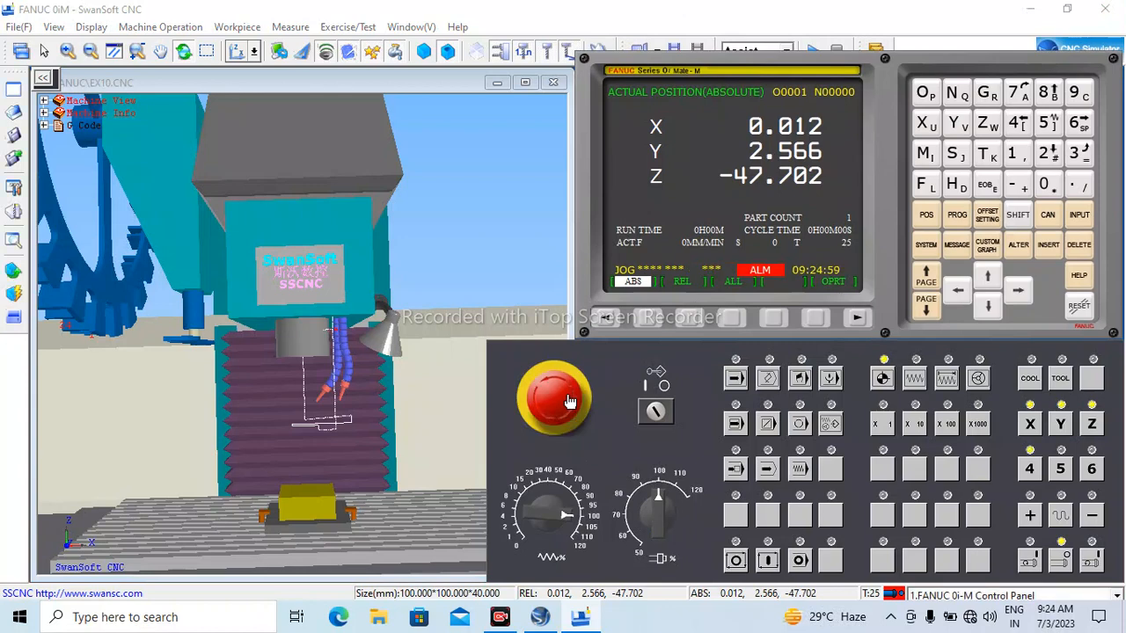
pyautogui.click(655, 410)
# Step: Try the operating modes in turn from memory to incremental, and finish in reference return (REF) mode
pyautogui.click(735, 378)
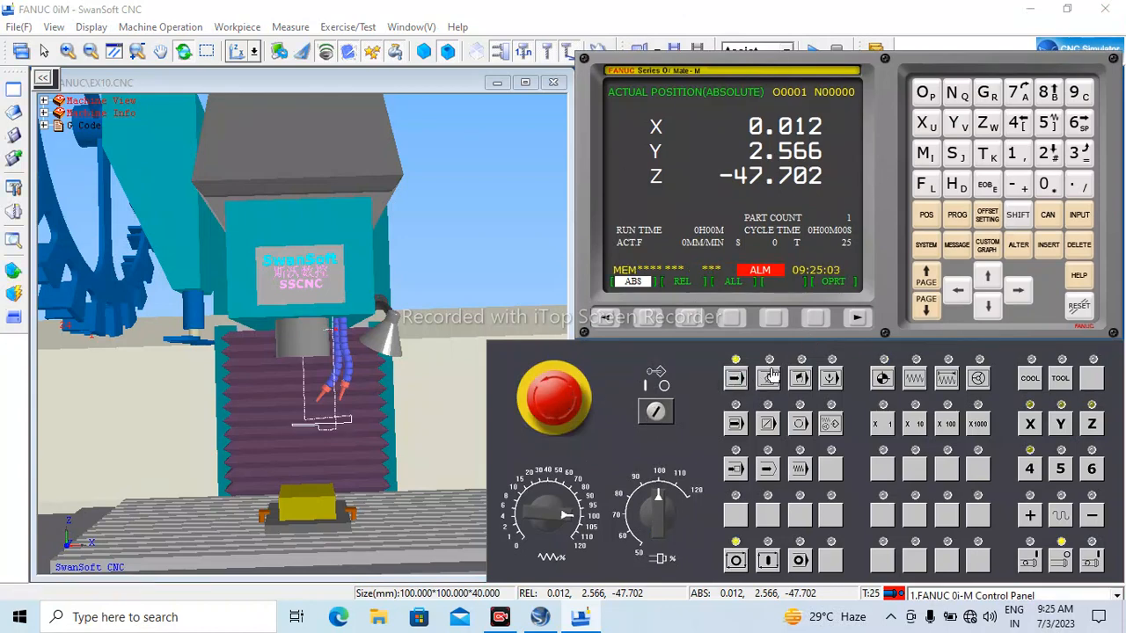
pyautogui.click(762, 390)
pyautogui.click(799, 380)
pyautogui.click(827, 381)
pyautogui.click(883, 379)
pyautogui.click(915, 379)
pyautogui.click(946, 378)
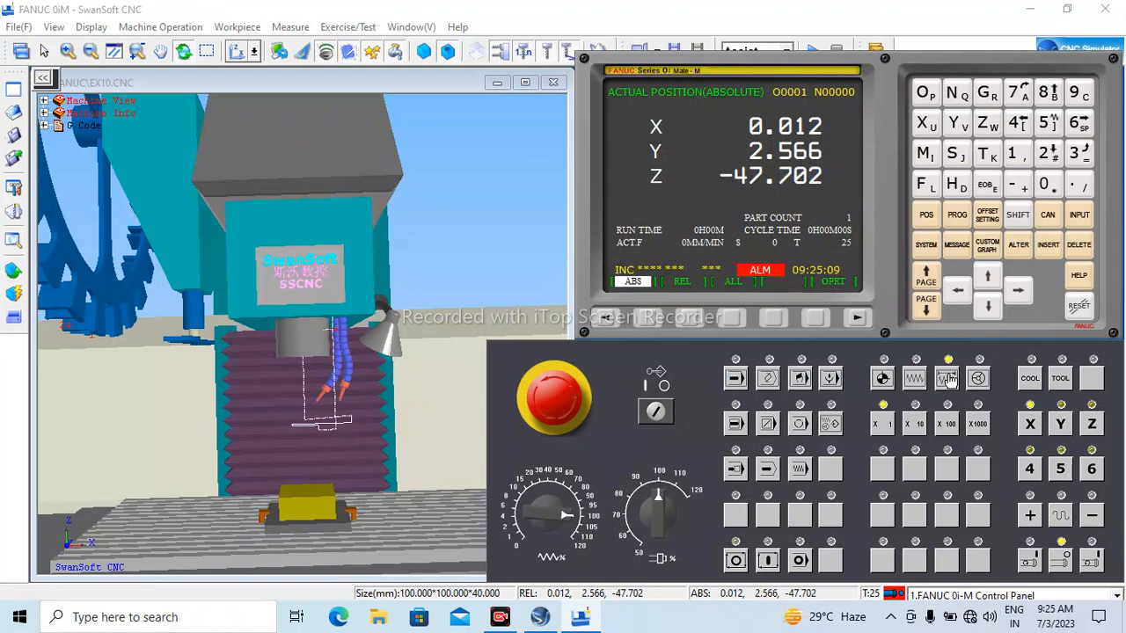
pyautogui.click(914, 378)
pyautogui.click(884, 376)
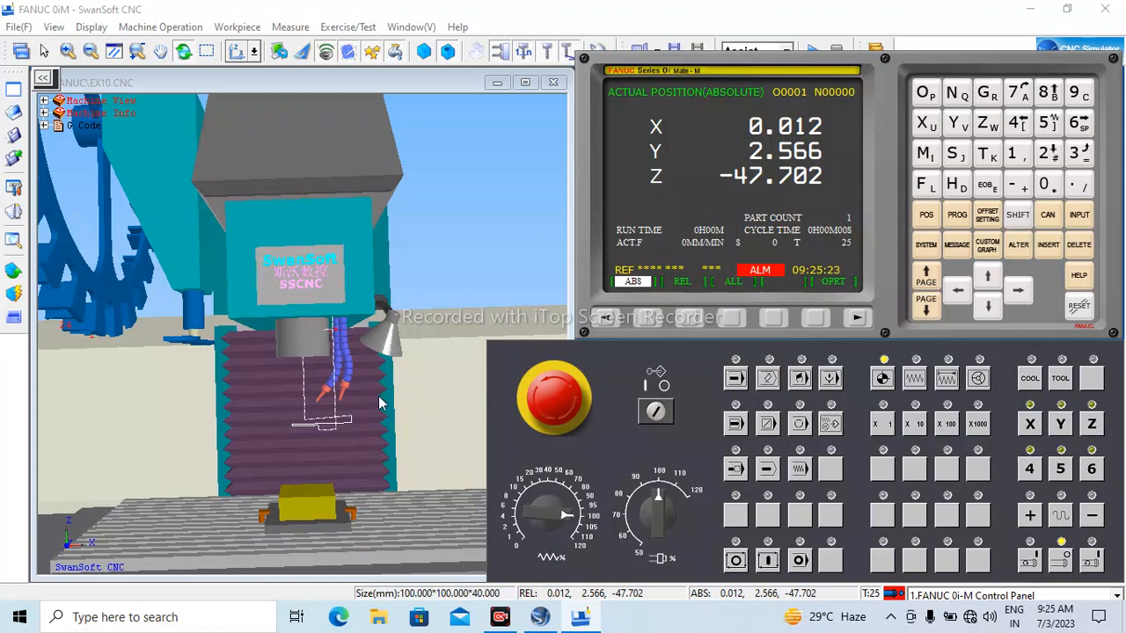
# Step: Return the Z axis to its reference point in the positive direction
pyautogui.scroll(-1, 499, 162)
pyautogui.moveTo(382, 353); pyautogui.dragTo(337, 352)
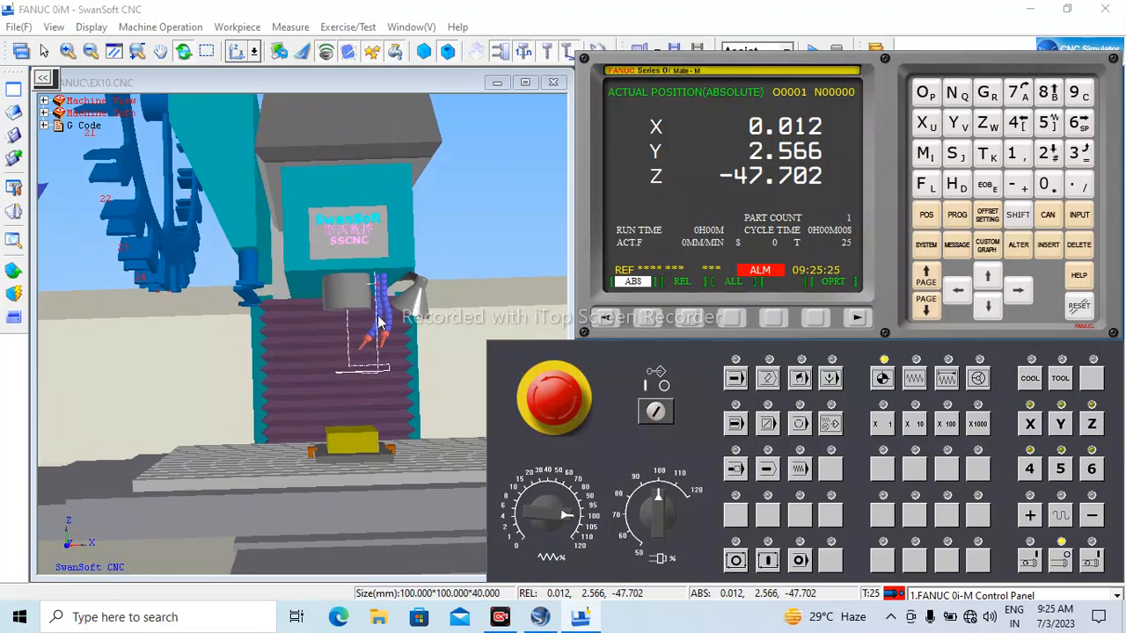
pyautogui.moveTo(306, 275); pyautogui.dragTo(242, 286)
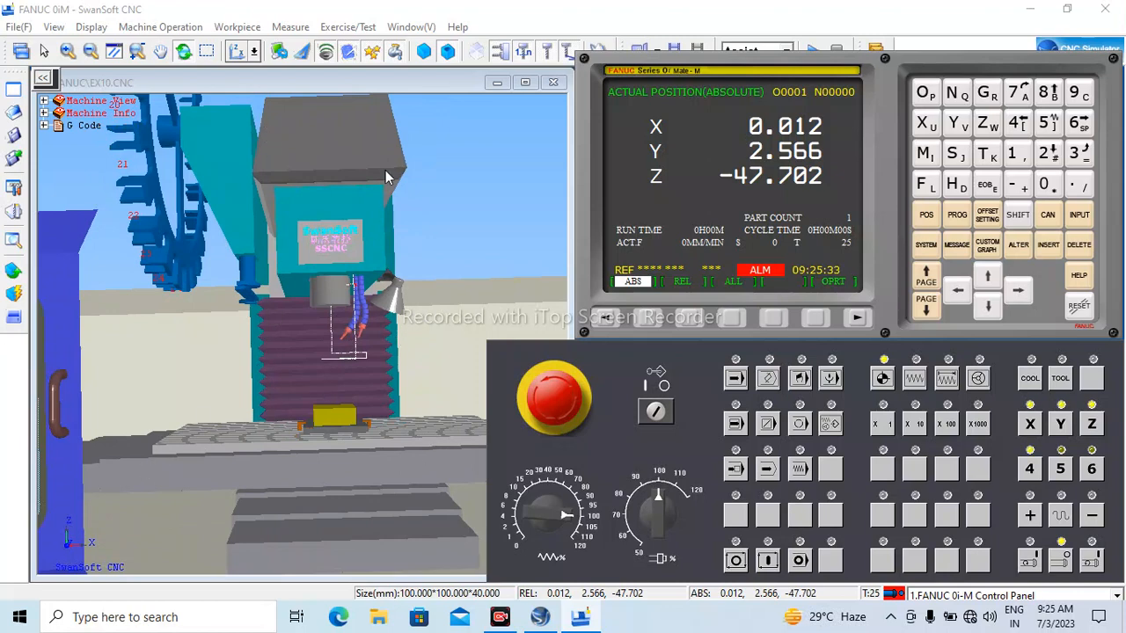
pyautogui.moveTo(380, 298); pyautogui.dragTo(374, 255)
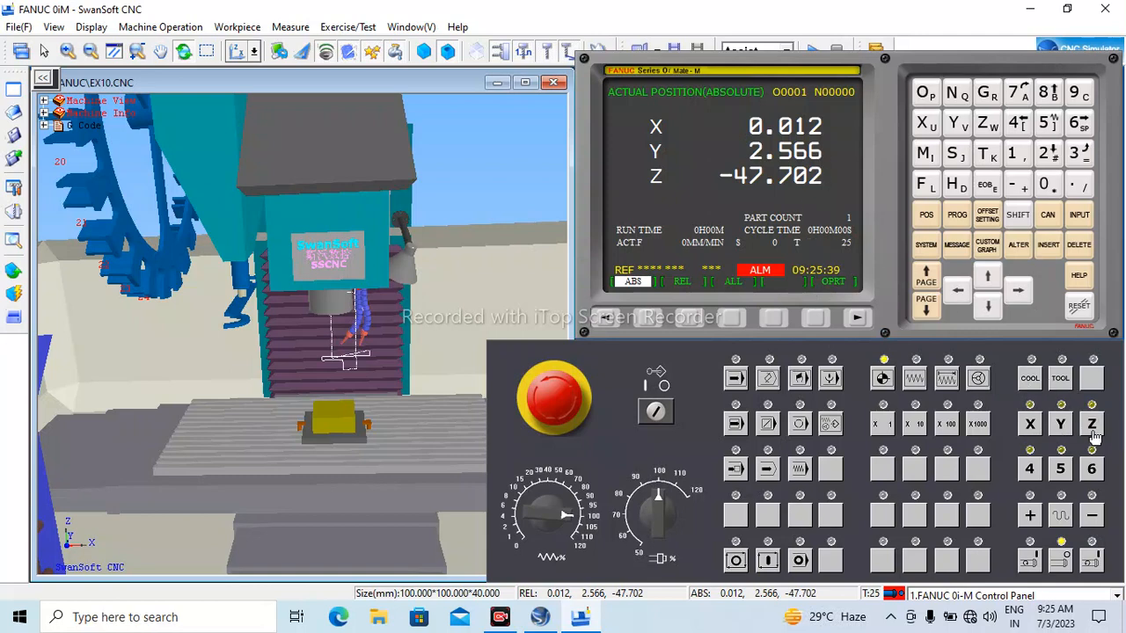
pyautogui.click(1092, 426)
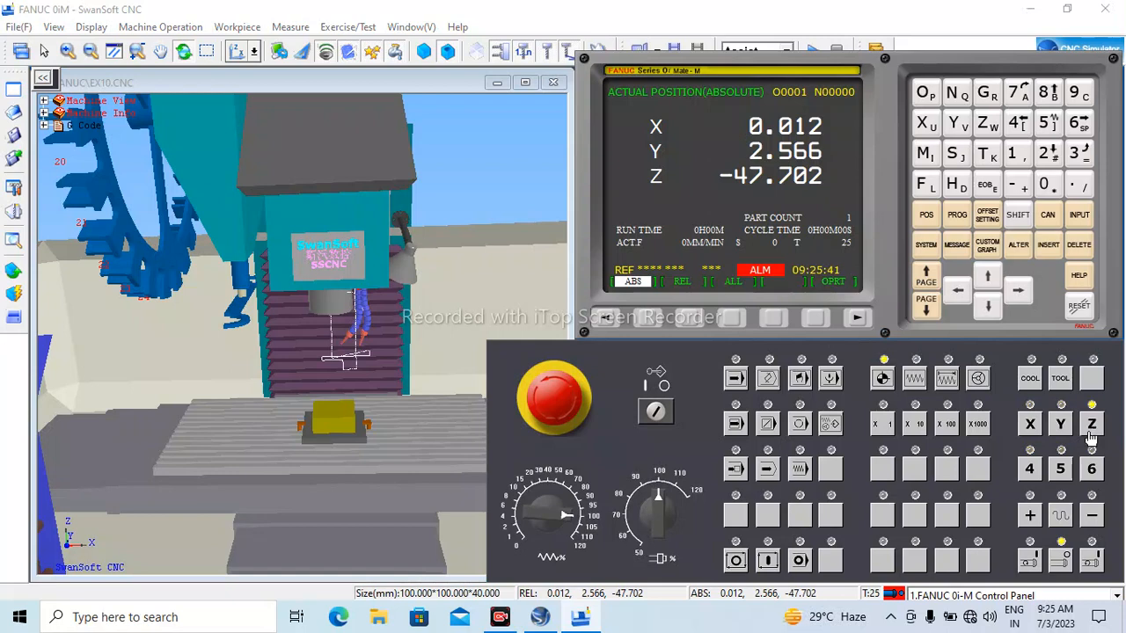
pyautogui.click(1030, 516)
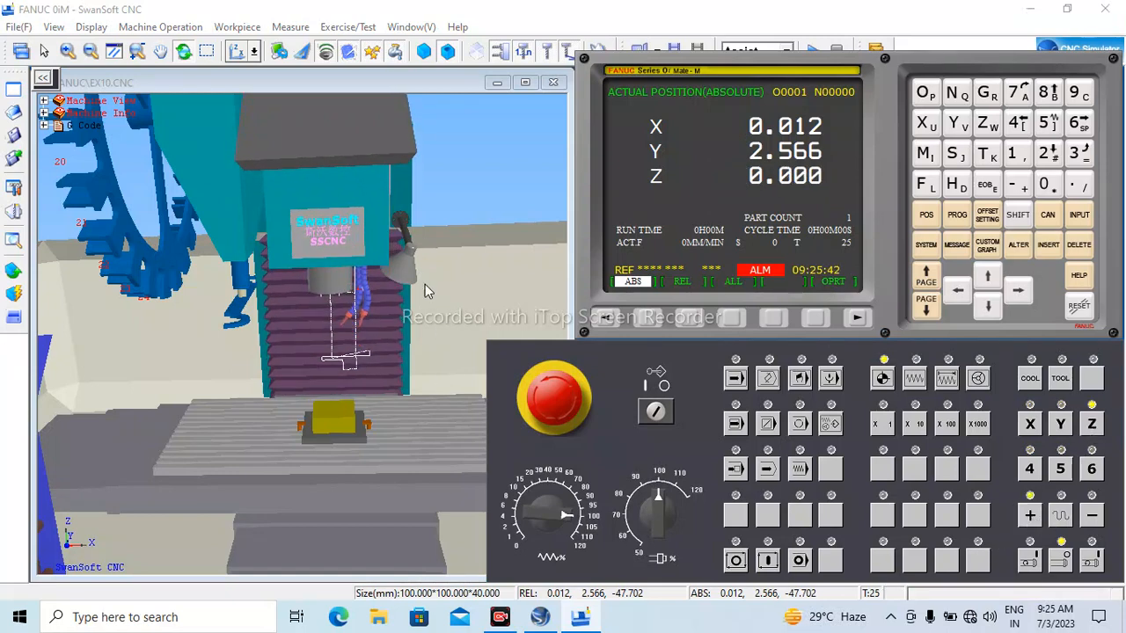
# Step: Home the X axis and the Y axis to their reference points in the positive direction
pyautogui.click(1032, 426)
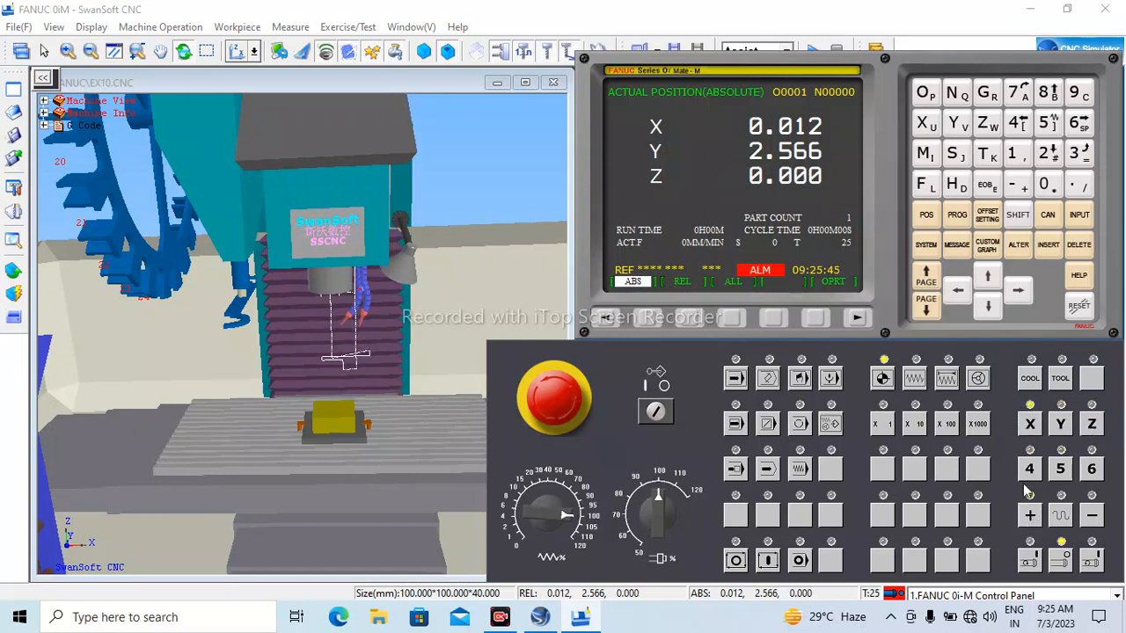
pyautogui.click(1030, 515)
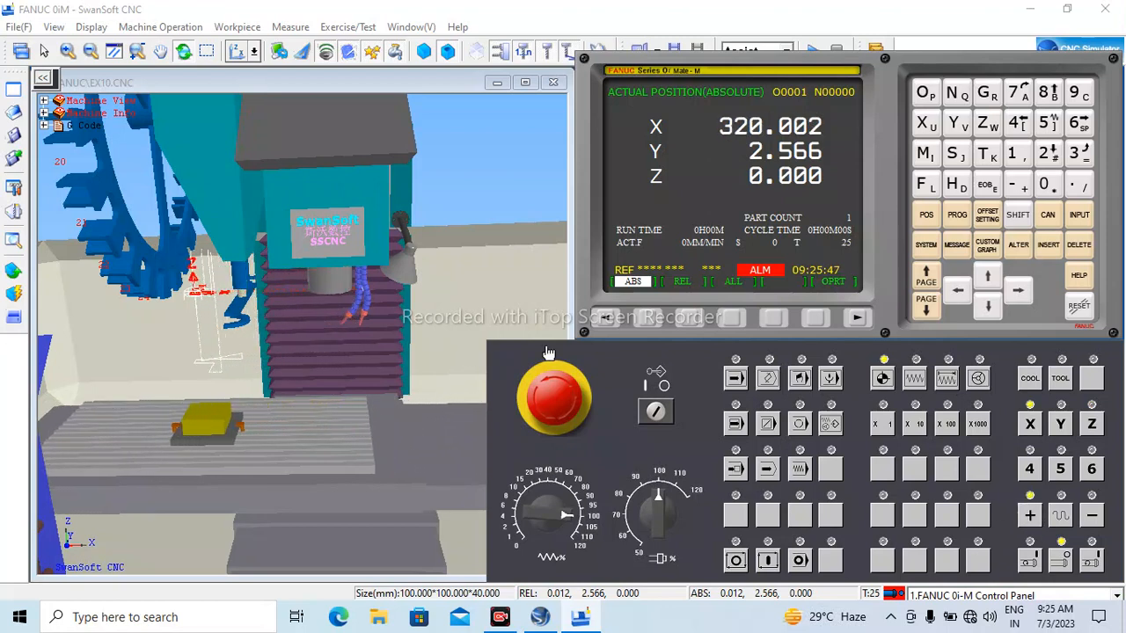
pyautogui.click(1060, 425)
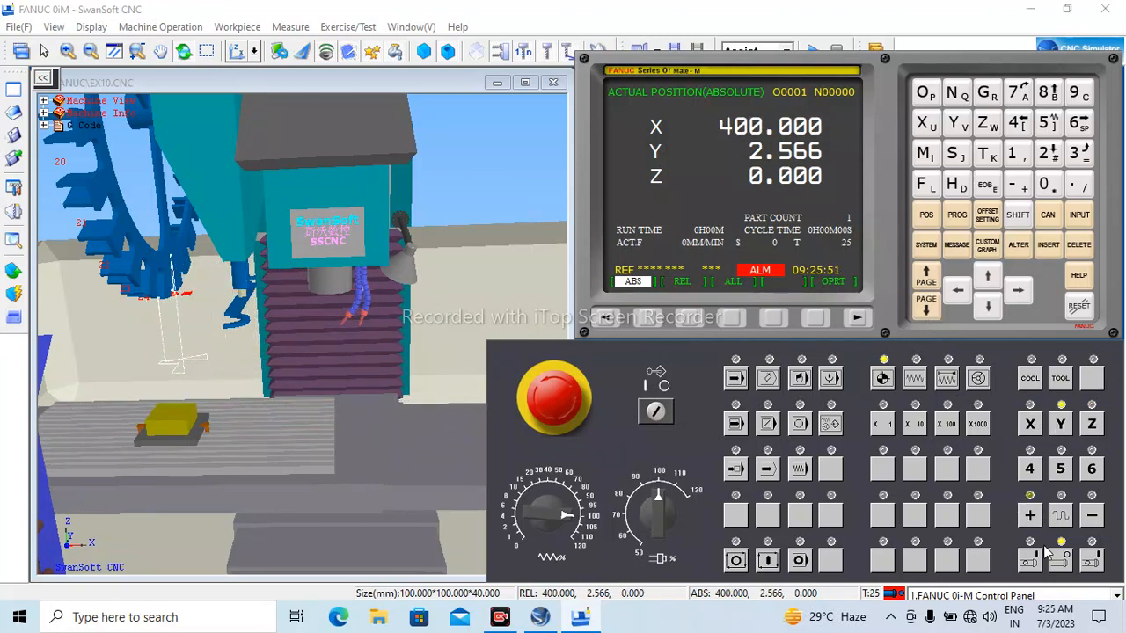
pyautogui.click(1030, 515)
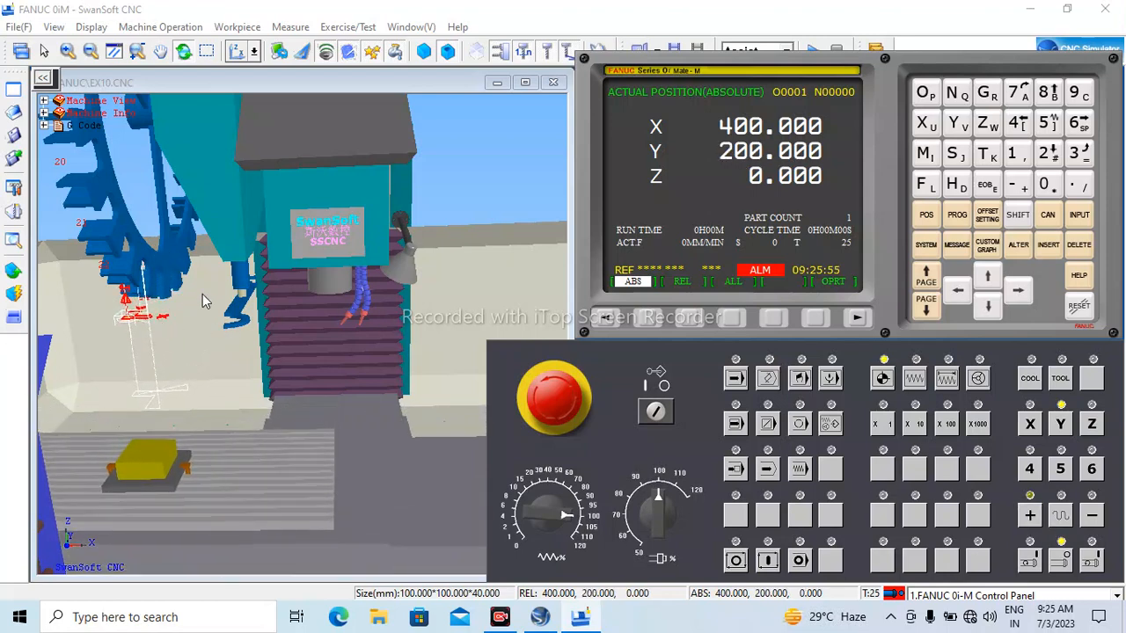
# Step: Switch the position display to the ALL page to check the relative, absolute and machine coordinates
pyautogui.moveTo(203, 293); pyautogui.dragTo(335, 203)
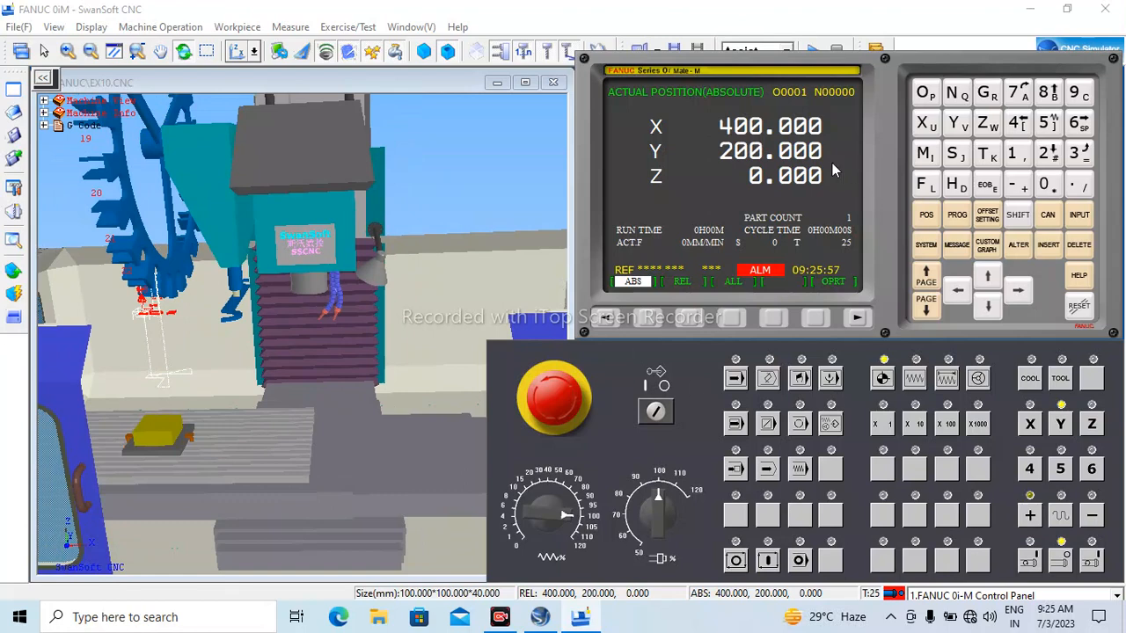
pyautogui.click(926, 216)
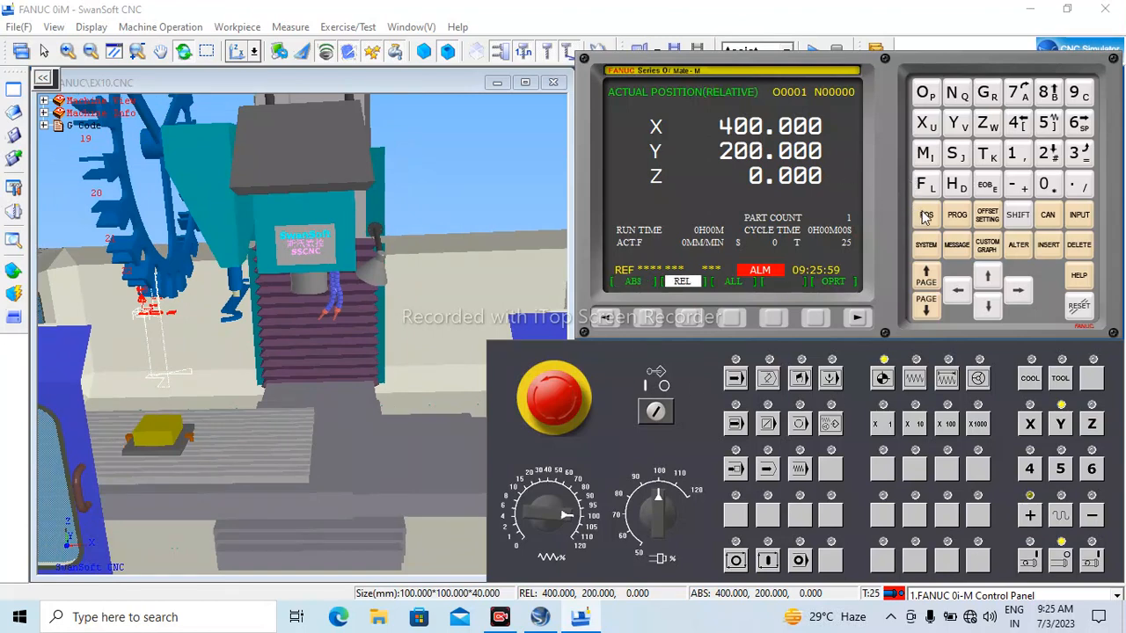
pyautogui.click(926, 215)
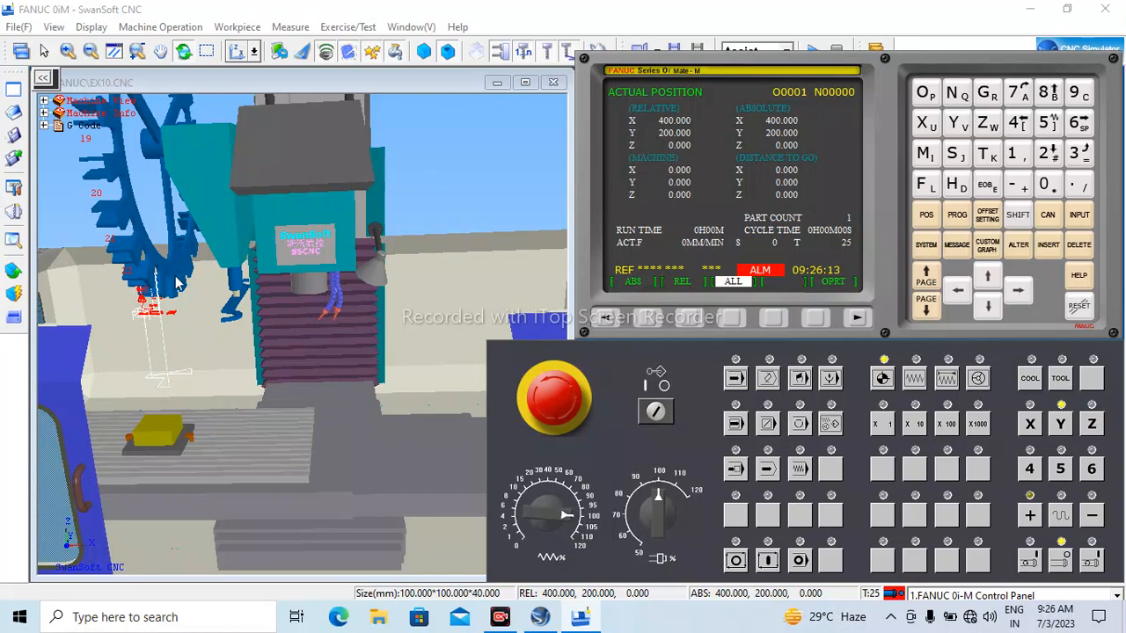
pyautogui.moveTo(475, 239); pyautogui.dragTo(615, 317)
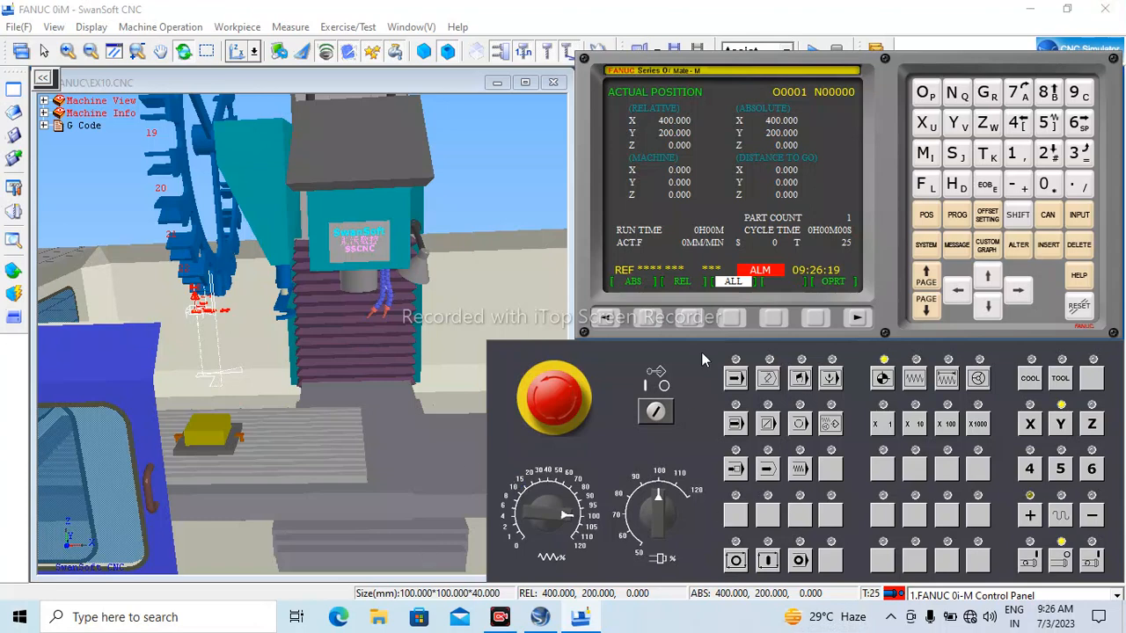
pyautogui.moveTo(701, 352); pyautogui.dragTo(706, 348)
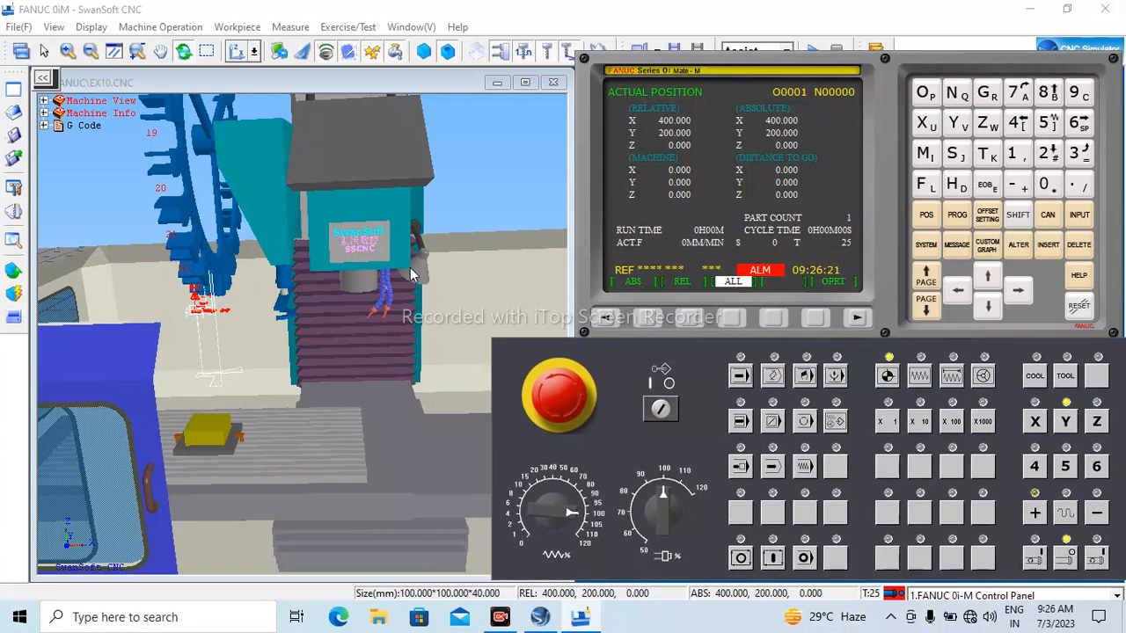
pyautogui.scroll(1, 410, 267)
pyautogui.scroll(-2, 410, 268)
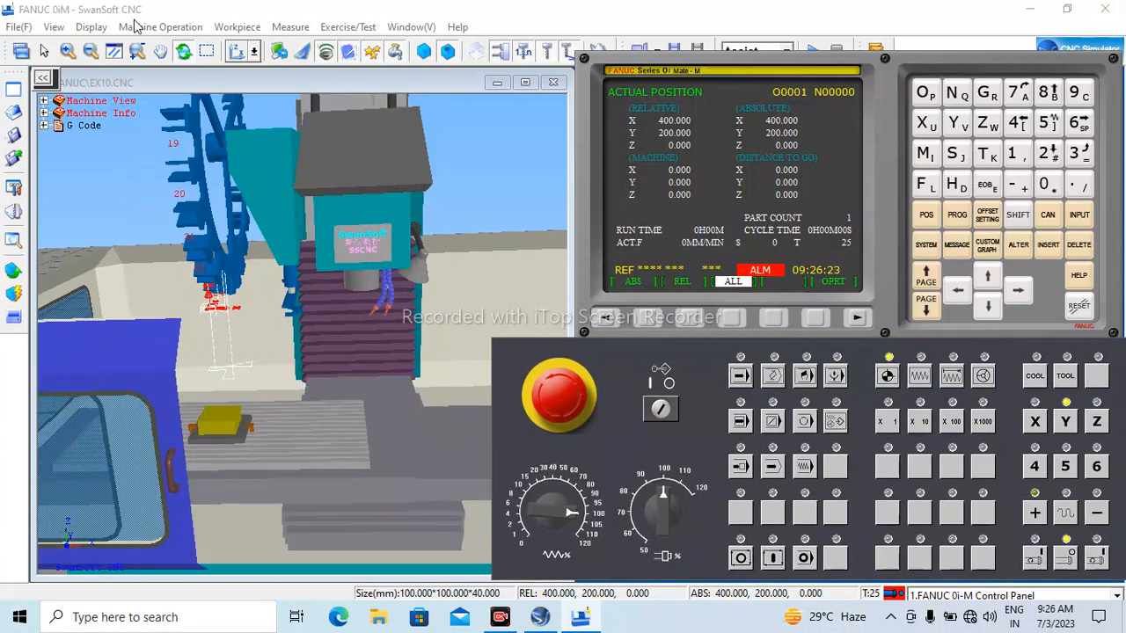
# Step: Open the tool management dialog and move it clear of the machine view
pyautogui.click(167, 27)
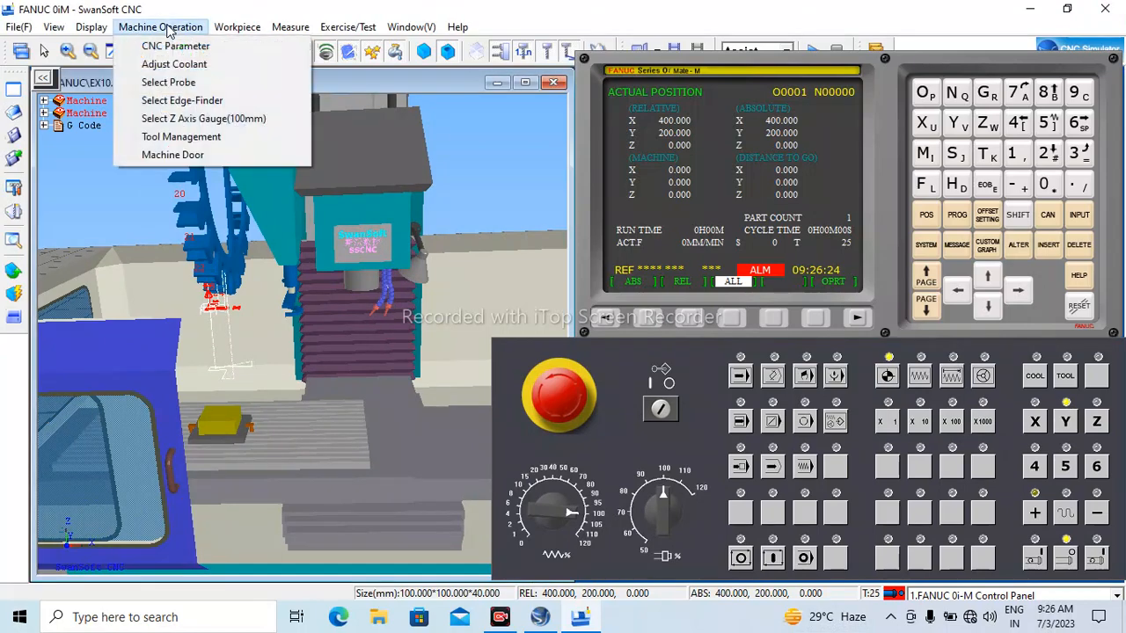
pyautogui.click(174, 137)
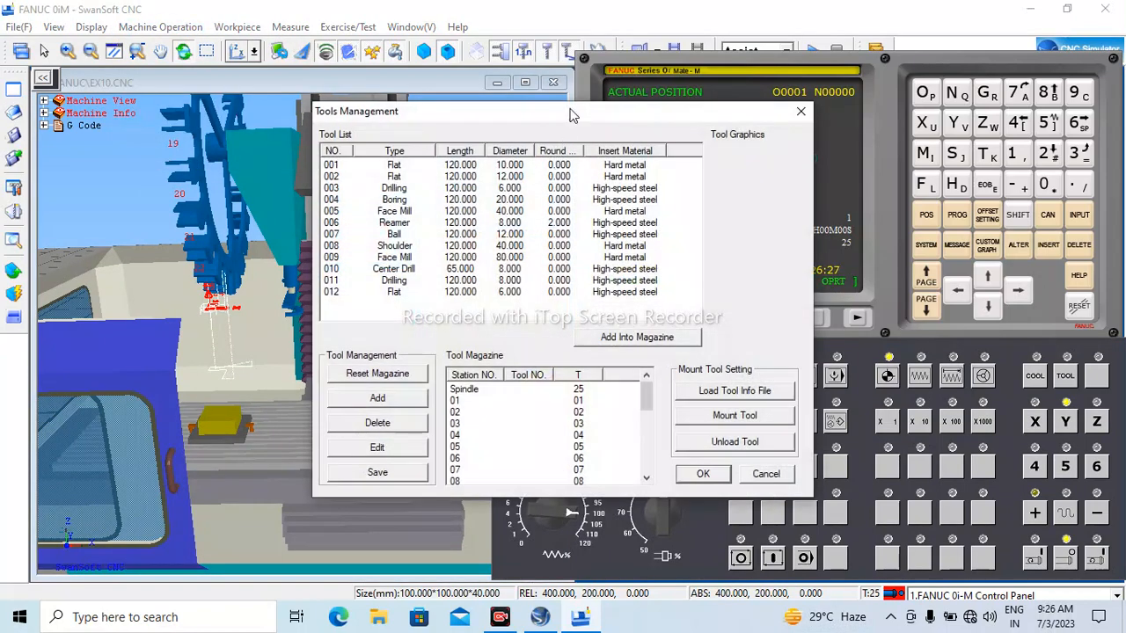
pyautogui.moveTo(569, 115); pyautogui.dragTo(860, 26)
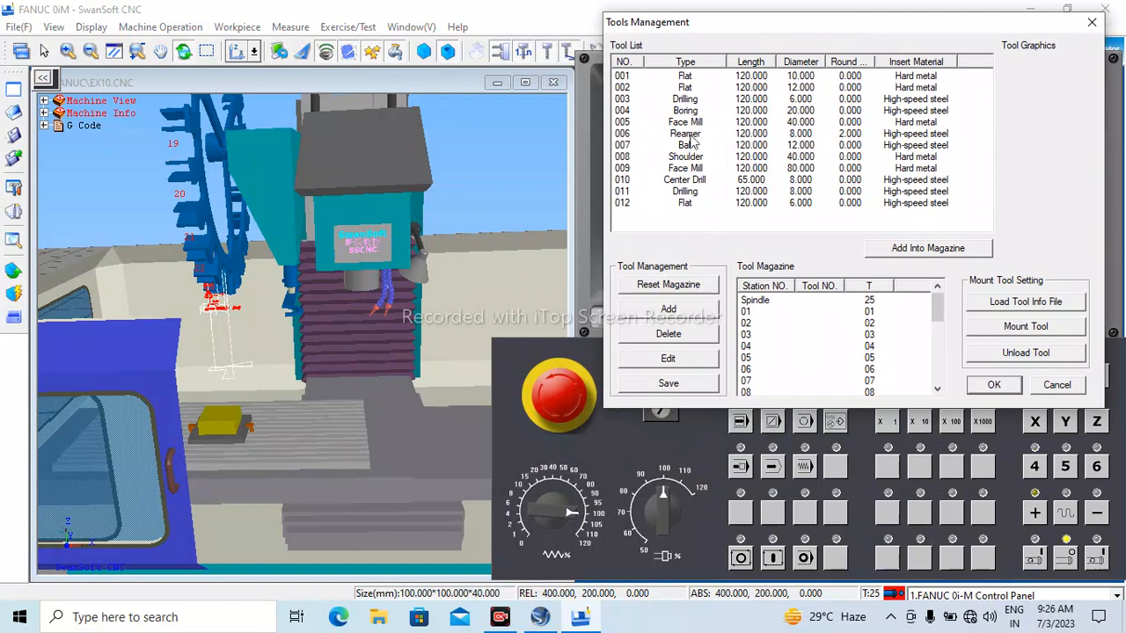
# Step: Examine the tool types available for a new tool, including Flat, Ball, Bull, Face Mill and Reamer, without adding one
pyautogui.click(689, 312)
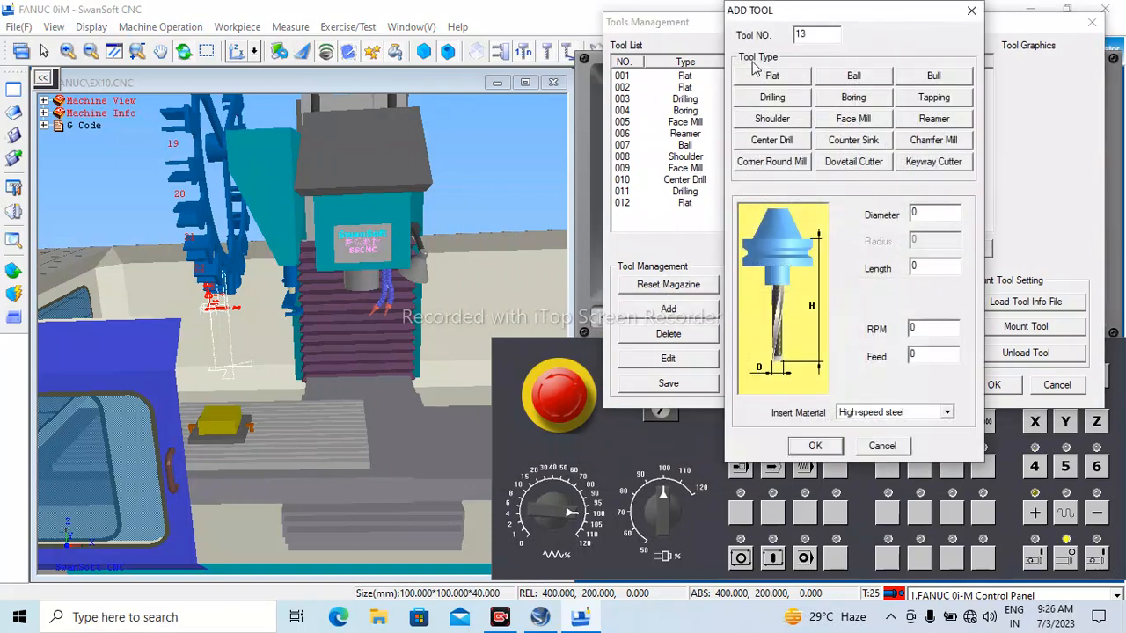
pyautogui.click(791, 76)
pyautogui.click(844, 77)
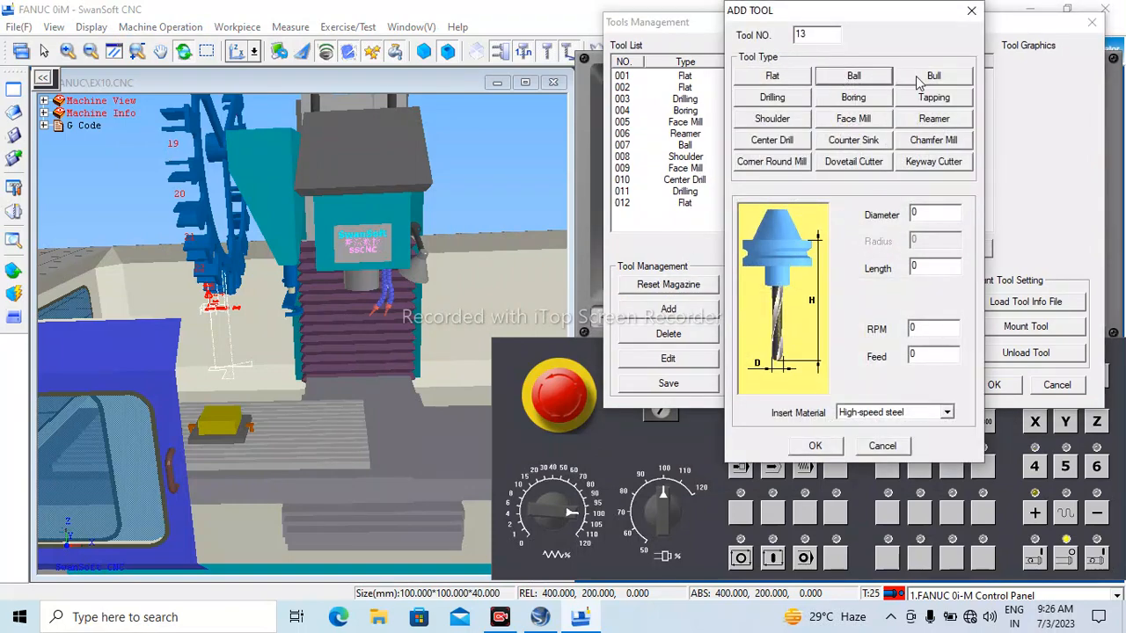
pyautogui.click(932, 78)
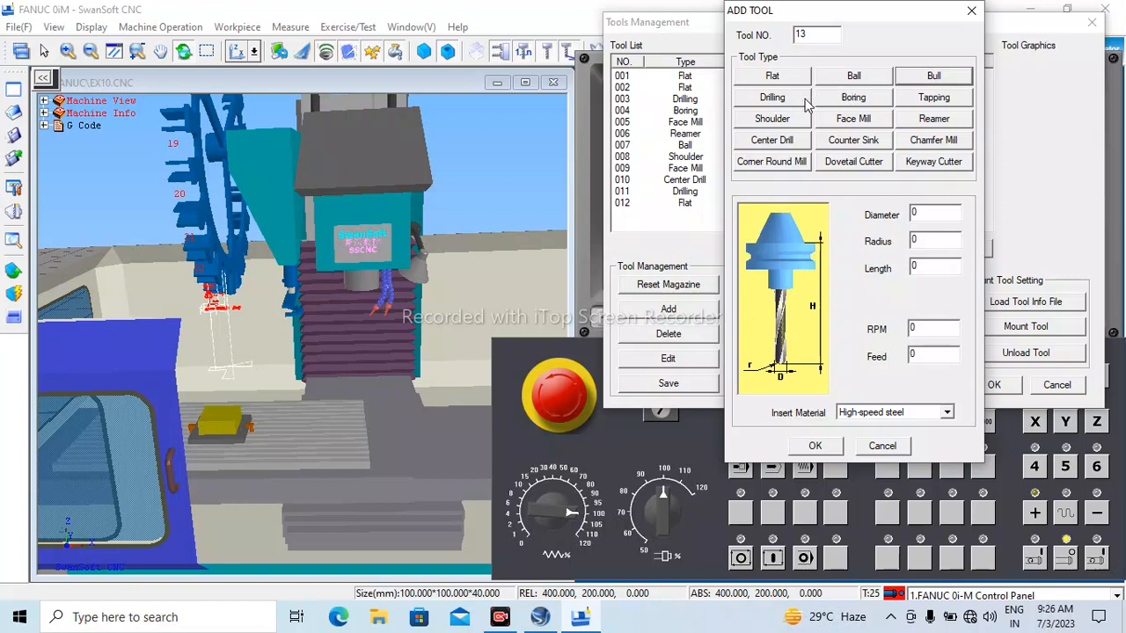
pyautogui.click(846, 96)
pyautogui.click(914, 78)
pyautogui.click(792, 125)
pyautogui.click(878, 124)
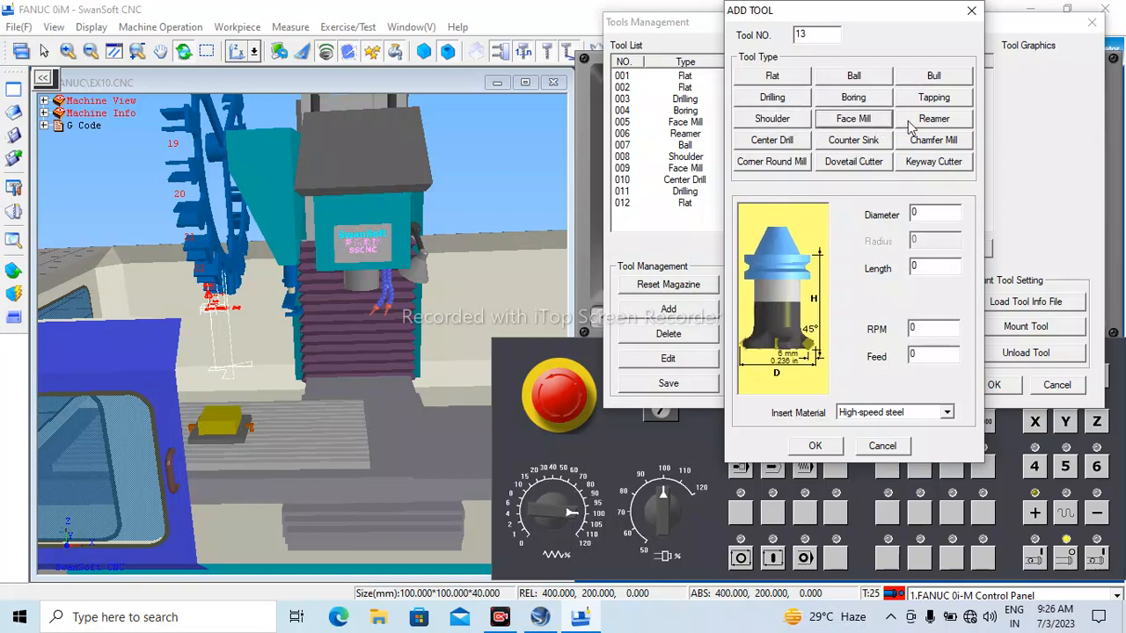
pyautogui.click(928, 123)
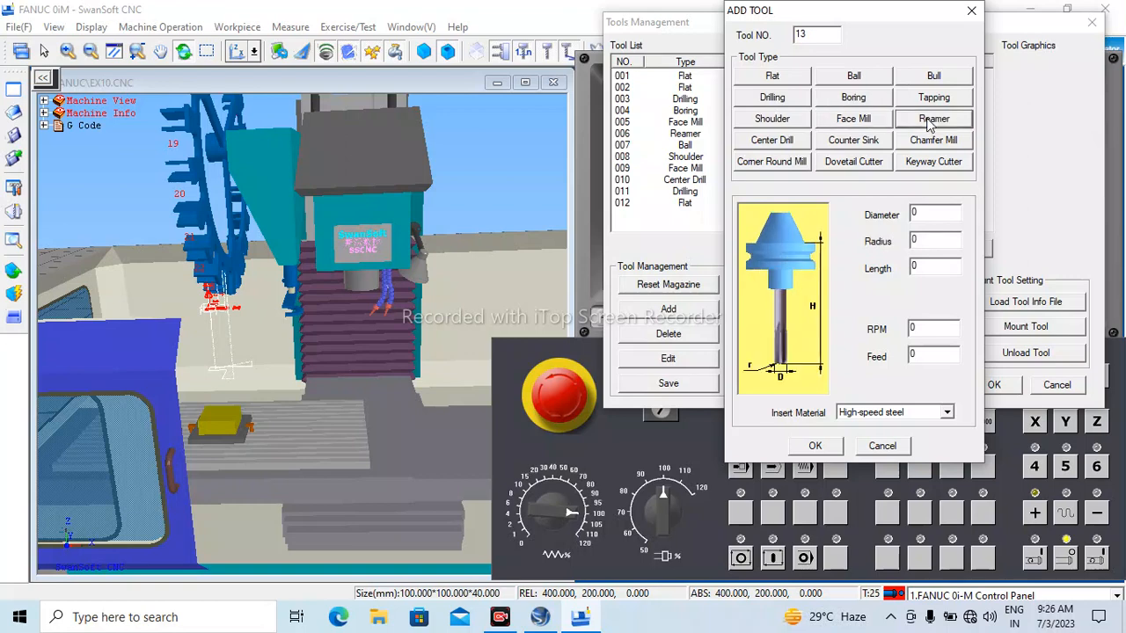
pyautogui.click(972, 11)
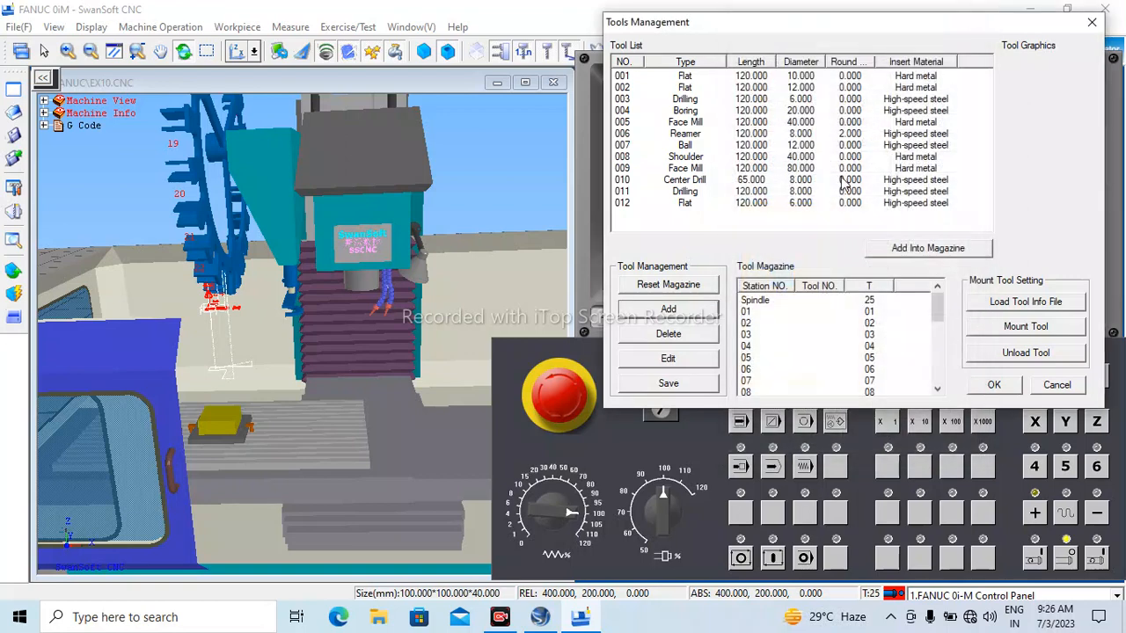
# Step: Mount flat tool 001 with 10 mm diameter in the main spindle and accept the tool setup
pyautogui.click(824, 78)
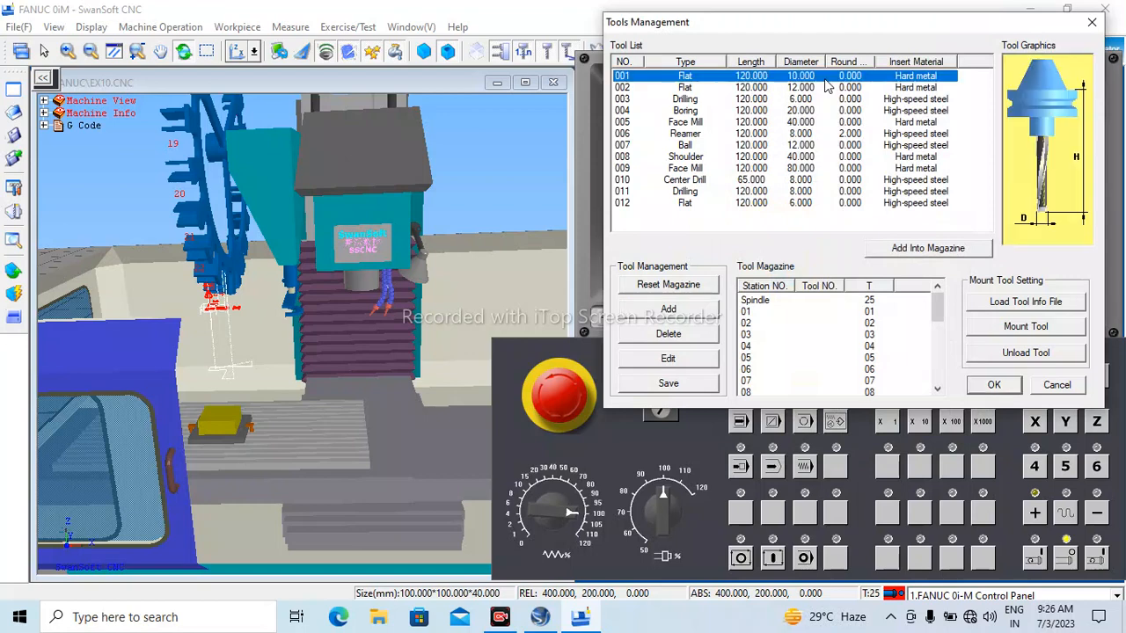
pyautogui.click(946, 249)
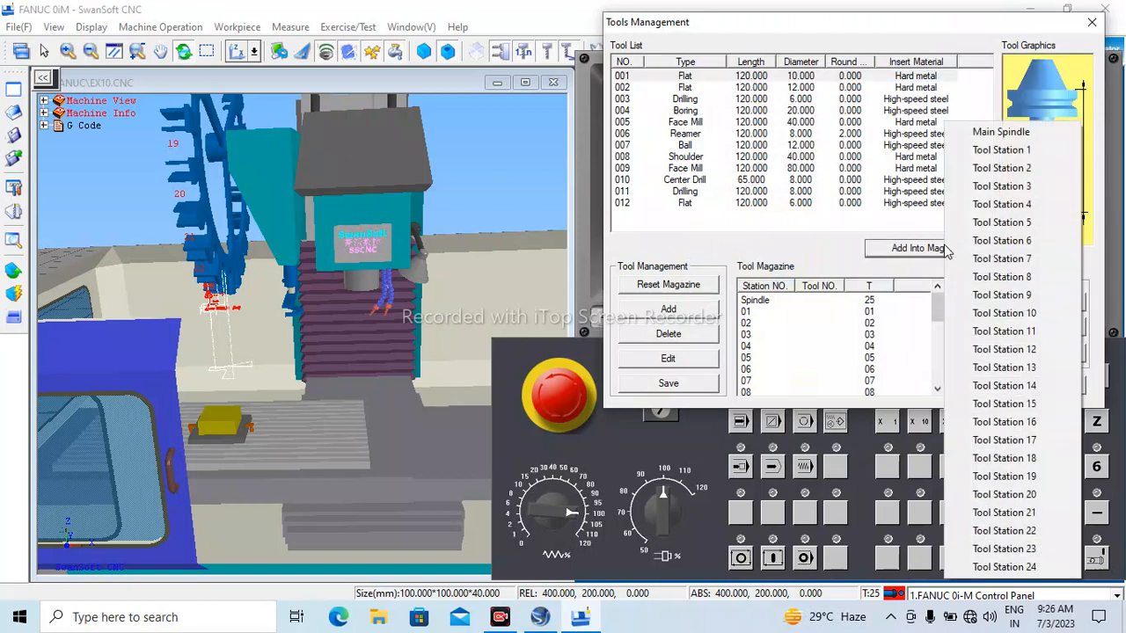
pyautogui.click(1003, 134)
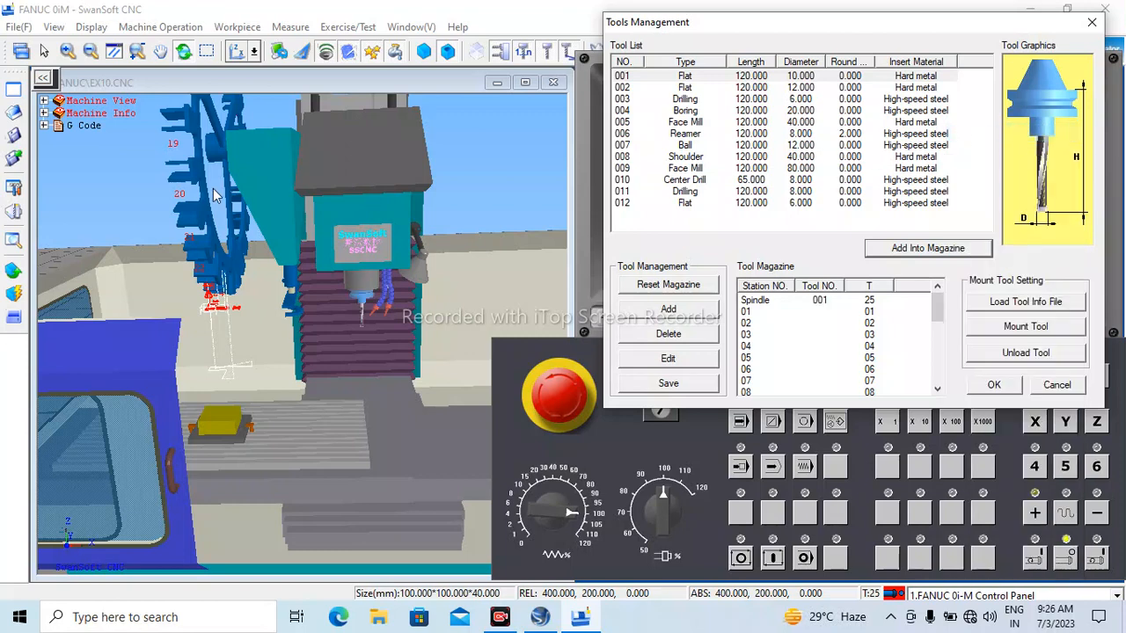
pyautogui.click(993, 384)
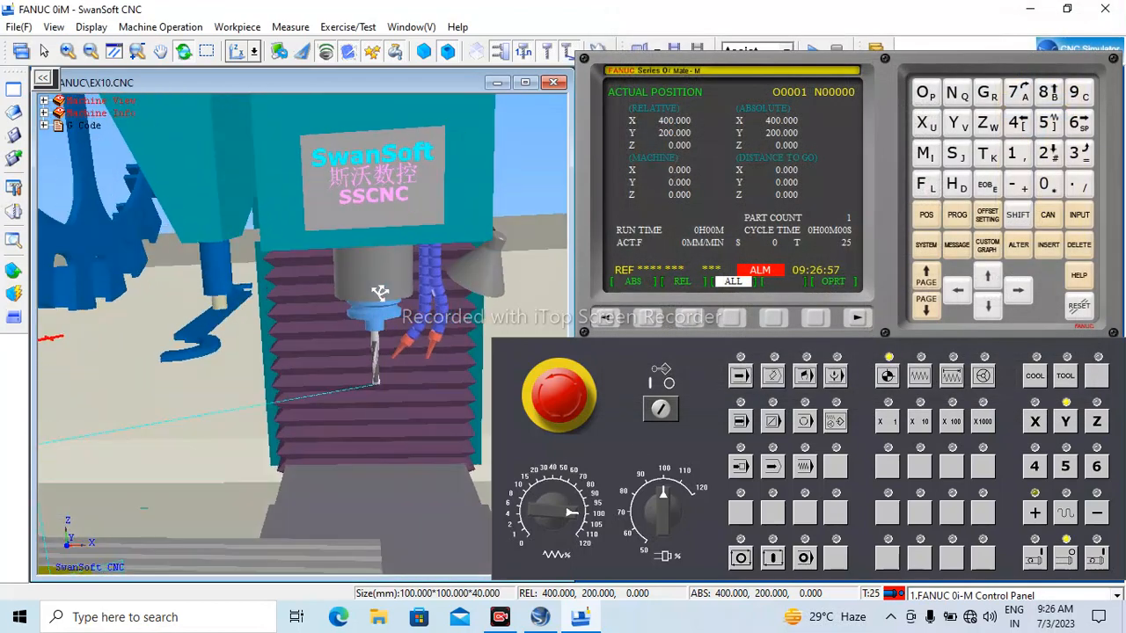
# Step: Examine the tool mounted in the spindle both close up and within the whole machine
pyautogui.moveTo(380, 292); pyautogui.dragTo(430, 344)
pyautogui.scroll(2, 402, 354)
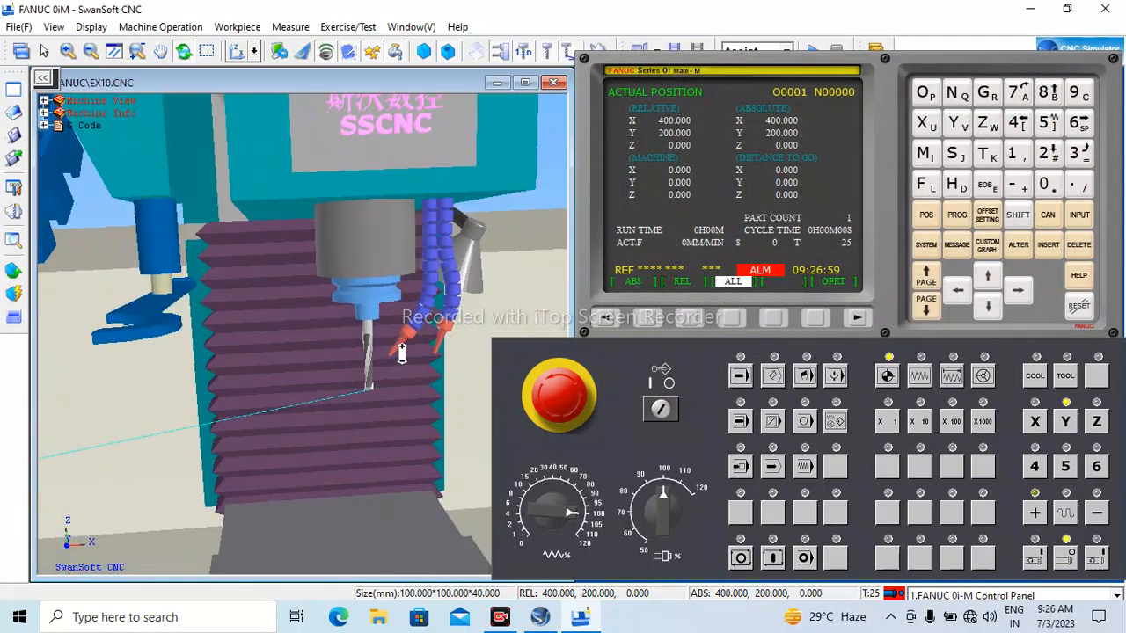
pyautogui.scroll(2, 402, 353)
pyautogui.scroll(-6, 418, 252)
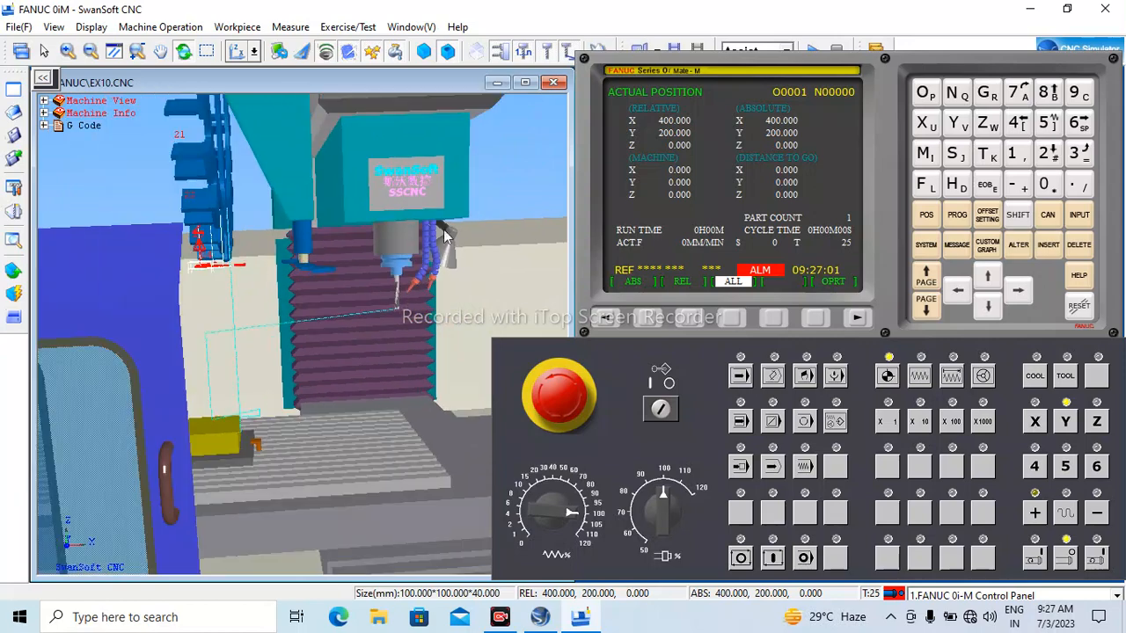
pyautogui.scroll(4, 445, 234)
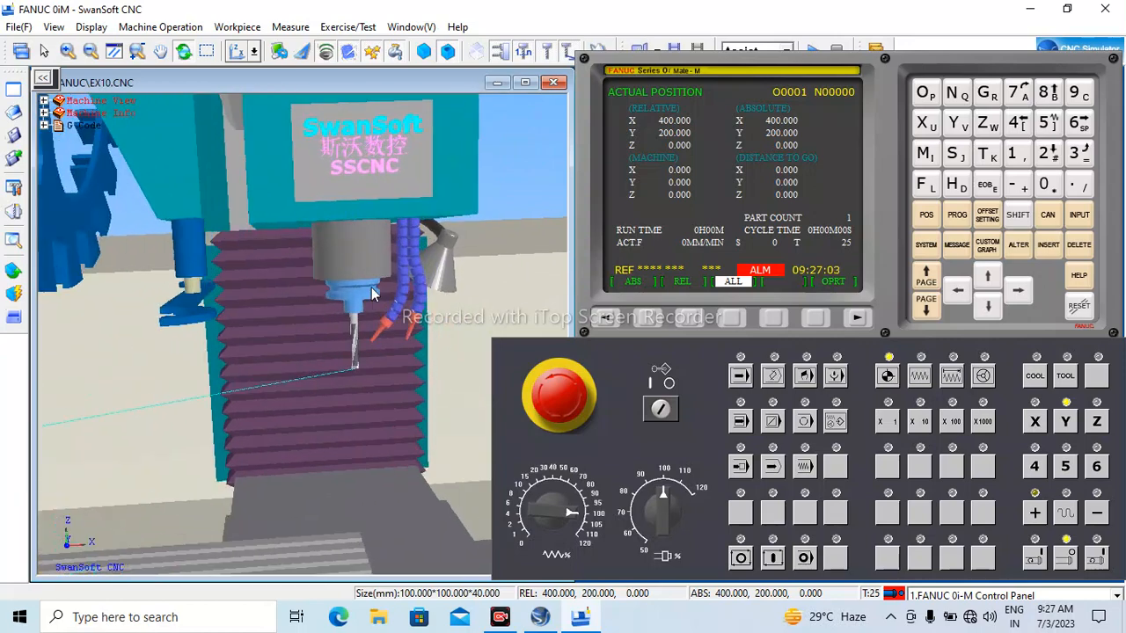
pyautogui.scroll(-4, 372, 292)
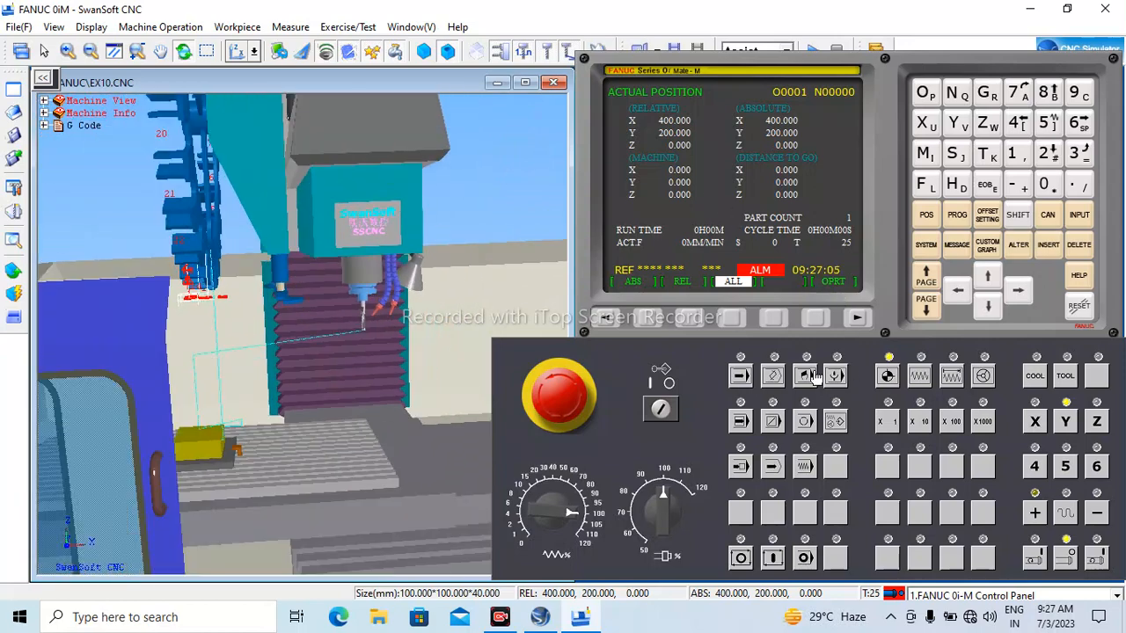
# Step: Switch the machine to MDI mode and bring up the blank MDI program O0000
pyautogui.click(806, 376)
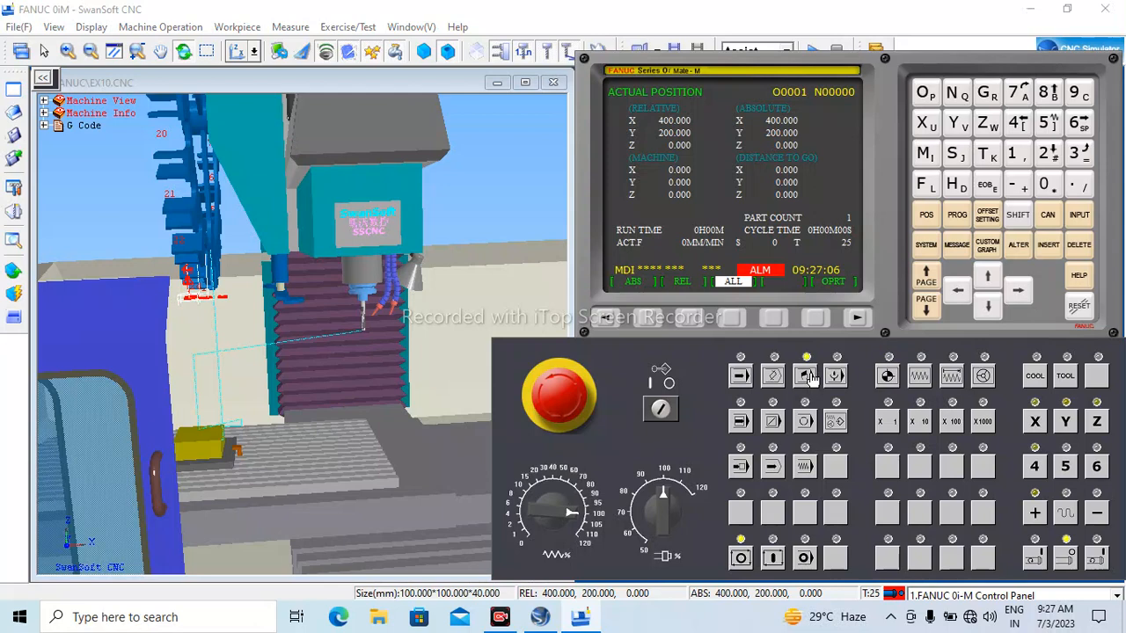
pyautogui.click(960, 216)
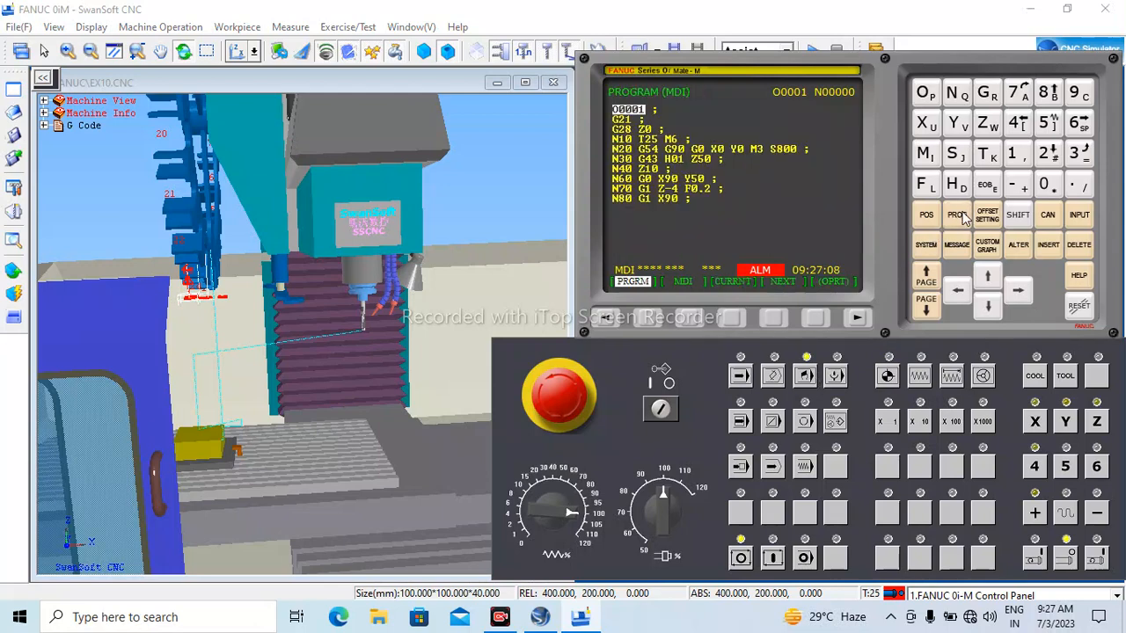
pyautogui.click(696, 323)
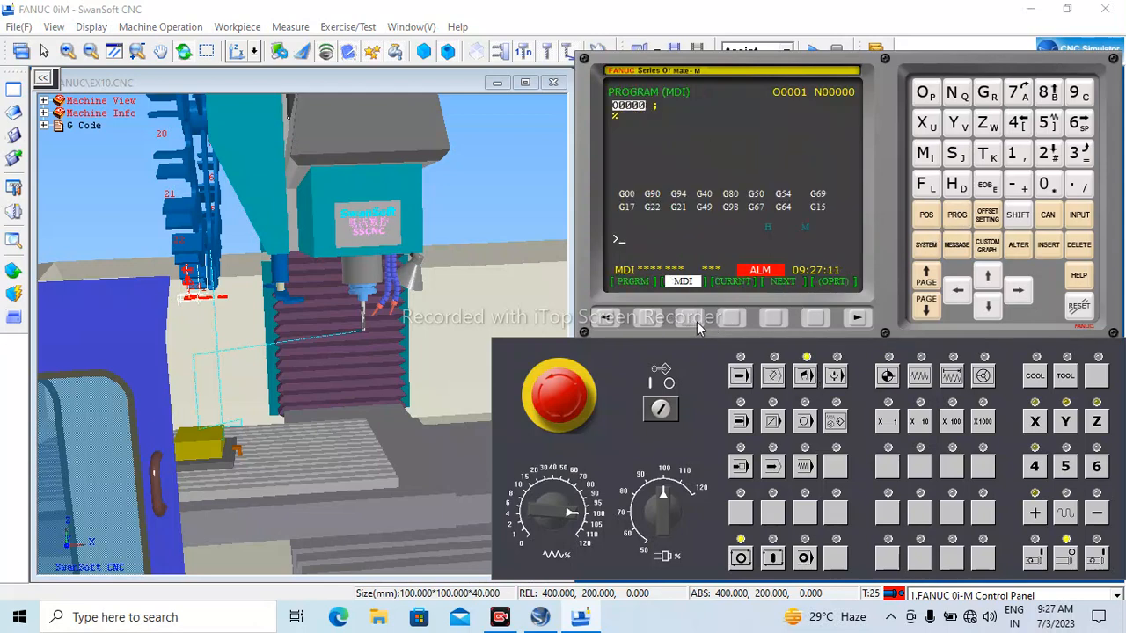
# Step: Insert the block M6 T1; into the MDI program and run it to change to tool station 1
pyautogui.click(1020, 292)
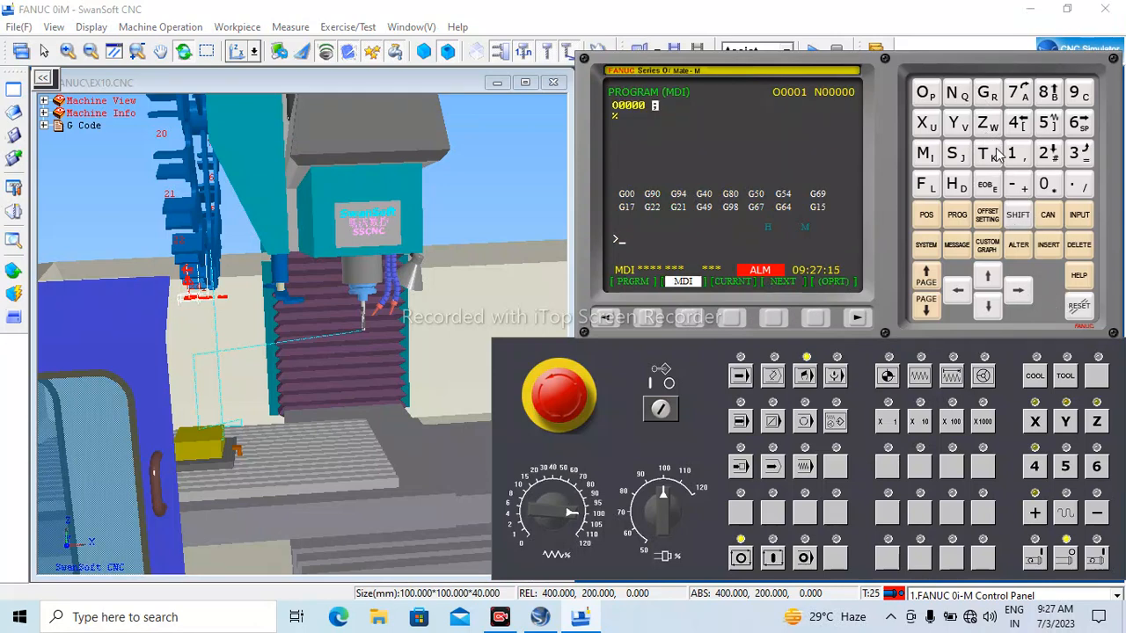
pyautogui.click(923, 156)
pyautogui.click(1080, 122)
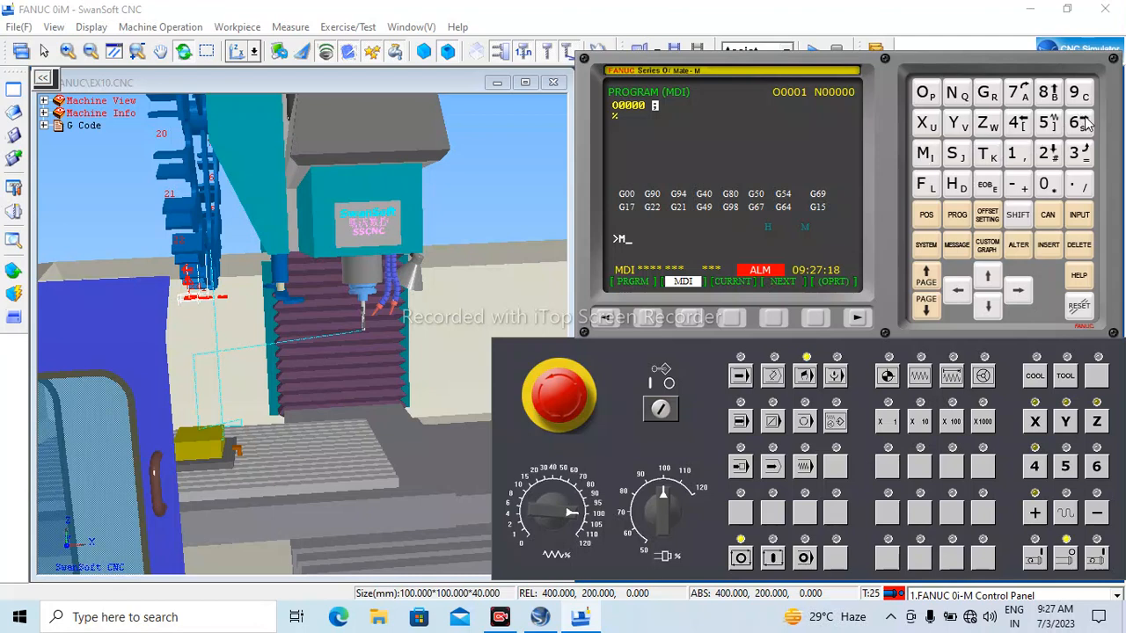
pyautogui.click(1016, 157)
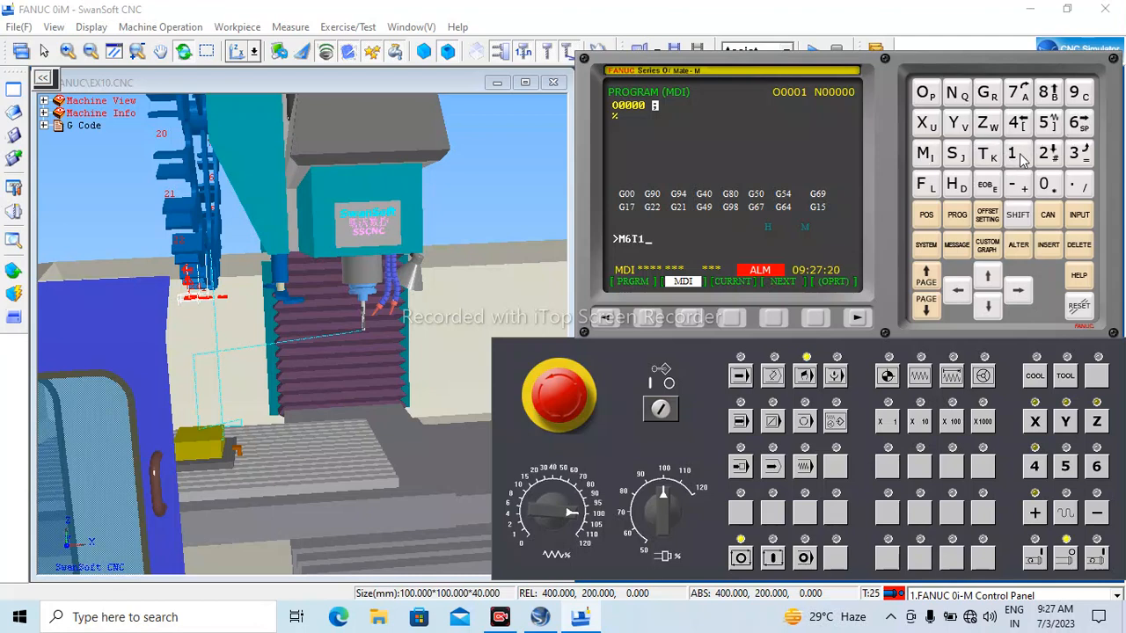
pyautogui.click(986, 186)
pyautogui.click(1054, 249)
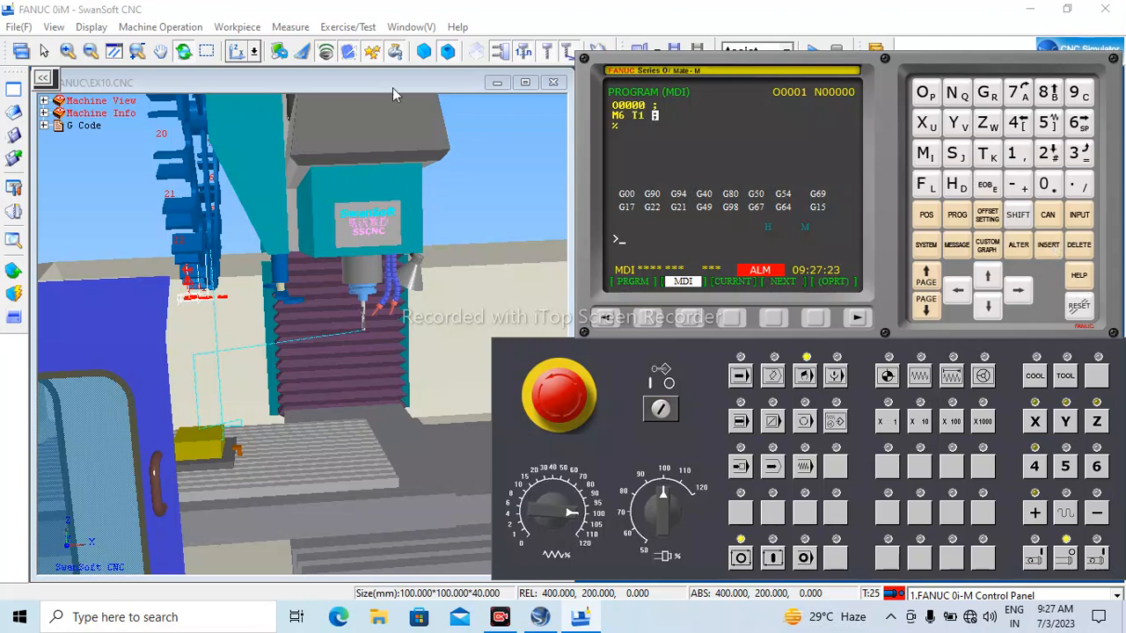
pyautogui.click(772, 559)
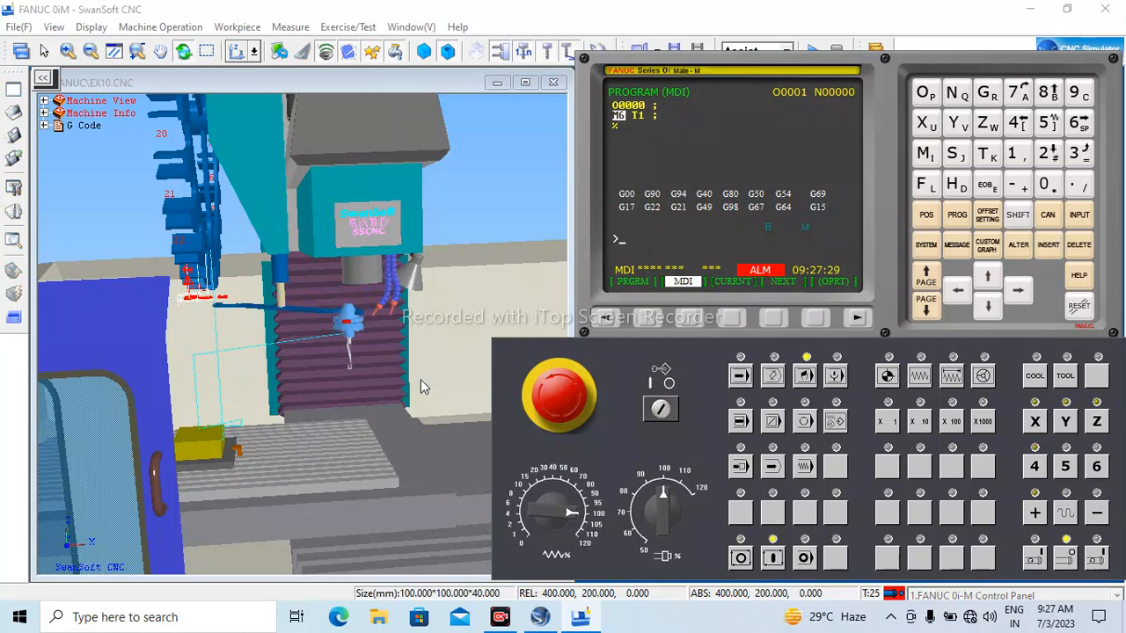
pyautogui.scroll(3, 328, 312)
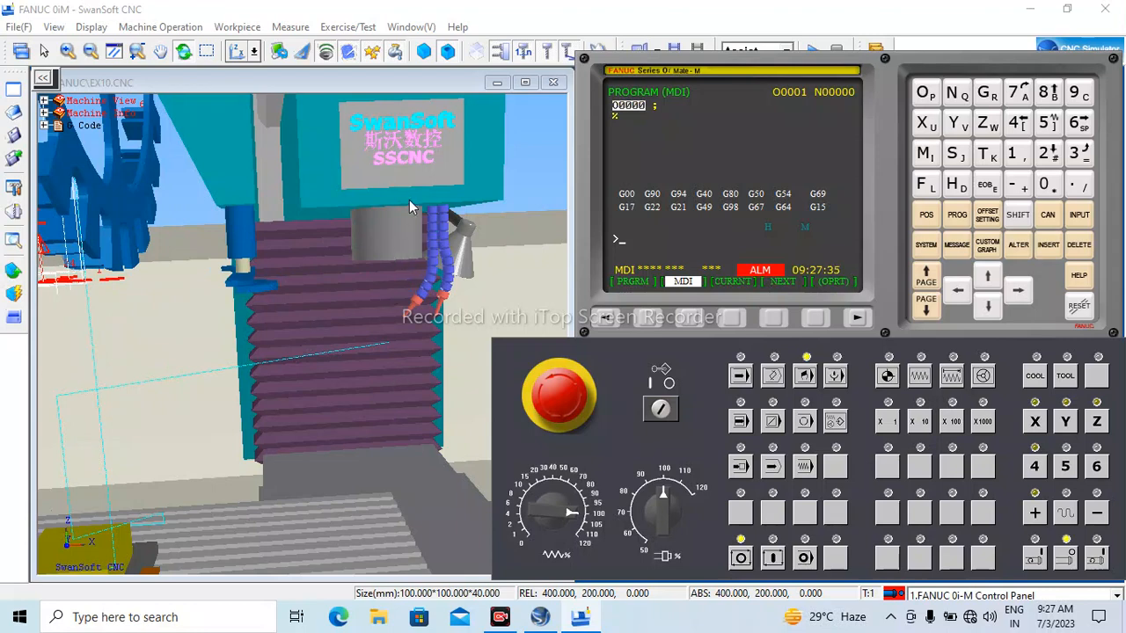
pyautogui.scroll(-2, 397, 262)
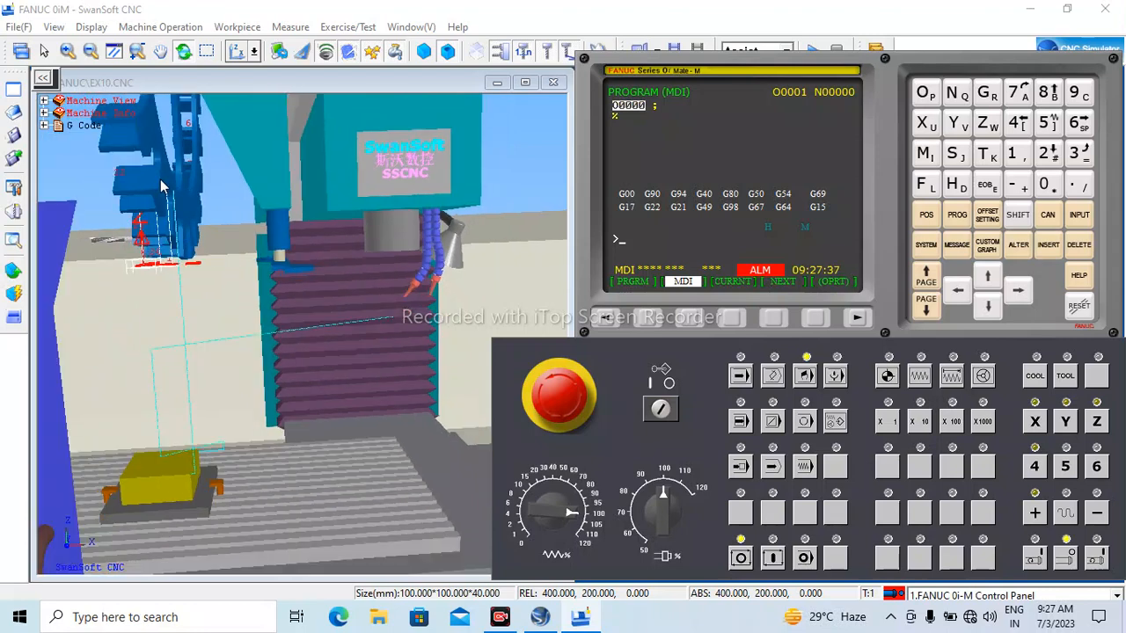
pyautogui.scroll(2, 280, 186)
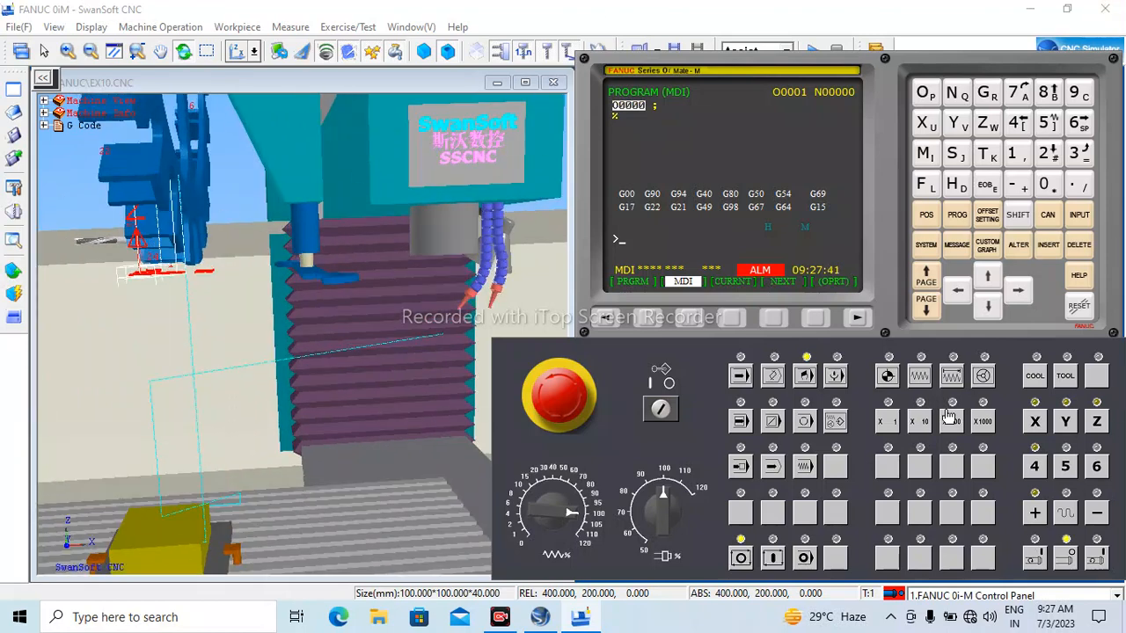
# Step: Insert the block M6 T25; into the MDI program and run it to call tool T25 back into the spindle
pyautogui.click(1020, 296)
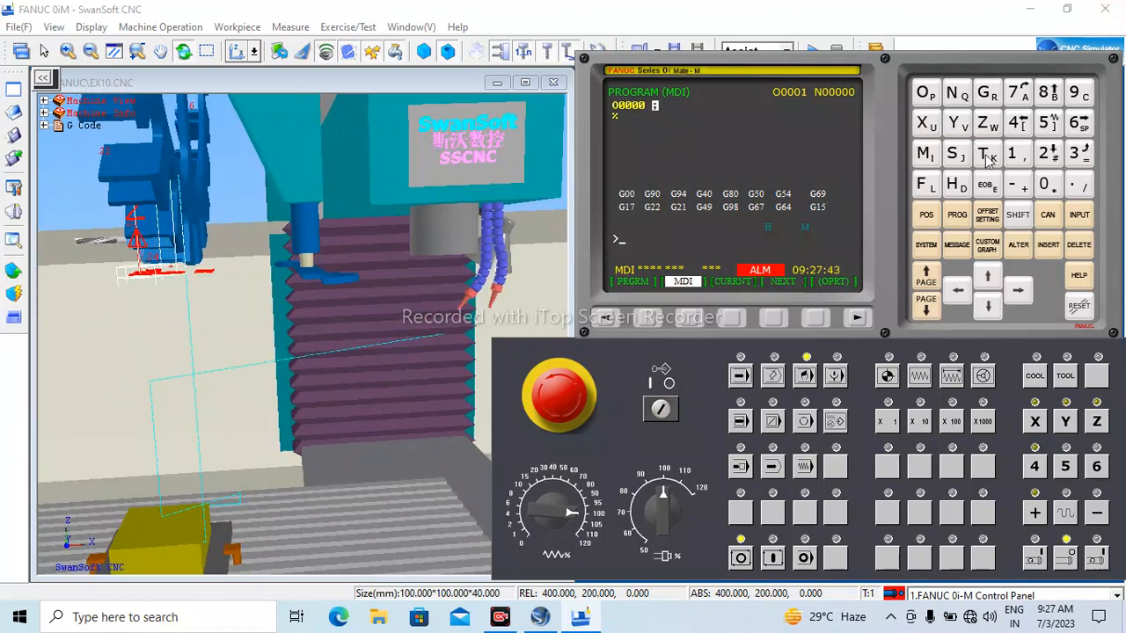
pyautogui.click(923, 158)
pyautogui.click(1078, 123)
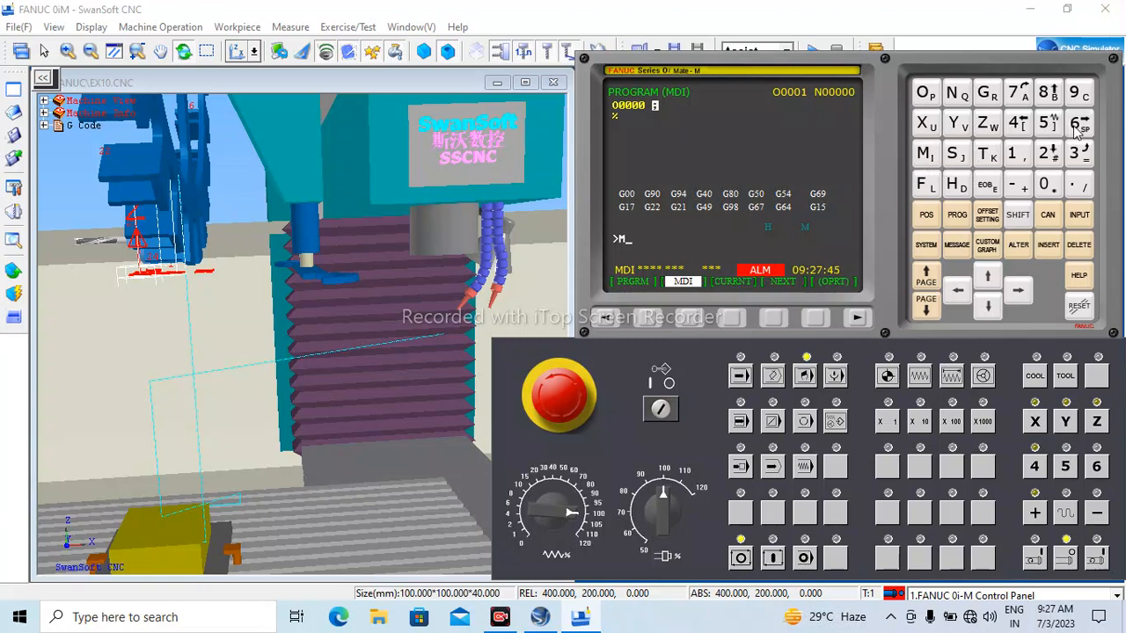
pyautogui.click(986, 155)
pyautogui.click(1046, 155)
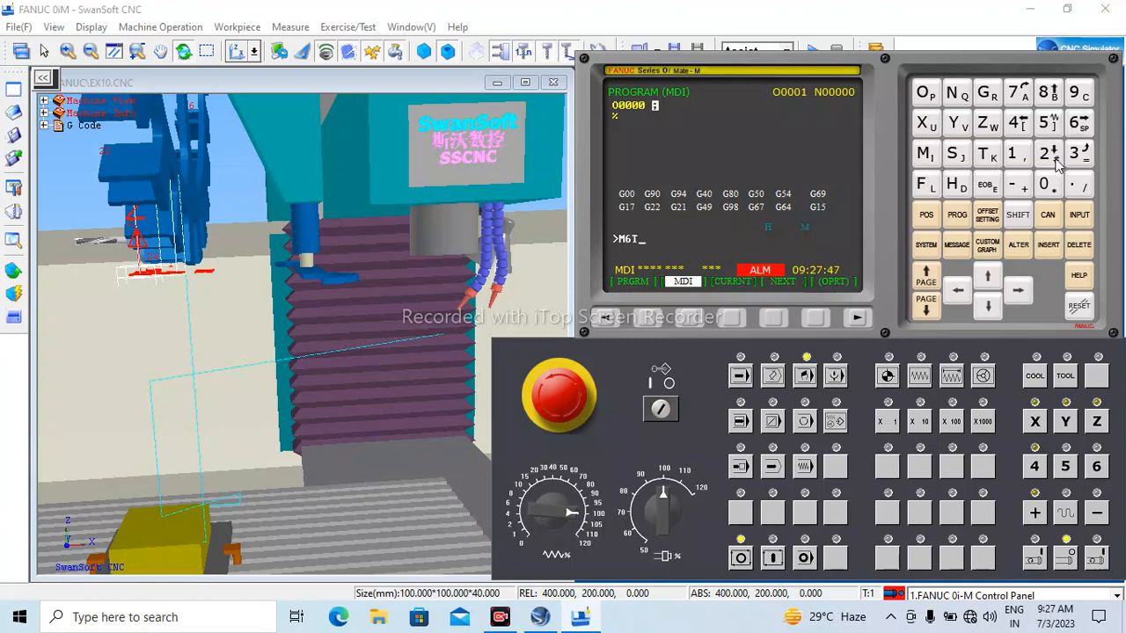
pyautogui.click(987, 185)
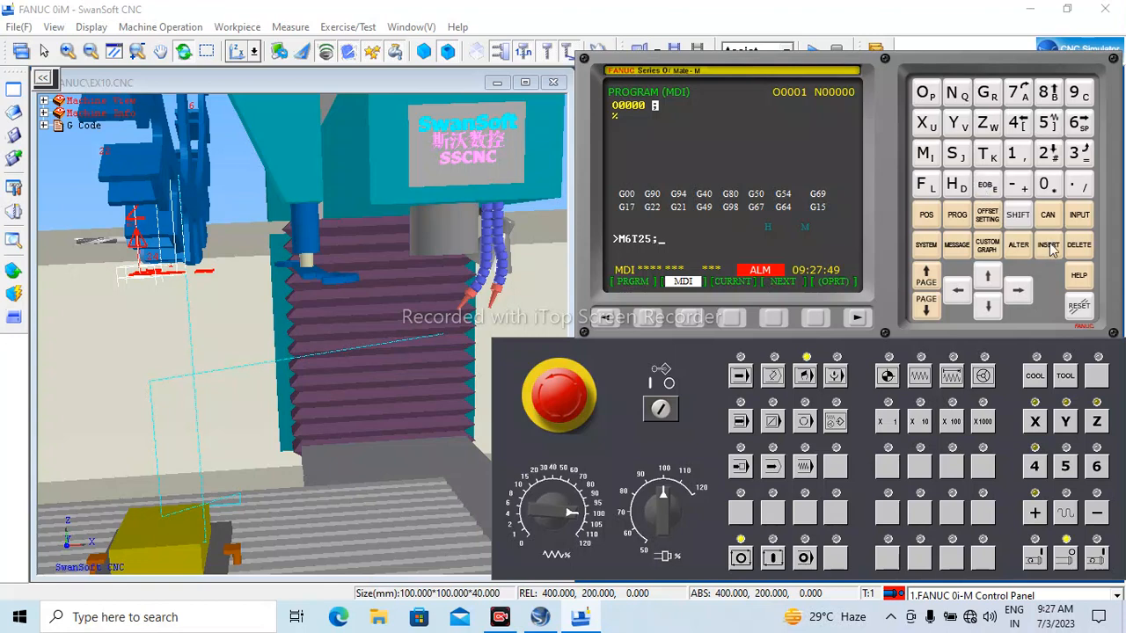
pyautogui.click(1048, 244)
pyautogui.click(772, 559)
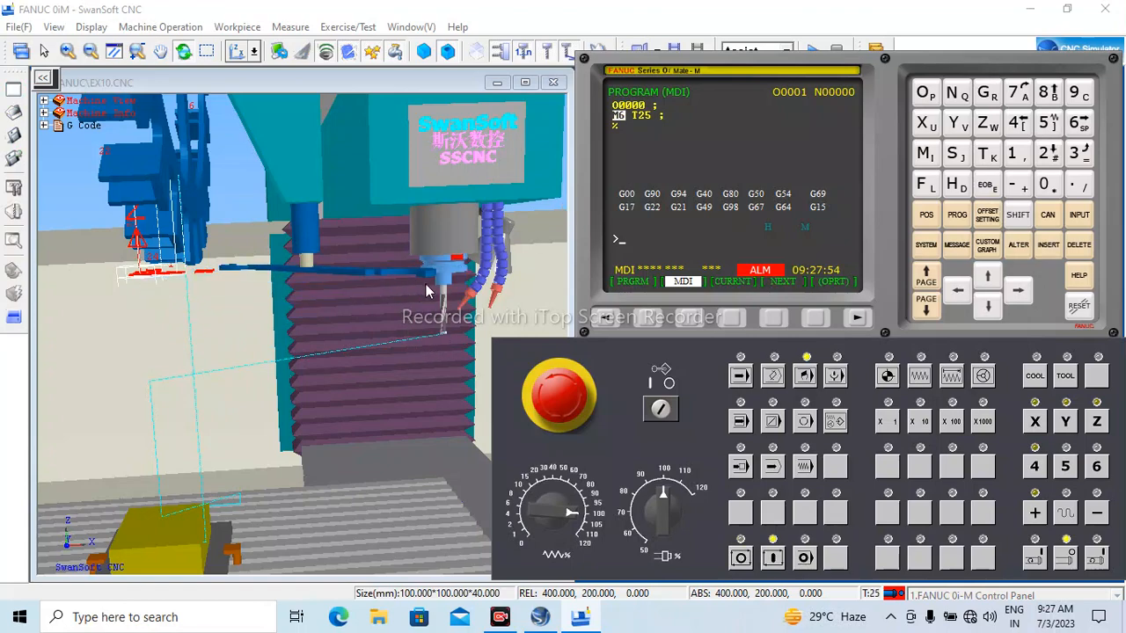
pyautogui.moveTo(444, 296); pyautogui.dragTo(386, 251)
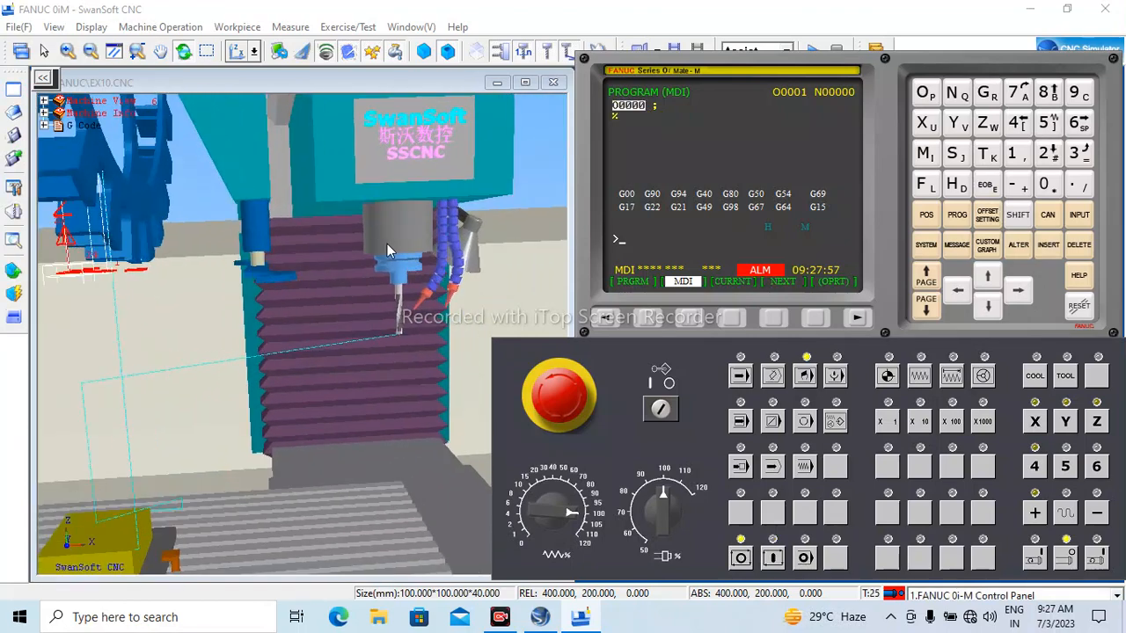
pyautogui.moveTo(214, 293); pyautogui.dragTo(482, 301)
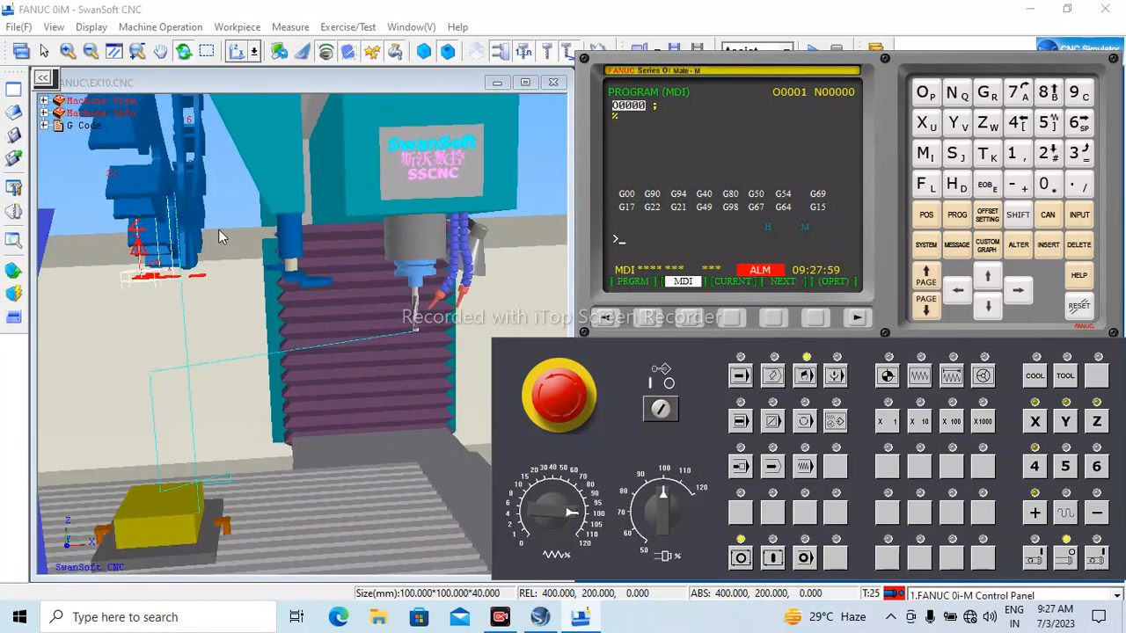
# Step: Review the tool list and magazine station assignments in the tool management dialog, including the spindle tool, and close it
pyautogui.scroll(5, 221, 238)
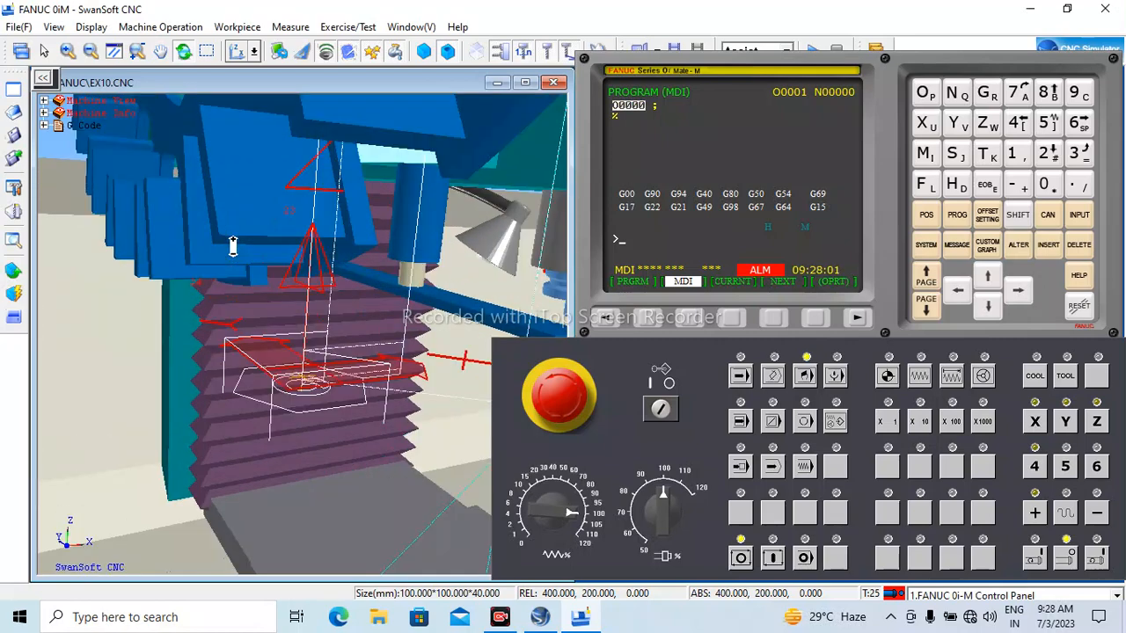
pyautogui.moveTo(233, 246); pyautogui.dragTo(190, 288)
pyautogui.scroll(-5, 174, 237)
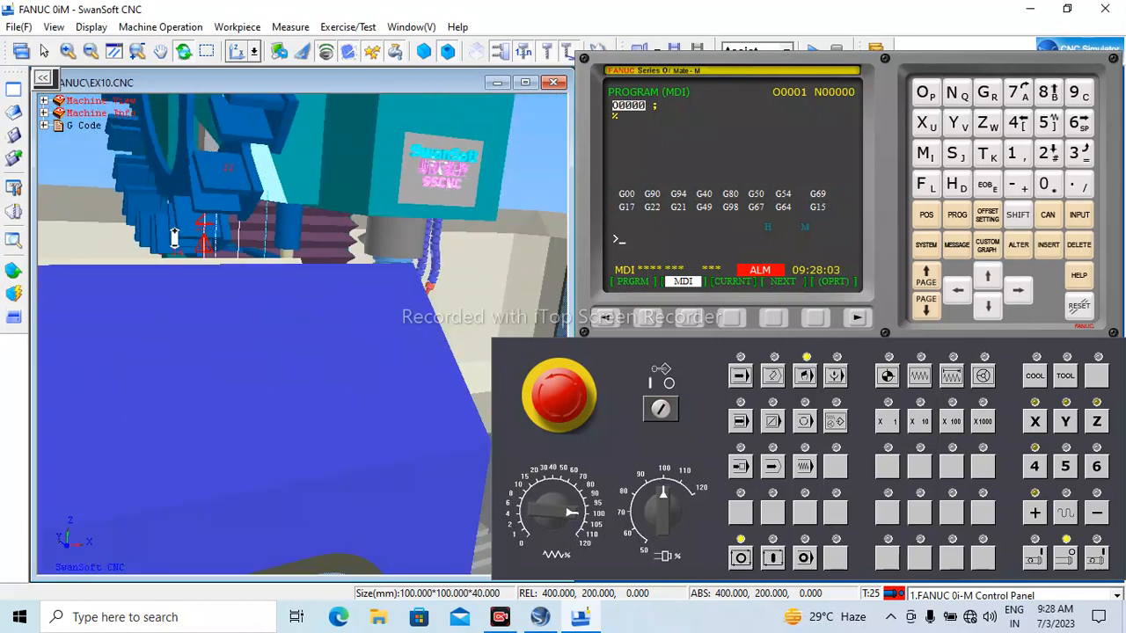
pyautogui.moveTo(402, 235); pyautogui.dragTo(255, 208)
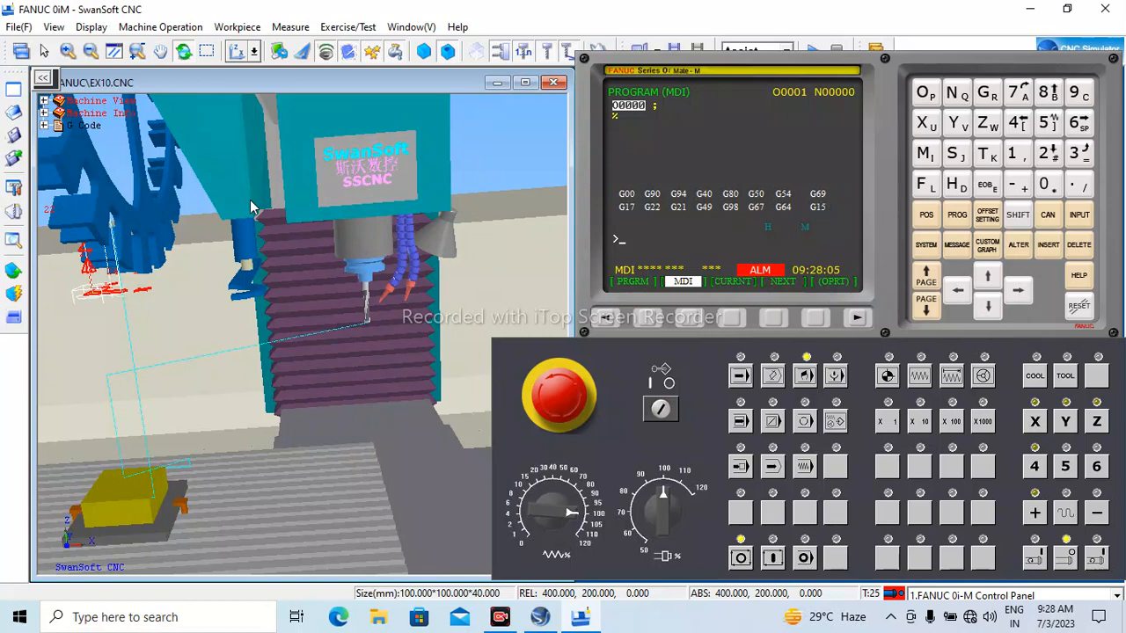
pyautogui.click(160, 26)
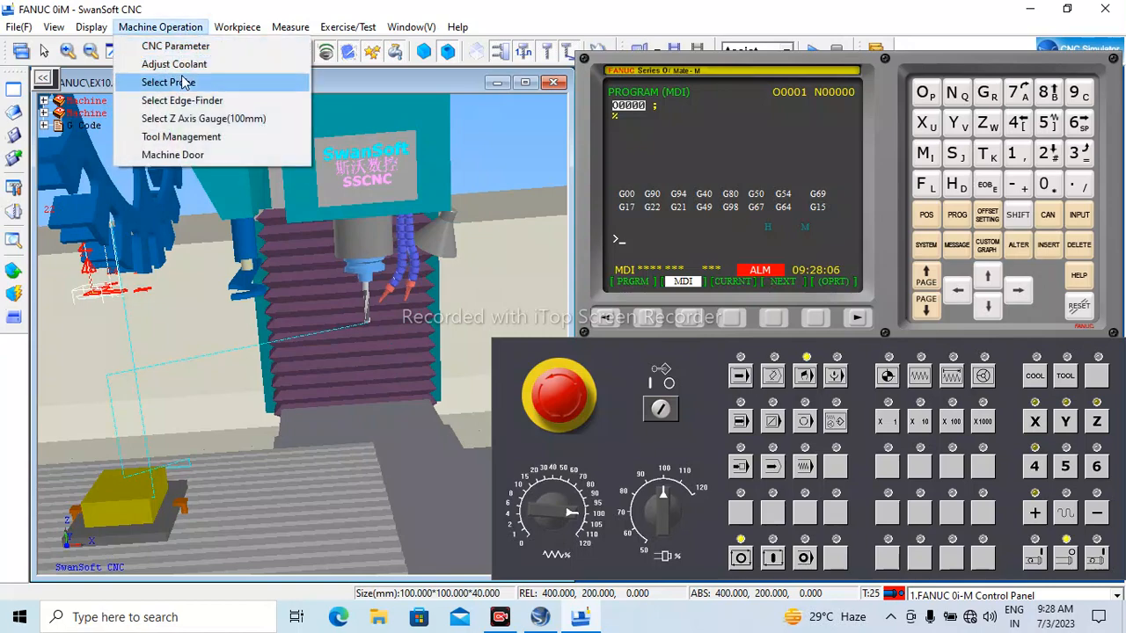
pyautogui.click(192, 136)
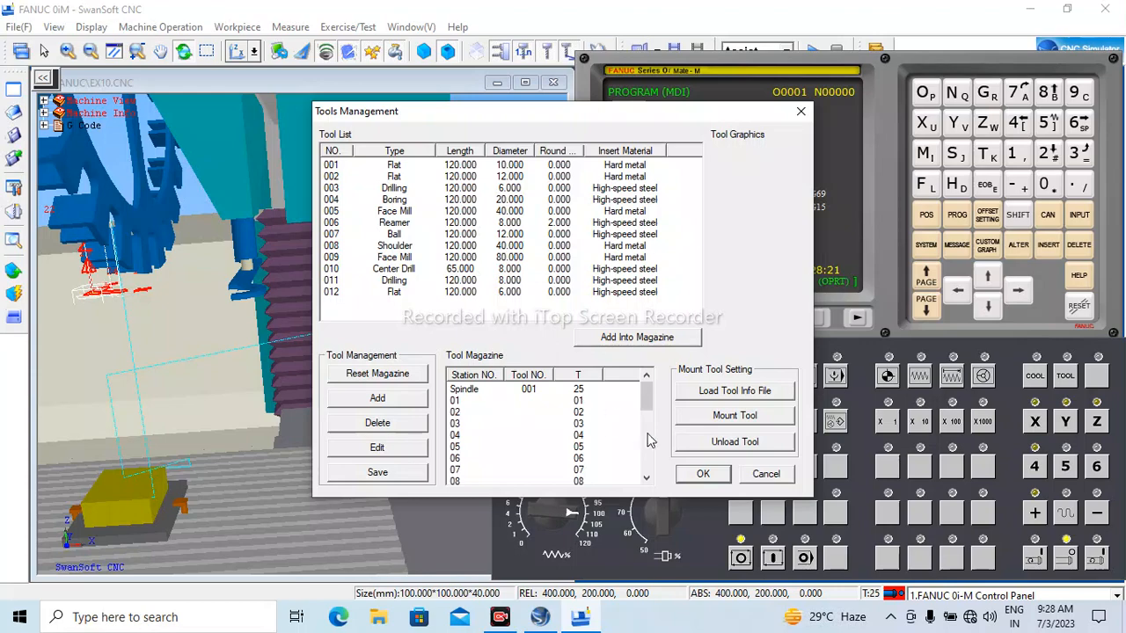
pyautogui.click(708, 473)
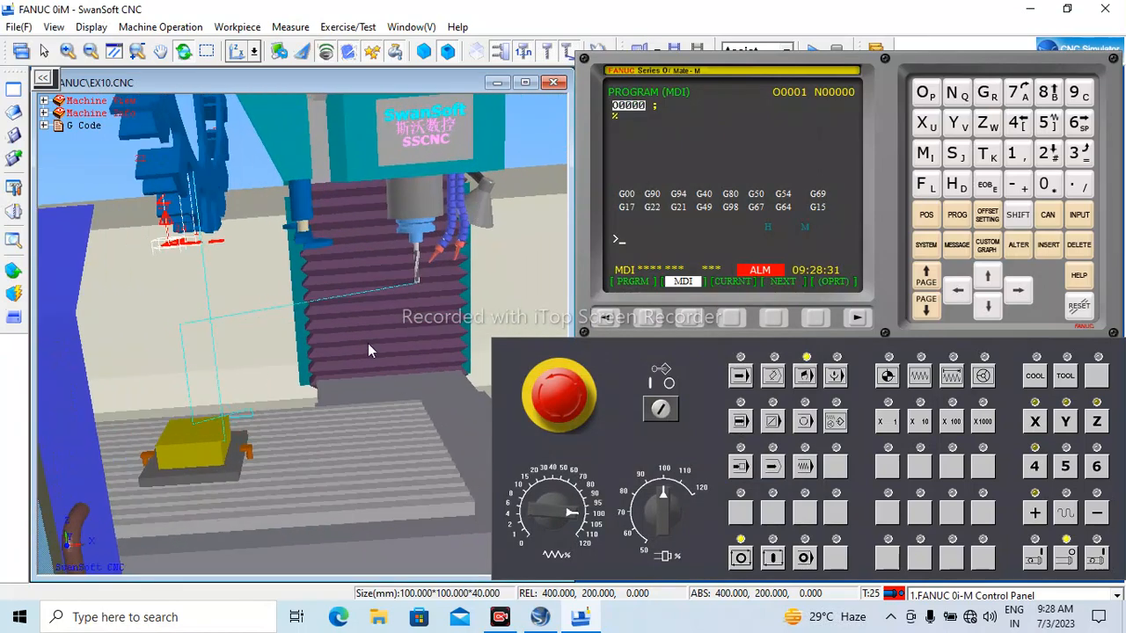
# Step: Switch the machine to JOG mode and jog the X axis back and forth in both directions, stopping at about X287
pyautogui.scroll(1, 448, 243)
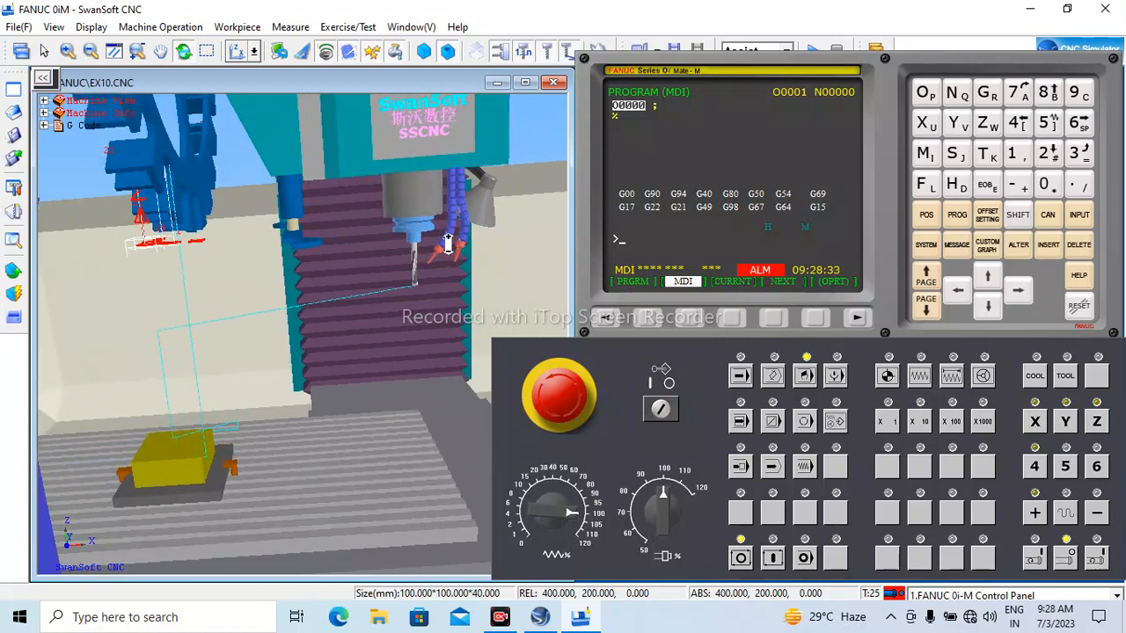
pyautogui.click(919, 378)
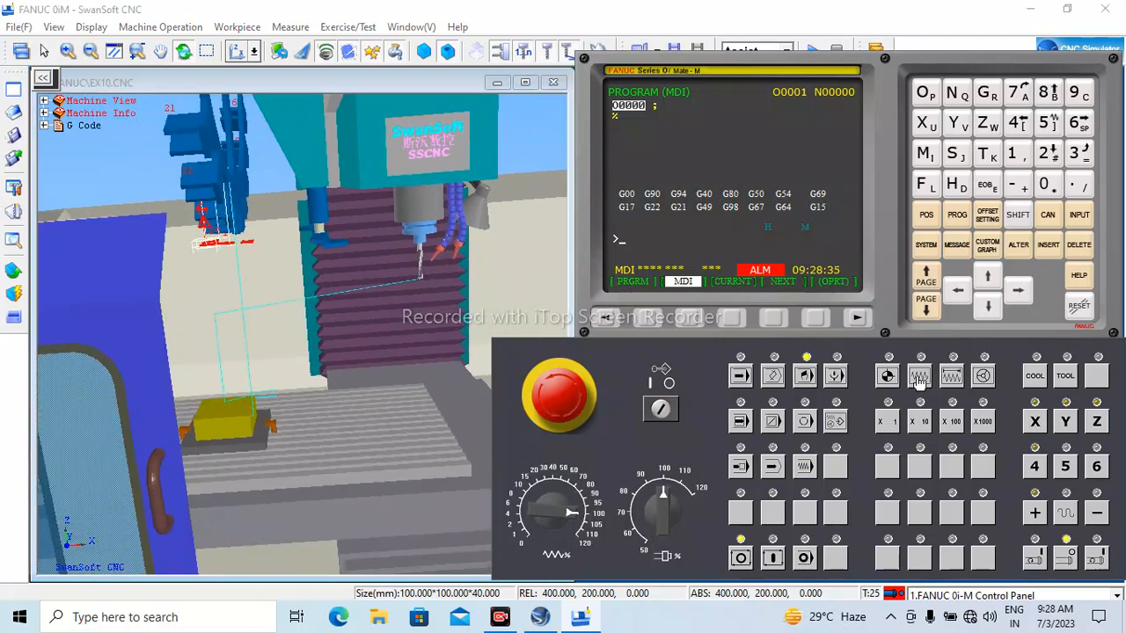
pyautogui.click(1035, 424)
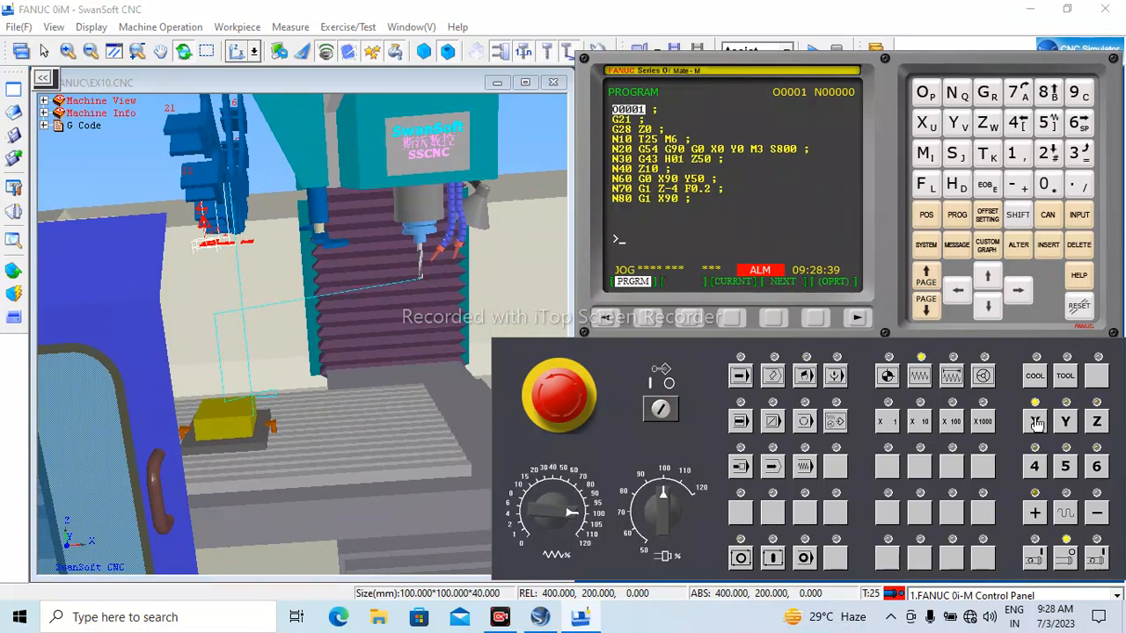
pyautogui.click(1035, 513)
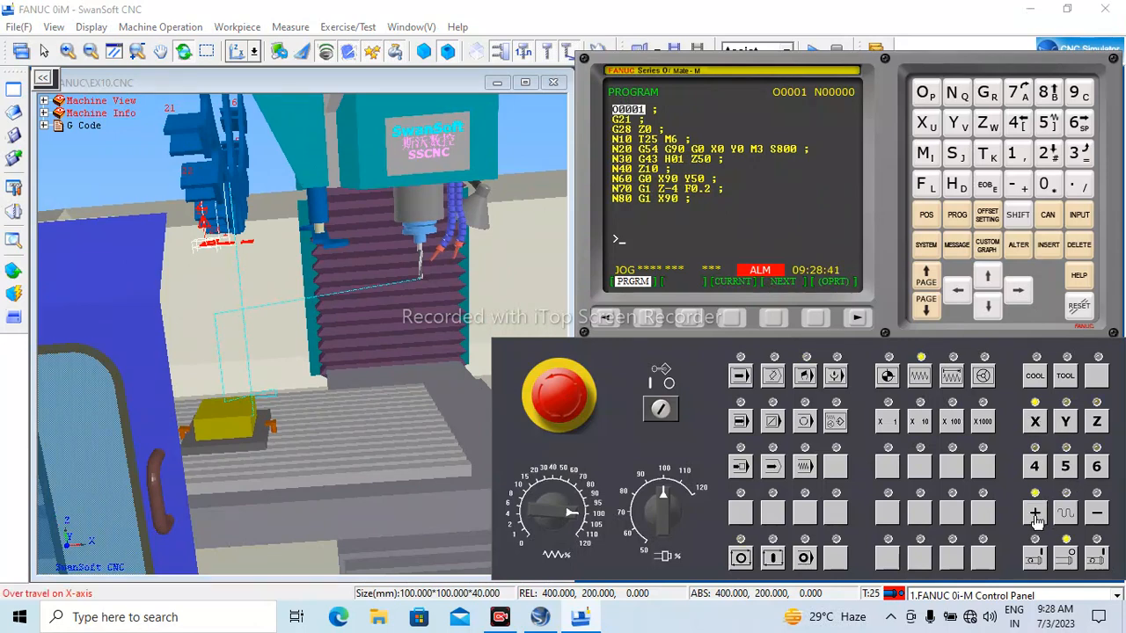
pyautogui.click(1095, 514)
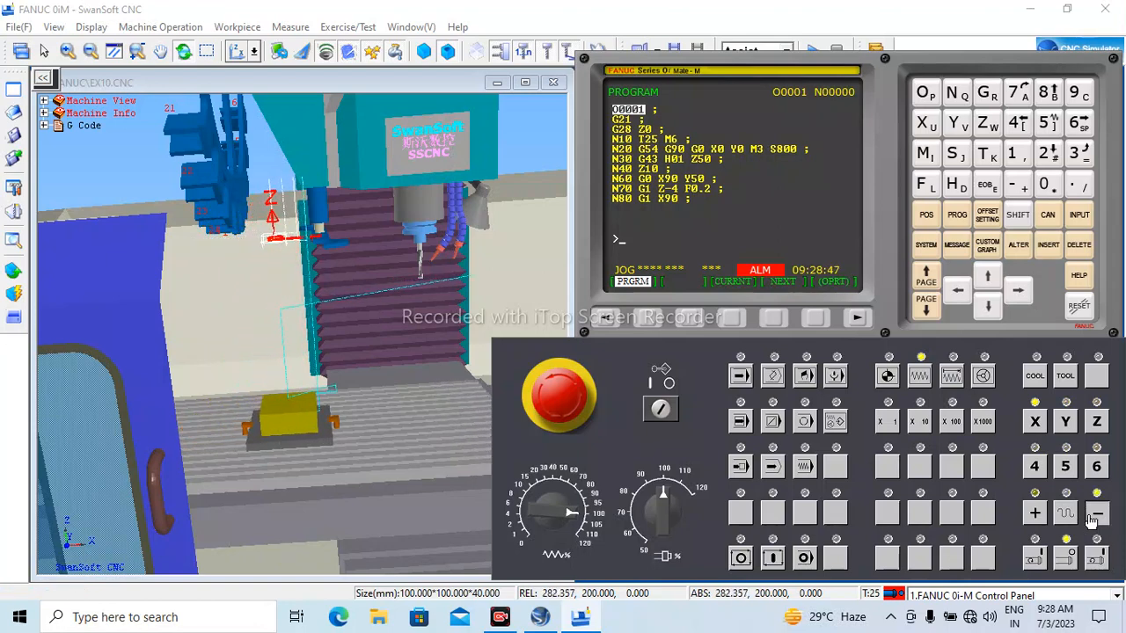
pyautogui.moveTo(600, 363); pyautogui.dragTo(618, 358)
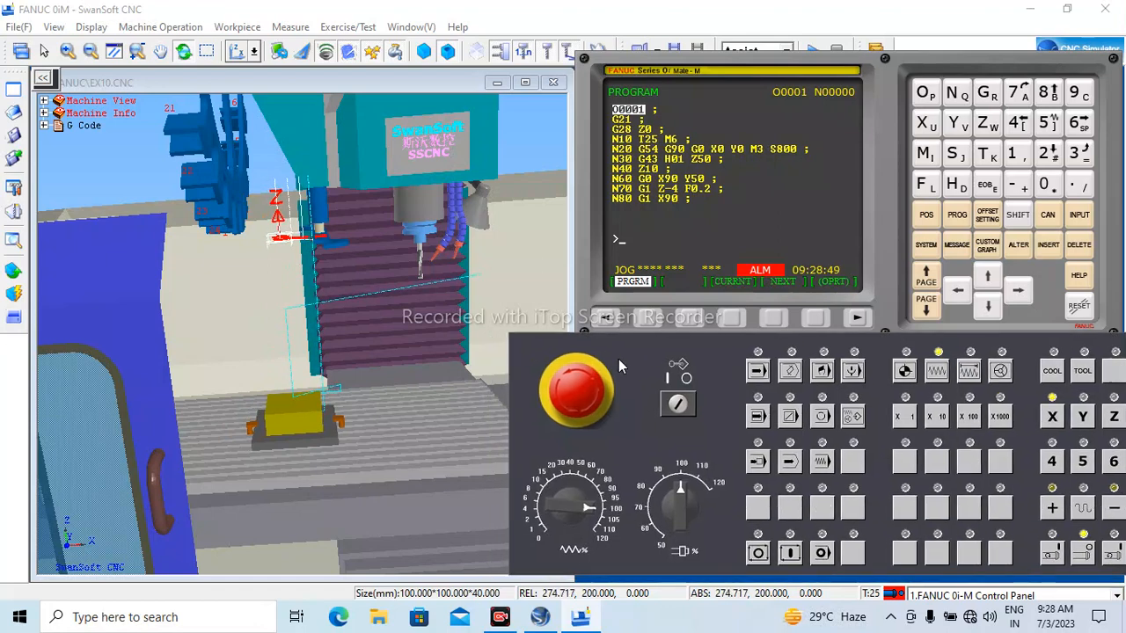
pyautogui.click(1061, 506)
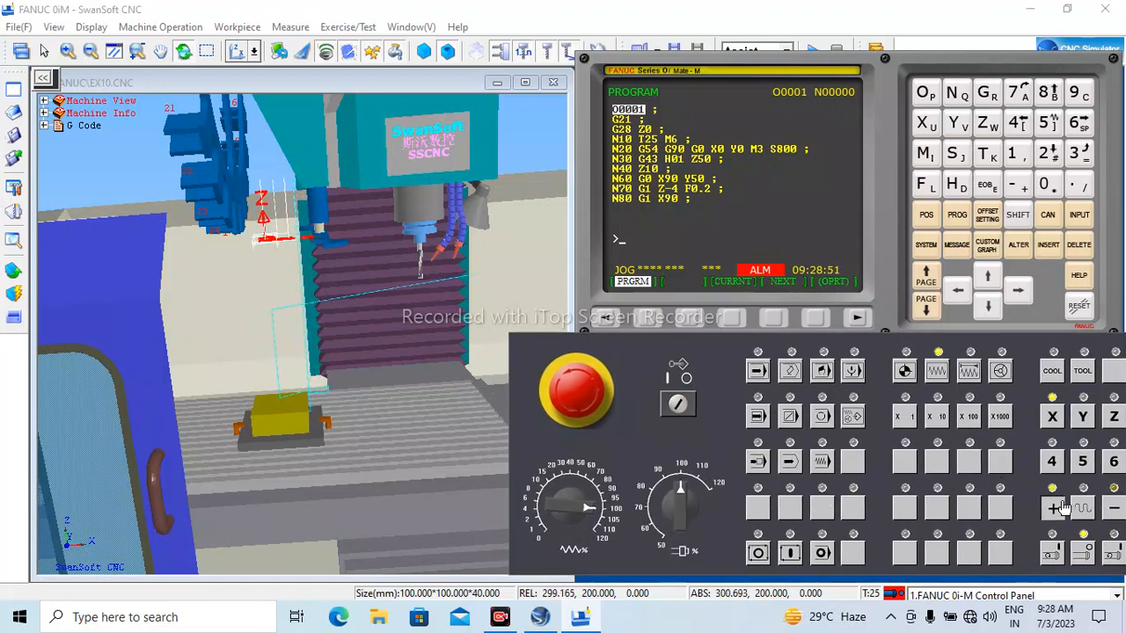
pyautogui.click(1113, 507)
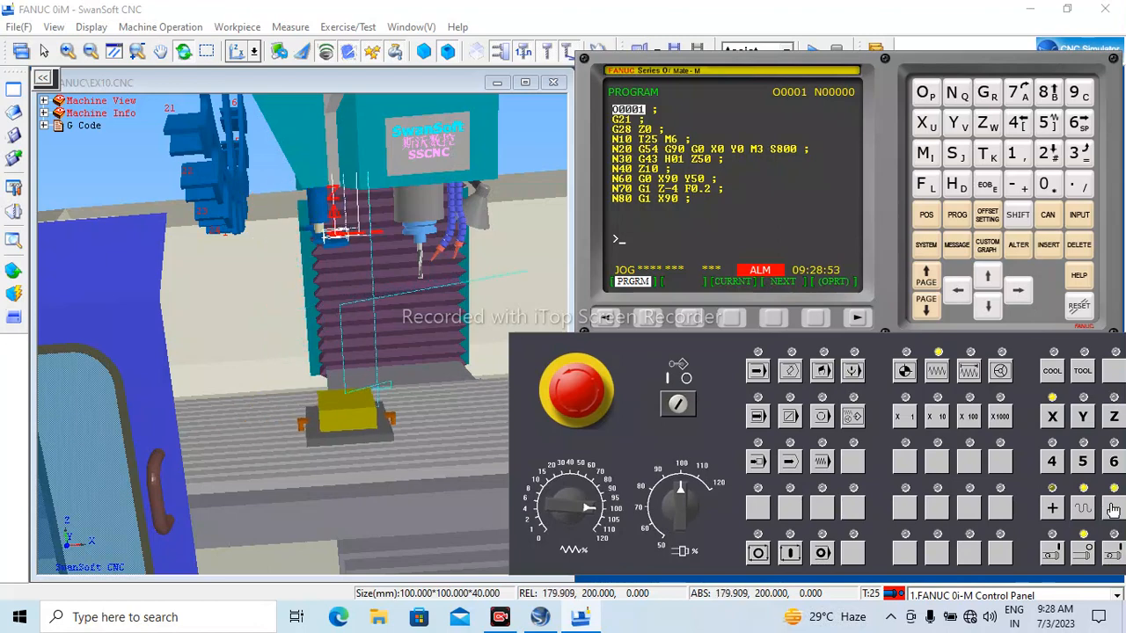
pyautogui.click(1058, 507)
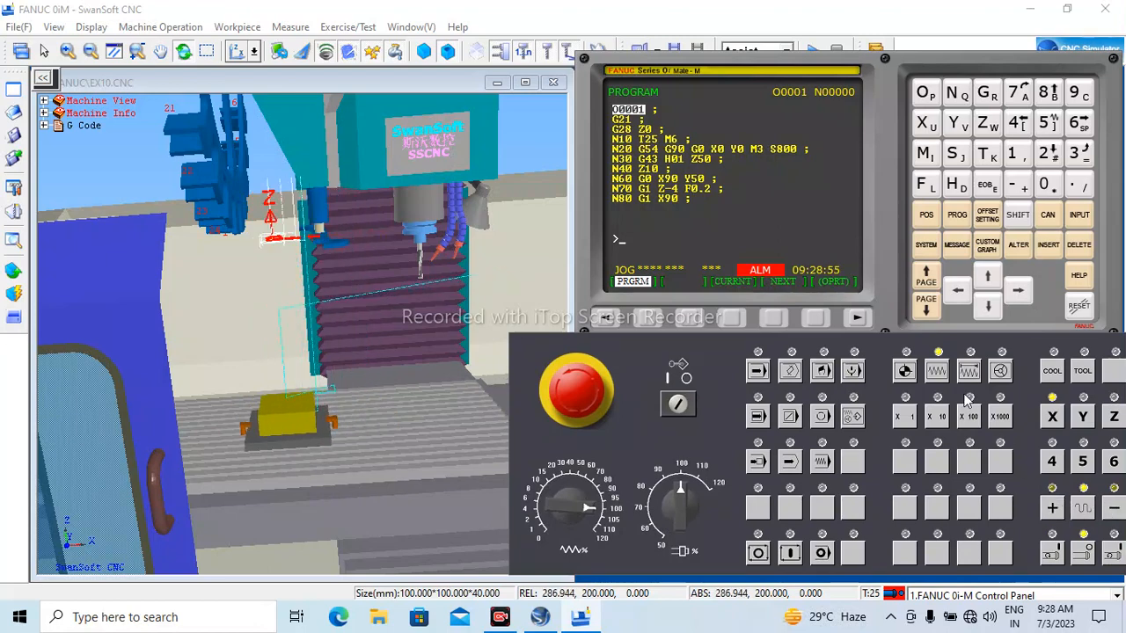
# Step: Jog the Y axis back and forth in both directions, stopping at about Y139
pyautogui.click(1113, 510)
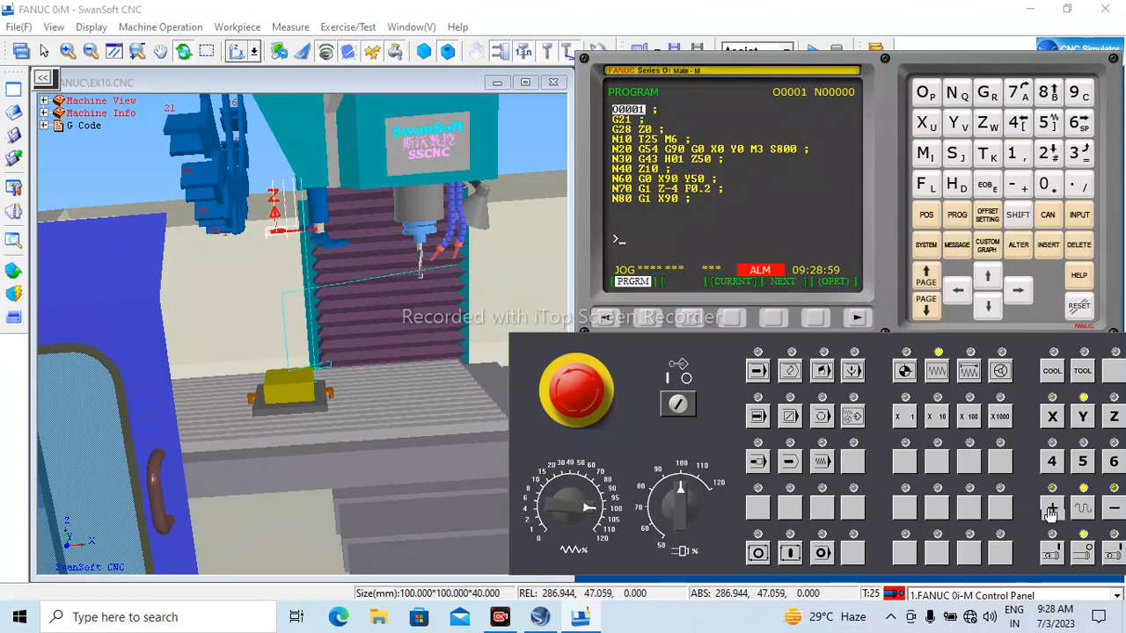
pyautogui.click(1051, 508)
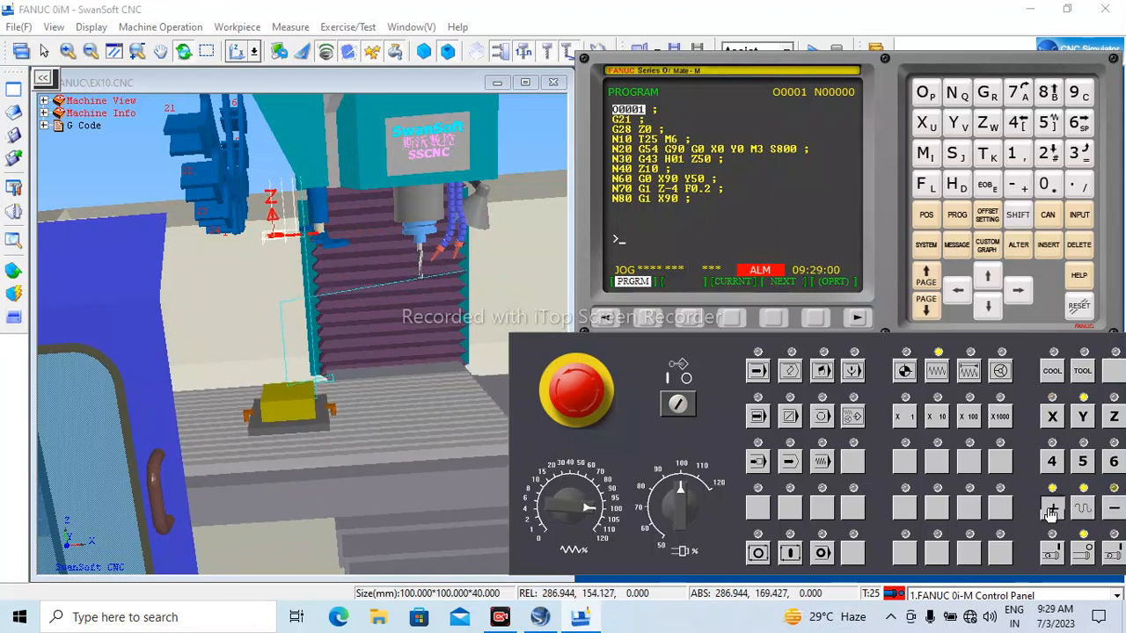
pyautogui.click(1113, 509)
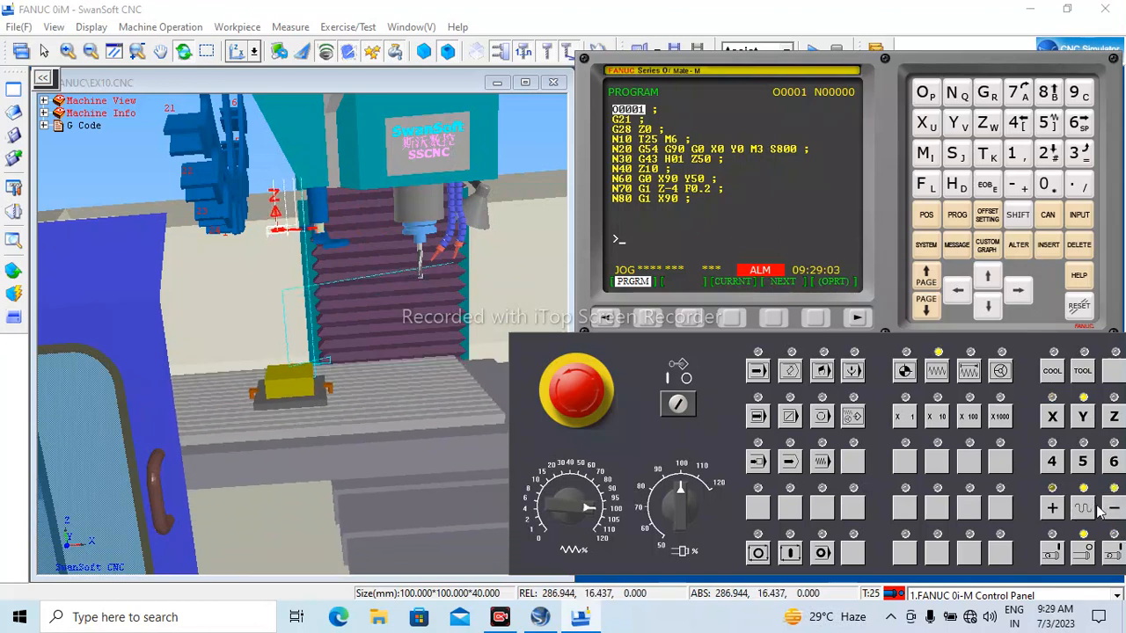
pyautogui.click(1053, 508)
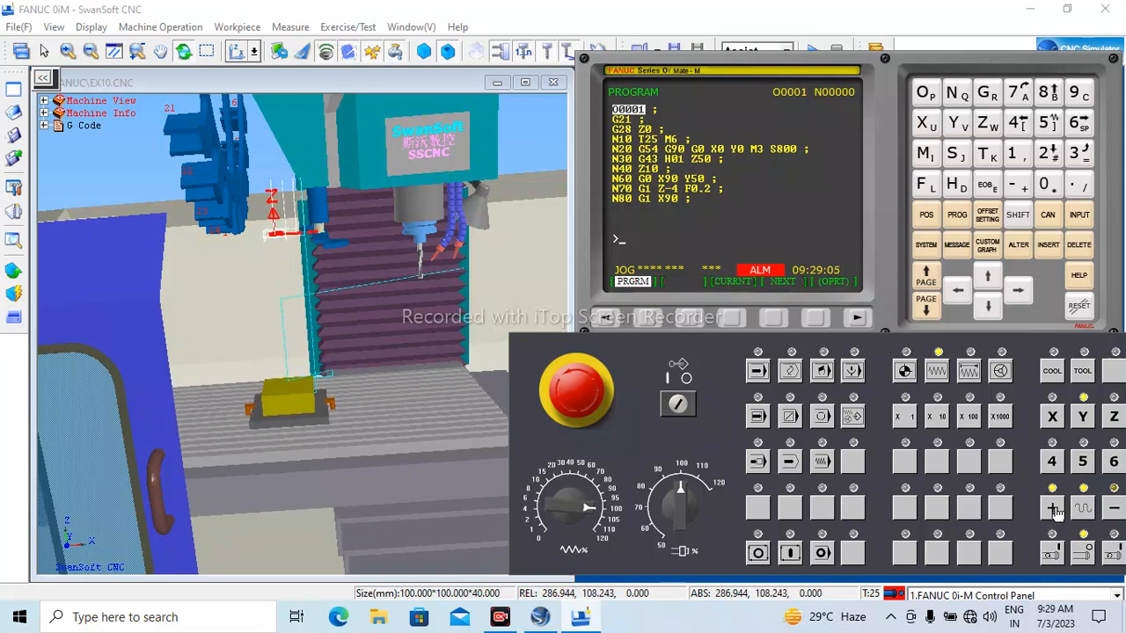
# Step: Jog the Z axis down to about Z-184 and back up to about Z-61
pyautogui.click(1114, 418)
pyautogui.click(1110, 510)
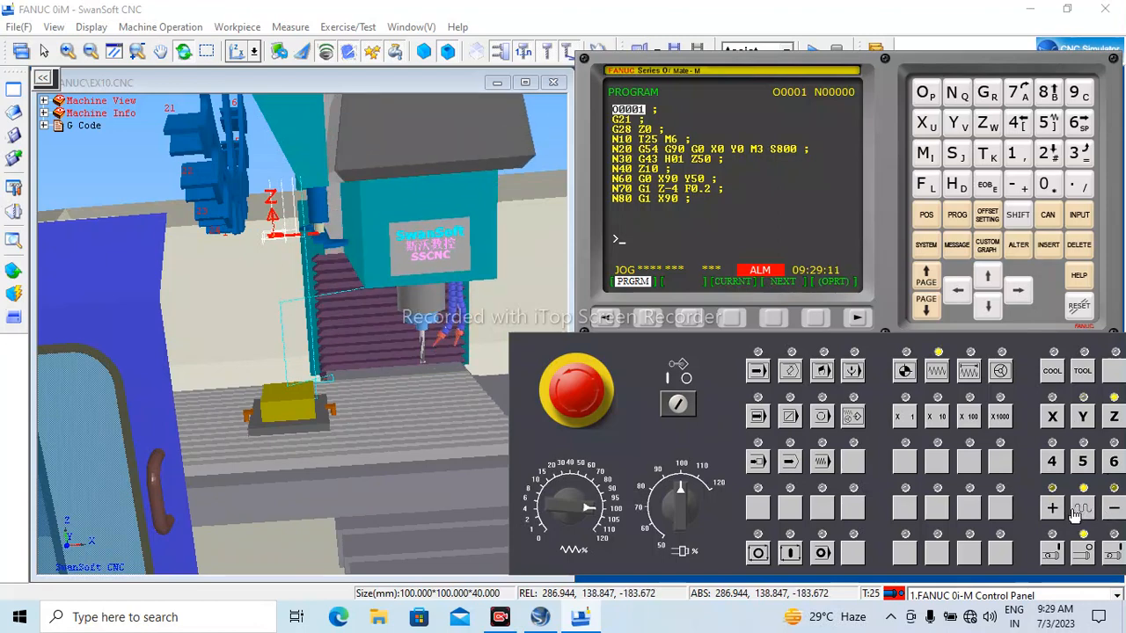
pyautogui.click(1051, 508)
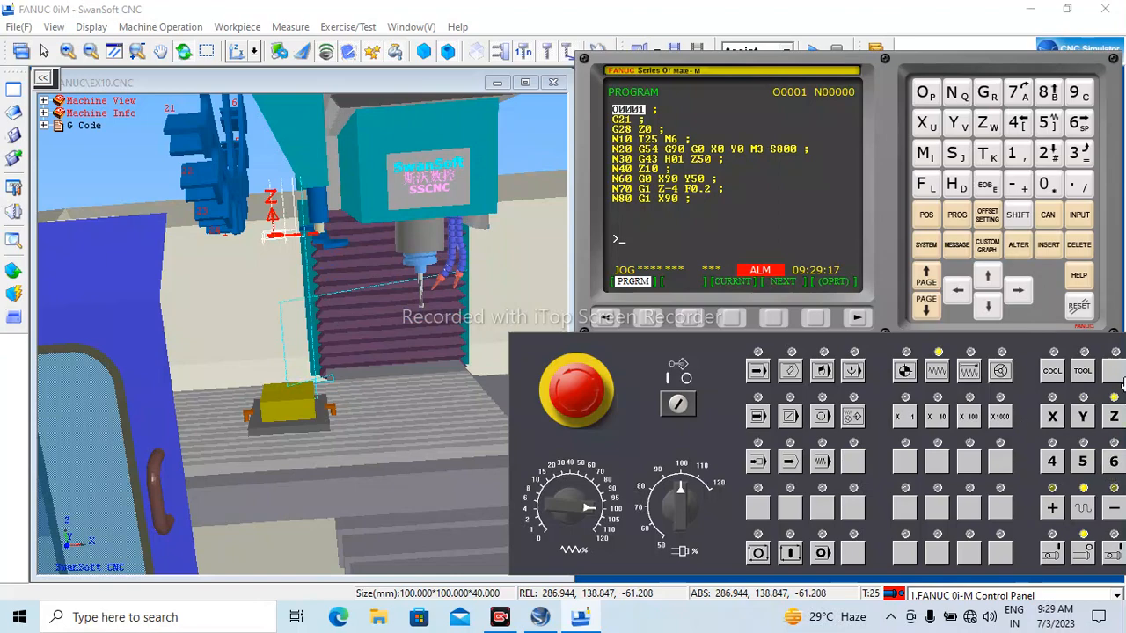
# Step: Use Rapid Position to move the tool to the centre of the workpiece's top face
pyautogui.scroll(2, 441, 257)
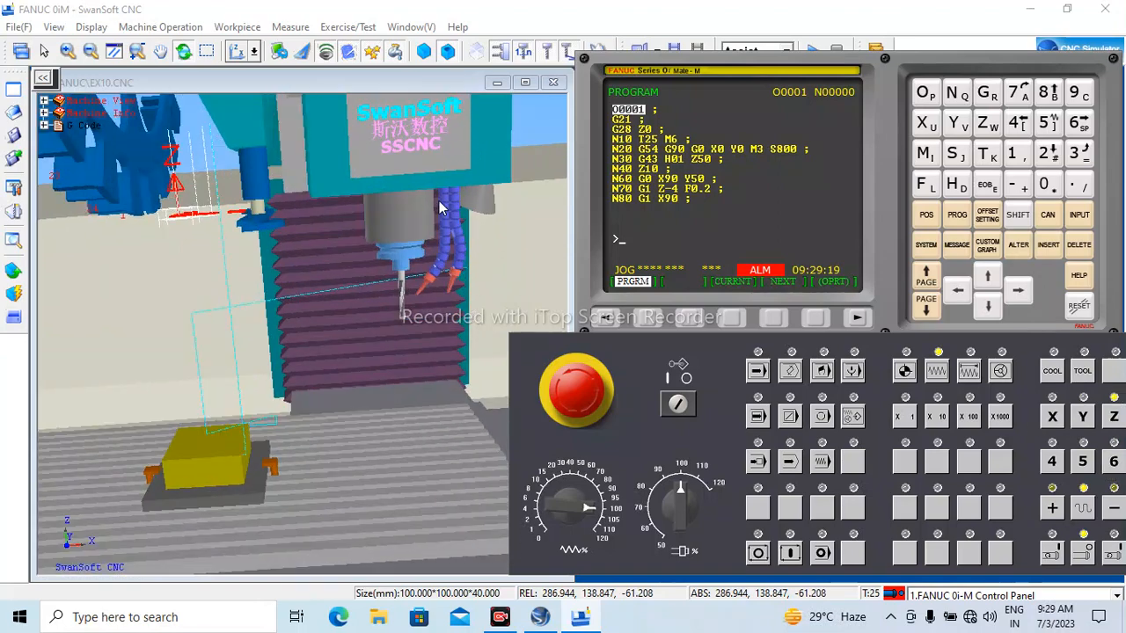
pyautogui.scroll(-2, 501, 228)
pyautogui.scroll(1, 264, 317)
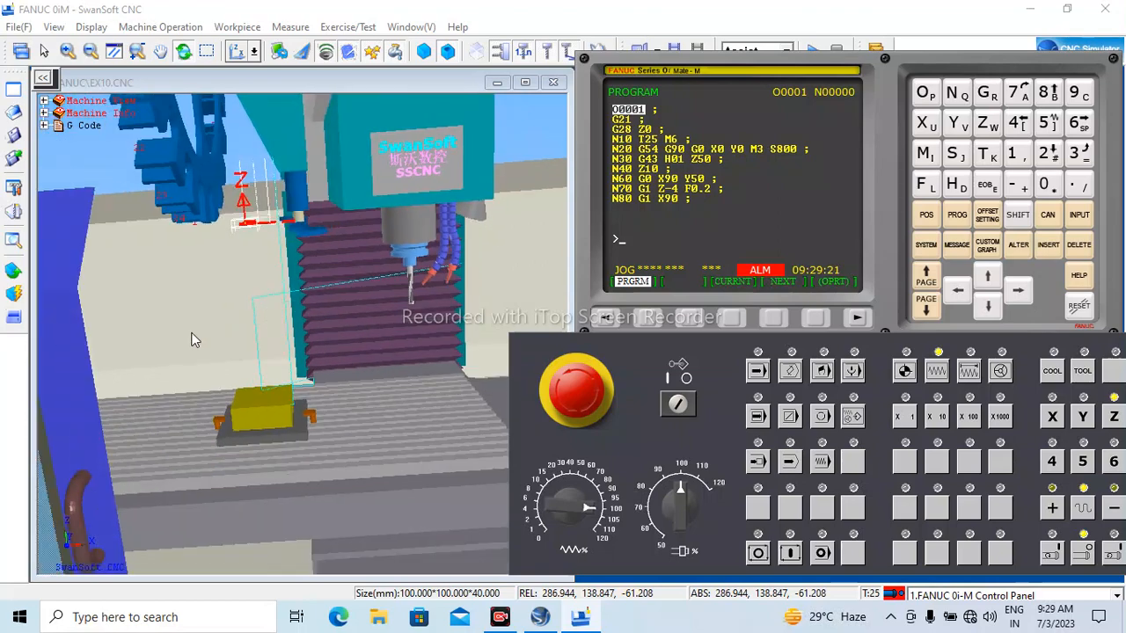
pyautogui.scroll(2, 193, 330)
pyautogui.scroll(1, 309, 396)
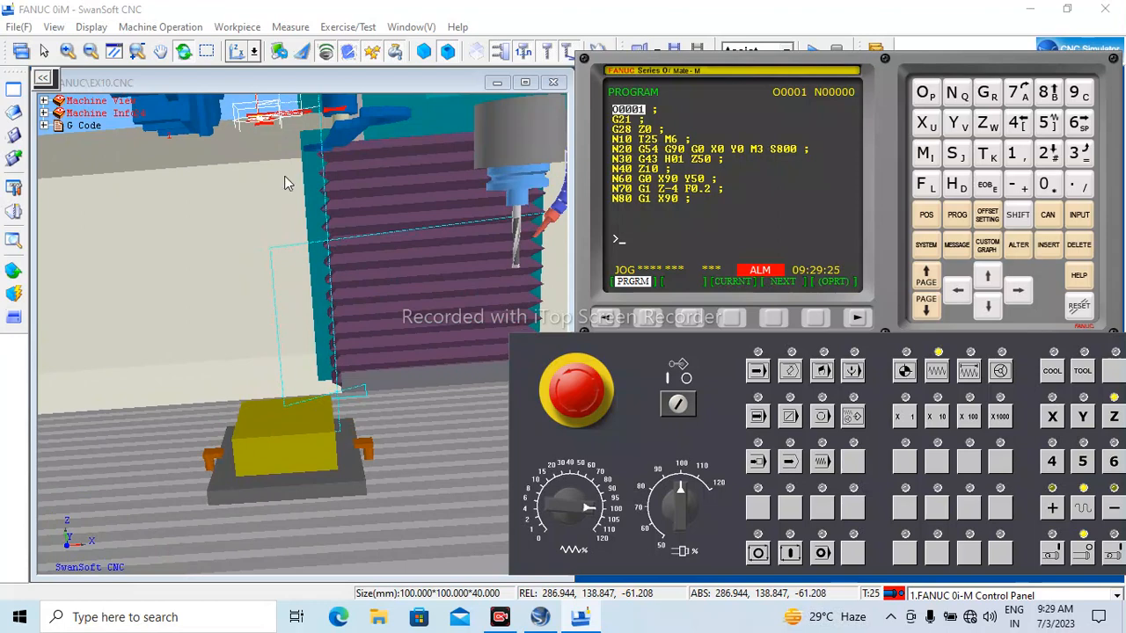
pyautogui.click(12, 271)
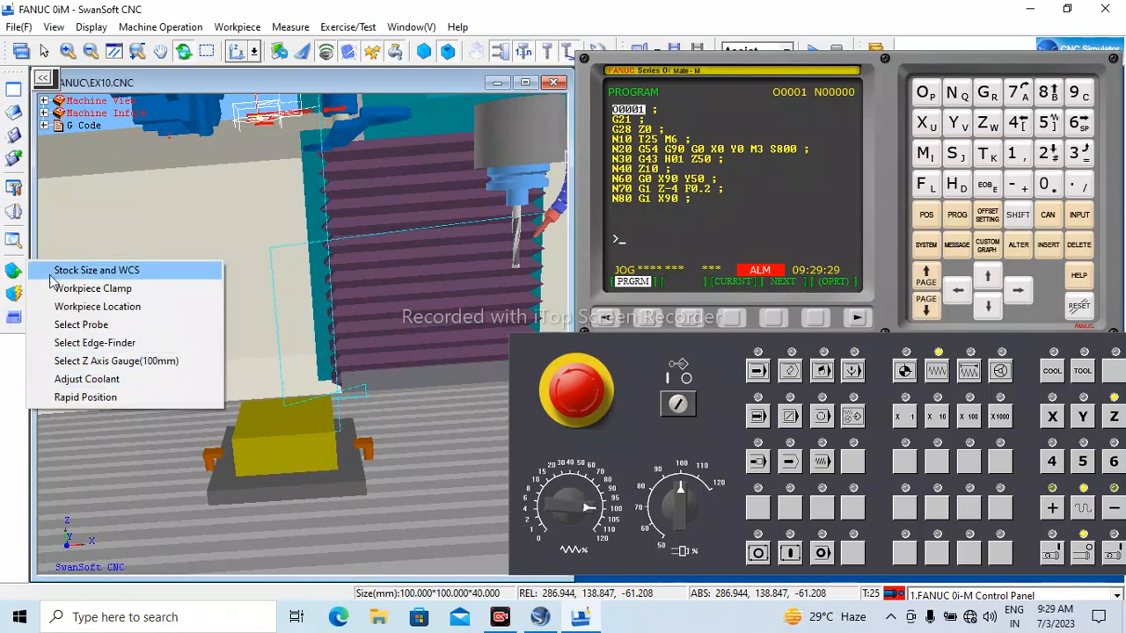
pyautogui.click(12, 273)
pyautogui.click(12, 272)
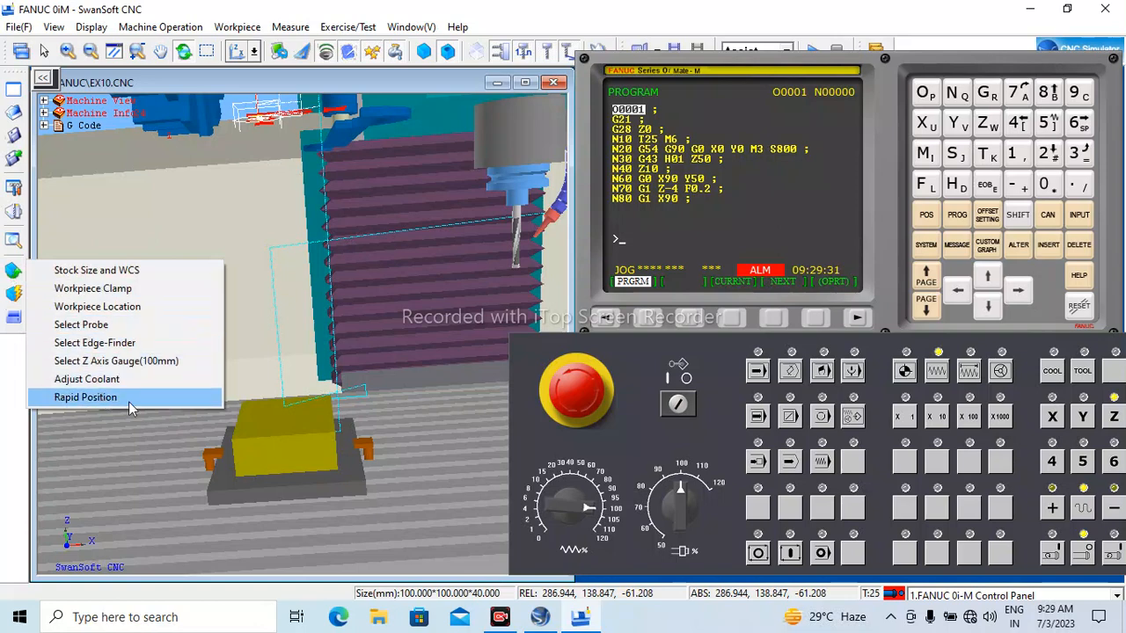
pyautogui.click(169, 398)
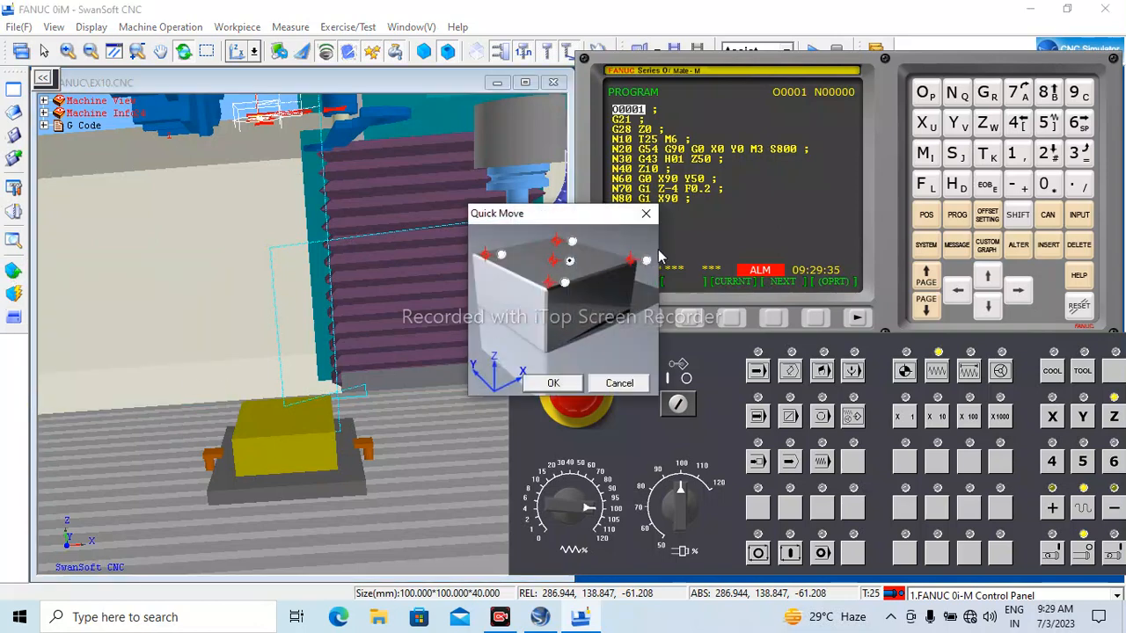
pyautogui.click(572, 241)
pyautogui.click(554, 385)
# Step: Examine where the tool tip sits on the workpiece's top face, from close up and from farther away
pyautogui.scroll(-3, 290, 373)
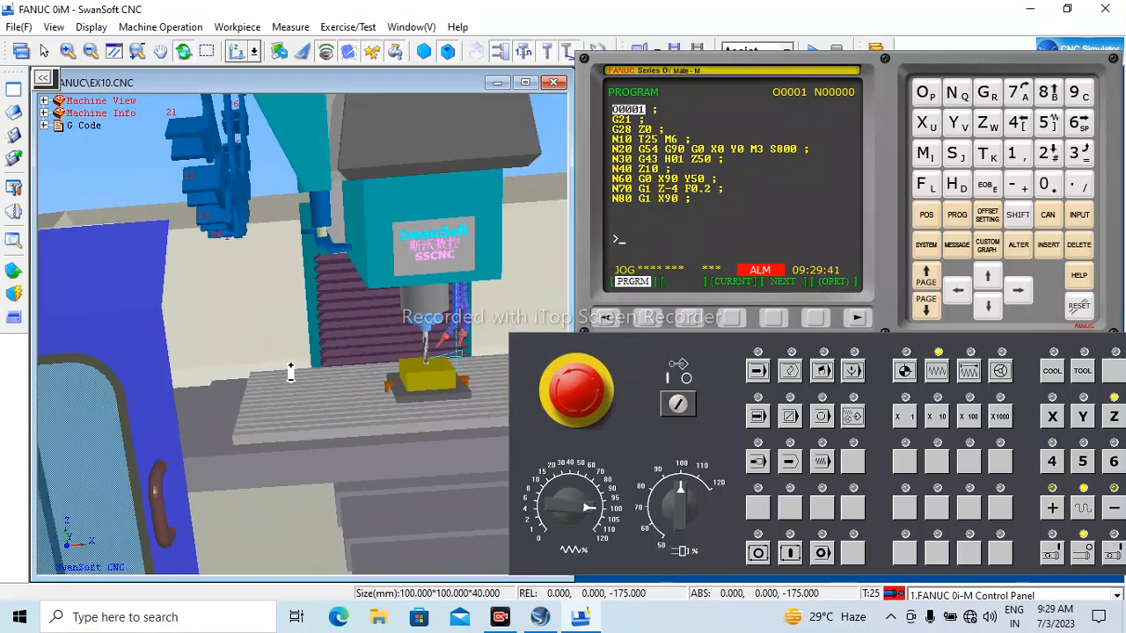
pyautogui.scroll(5, 291, 373)
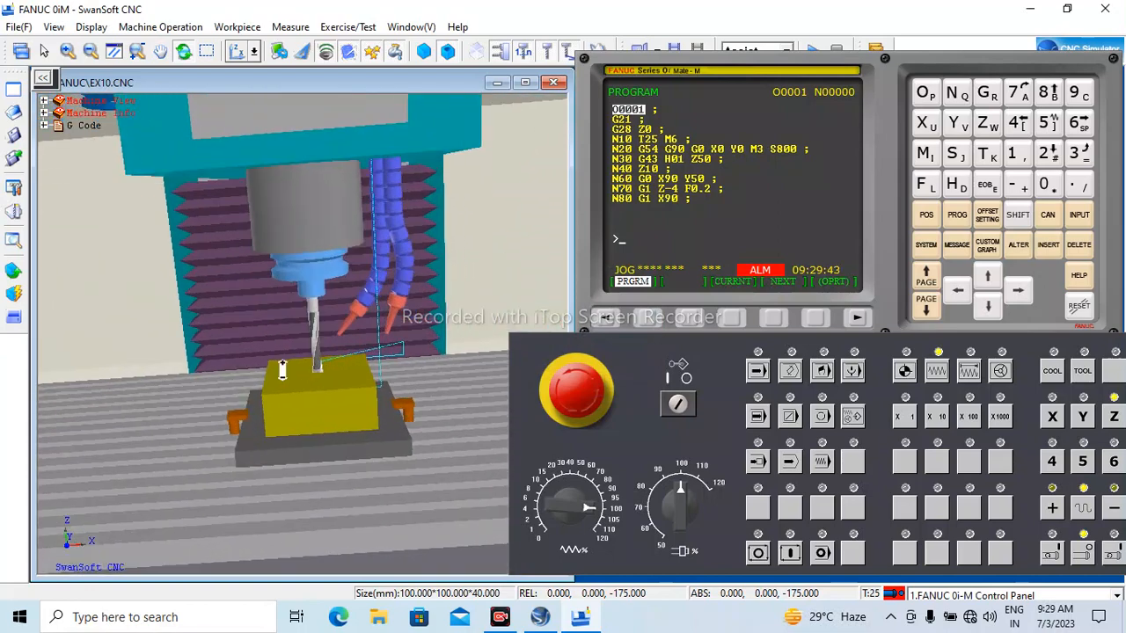
pyautogui.scroll(5, 282, 370)
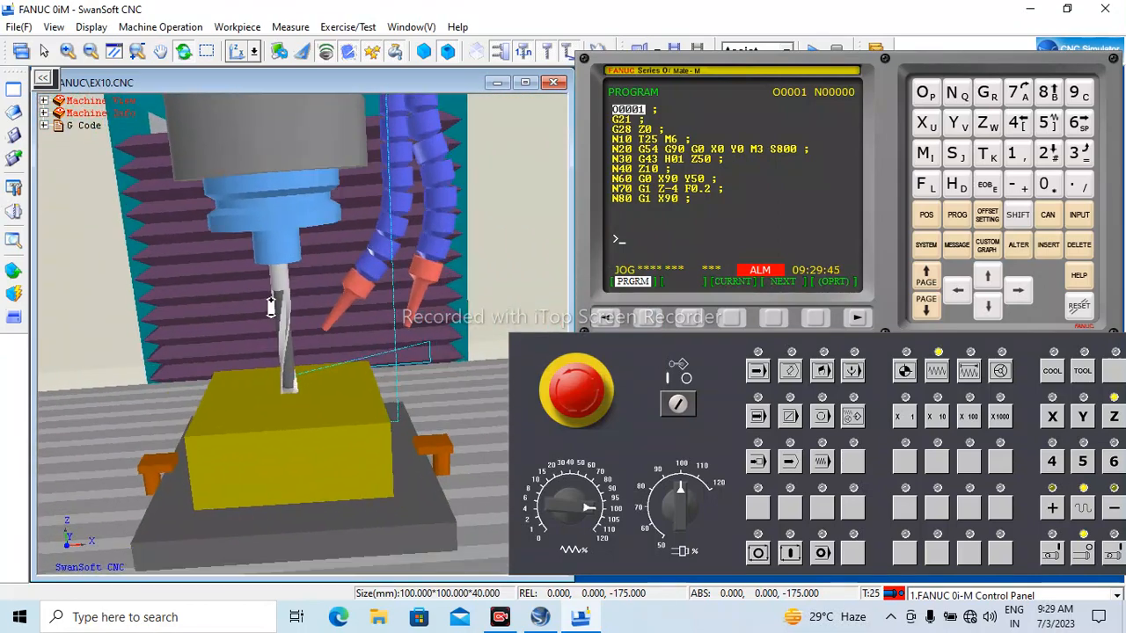
pyautogui.scroll(-3, 271, 306)
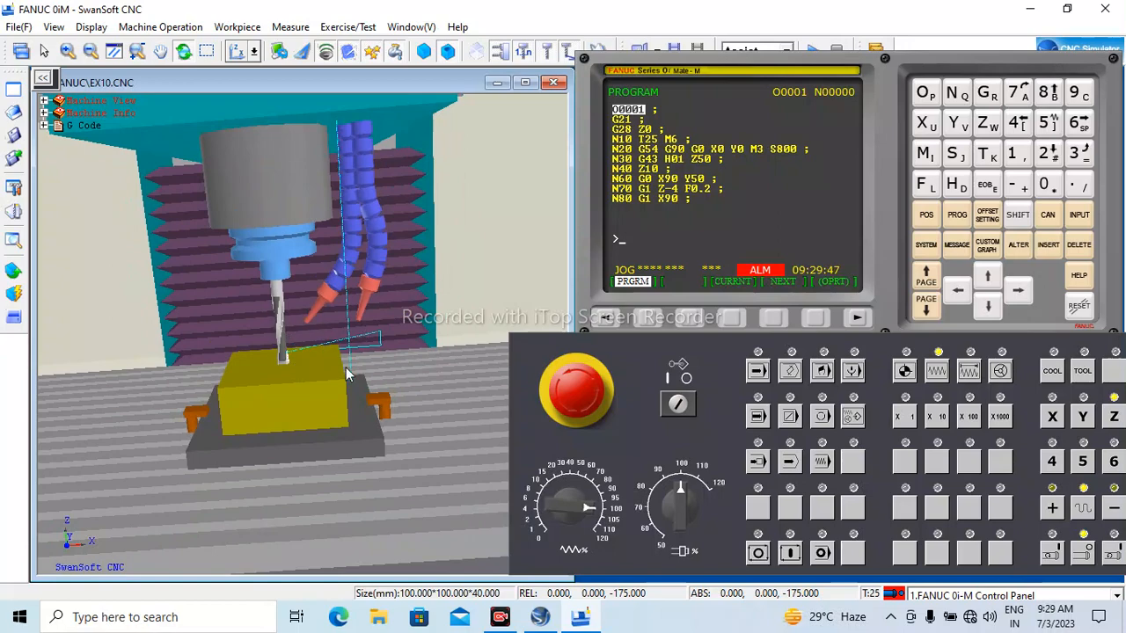
pyautogui.scroll(2, 261, 361)
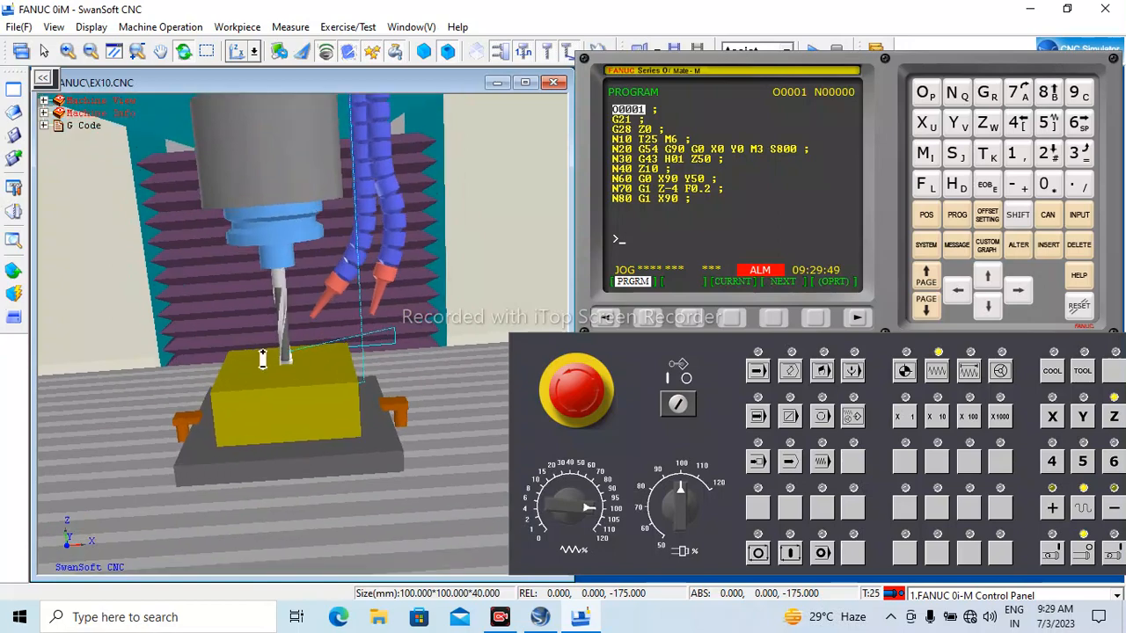
pyautogui.scroll(-1, 264, 357)
pyautogui.scroll(-2, 330, 310)
pyautogui.scroll(1, 380, 301)
pyautogui.scroll(1, 380, 301)
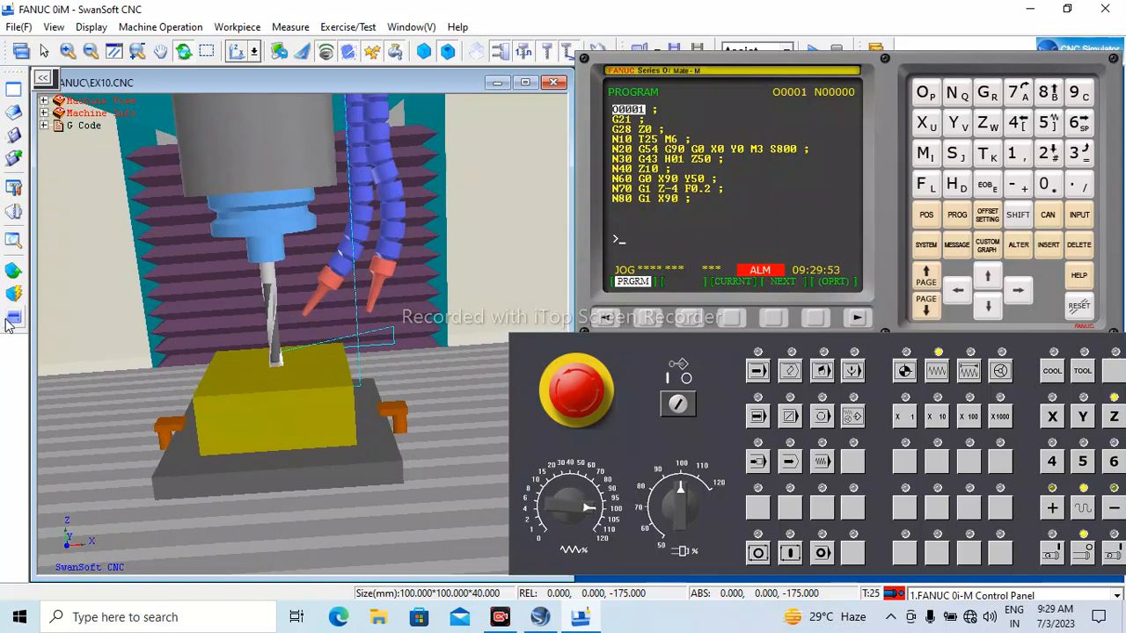
# Step: Use Rapid Position to move the tool to the top-face corner of the workpiece at X50, Y-50
pyautogui.click(13, 268)
pyautogui.click(168, 398)
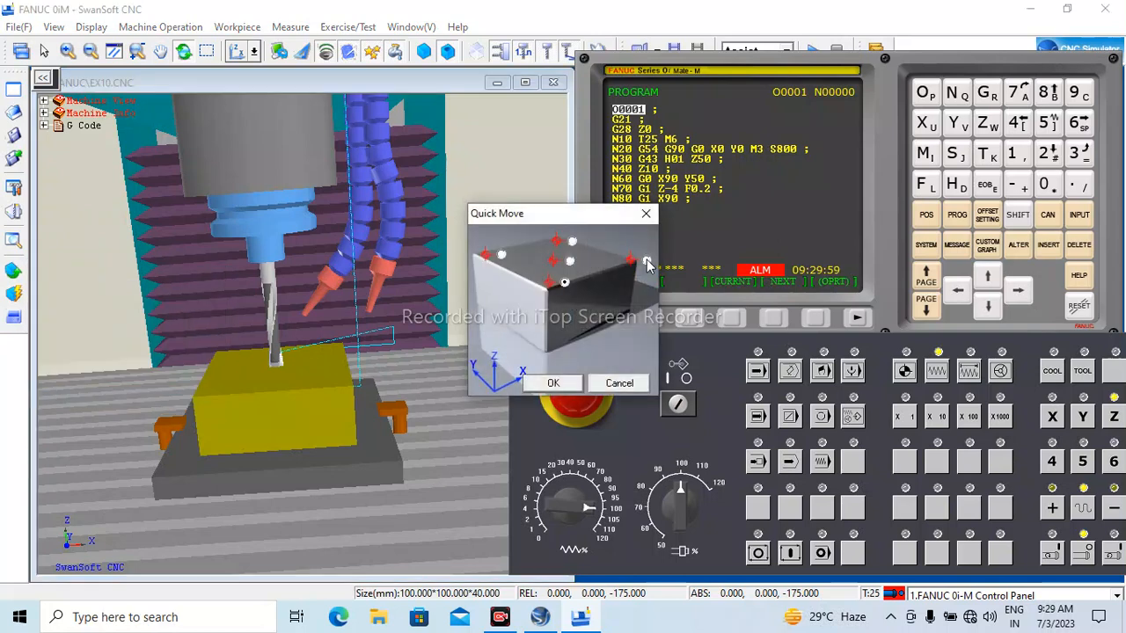
pyautogui.click(552, 383)
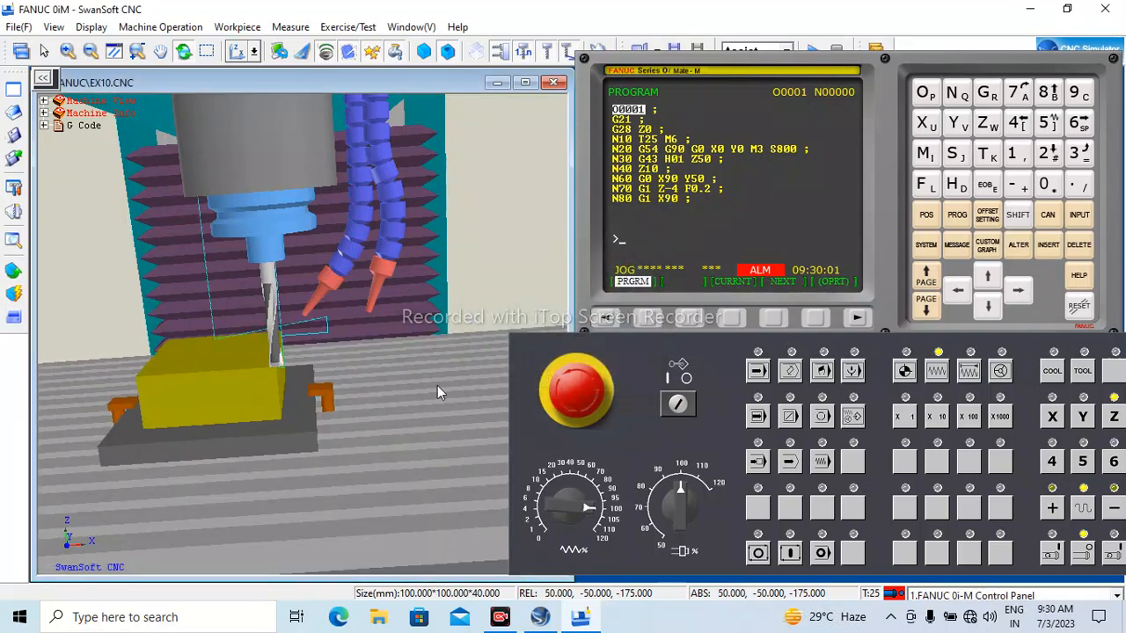
# Step: Use Rapid Position to move the tool back to the centre of the workpiece's top face
pyautogui.click(16, 271)
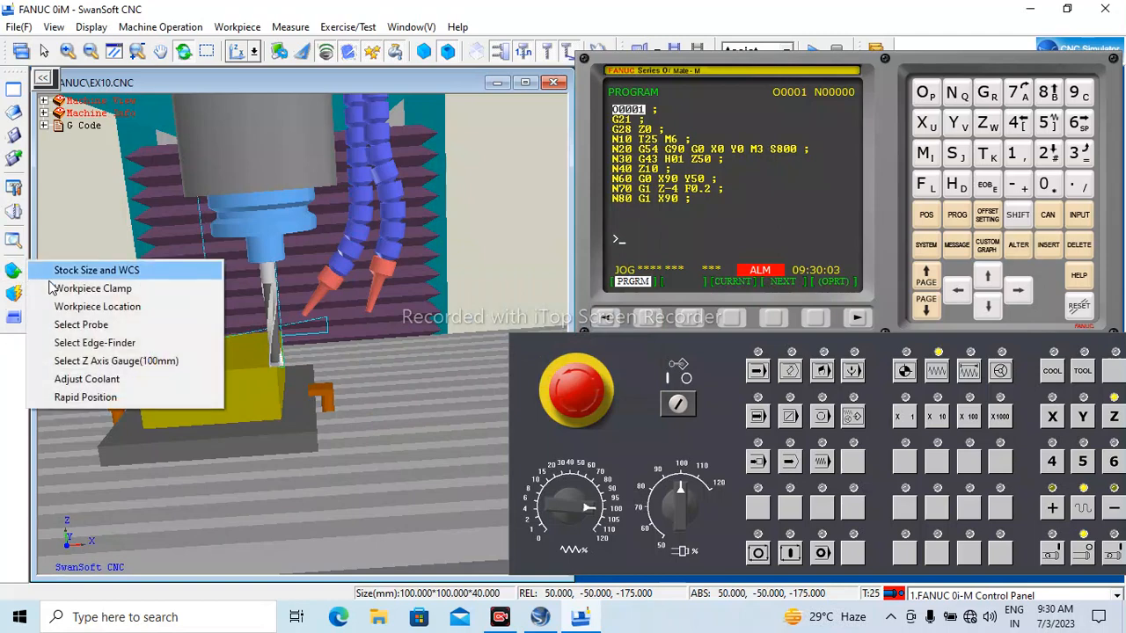
pyautogui.click(92, 397)
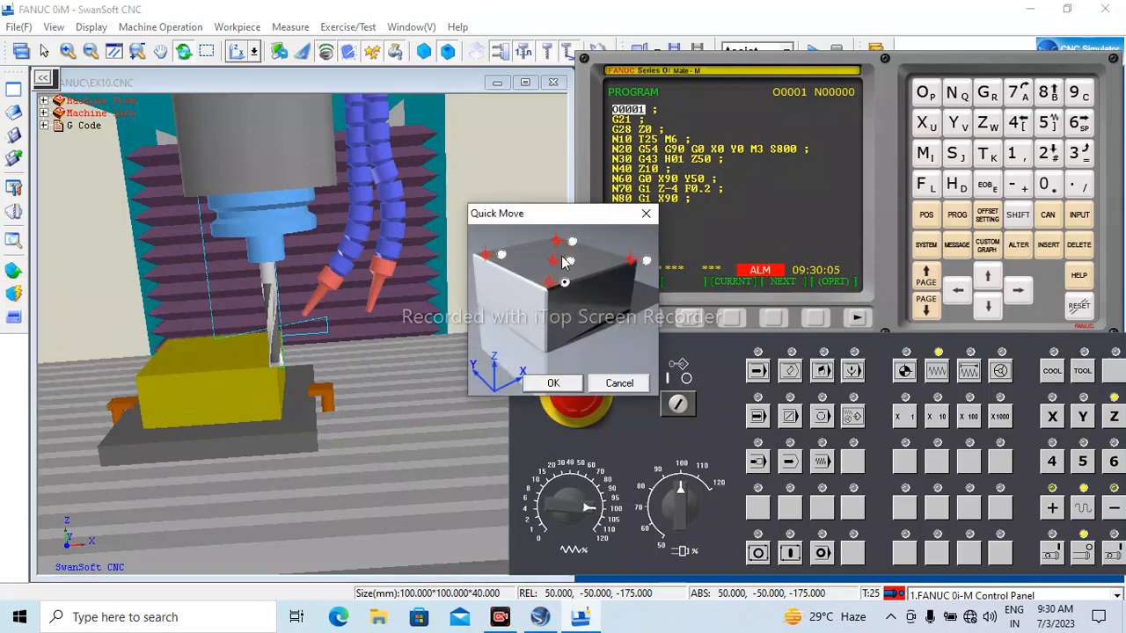
pyautogui.click(552, 383)
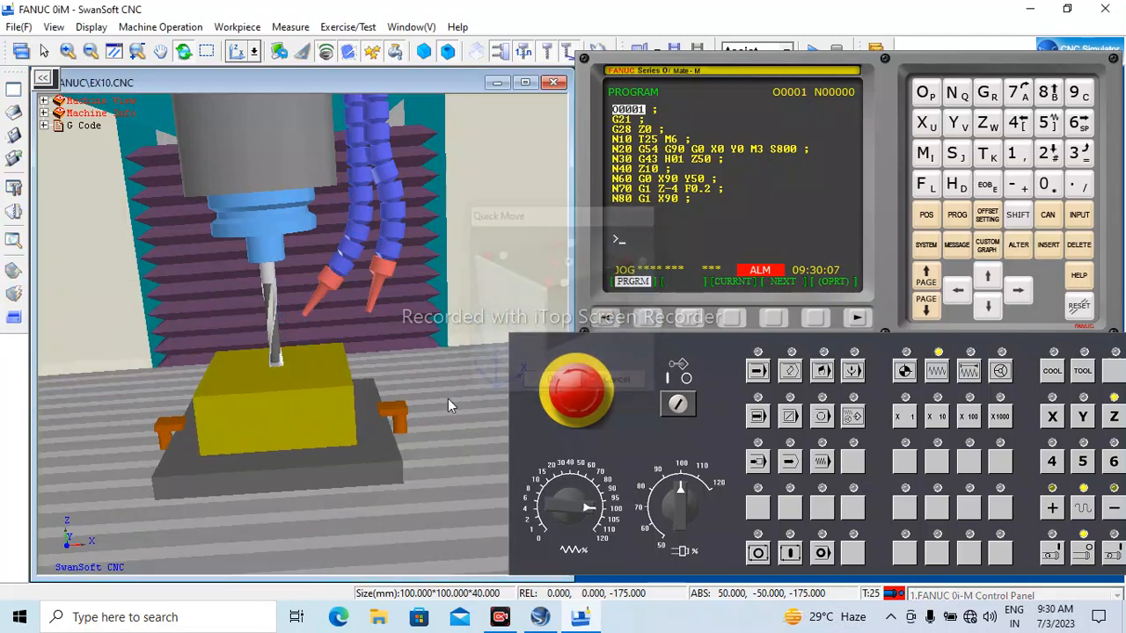
pyautogui.scroll(5, 259, 368)
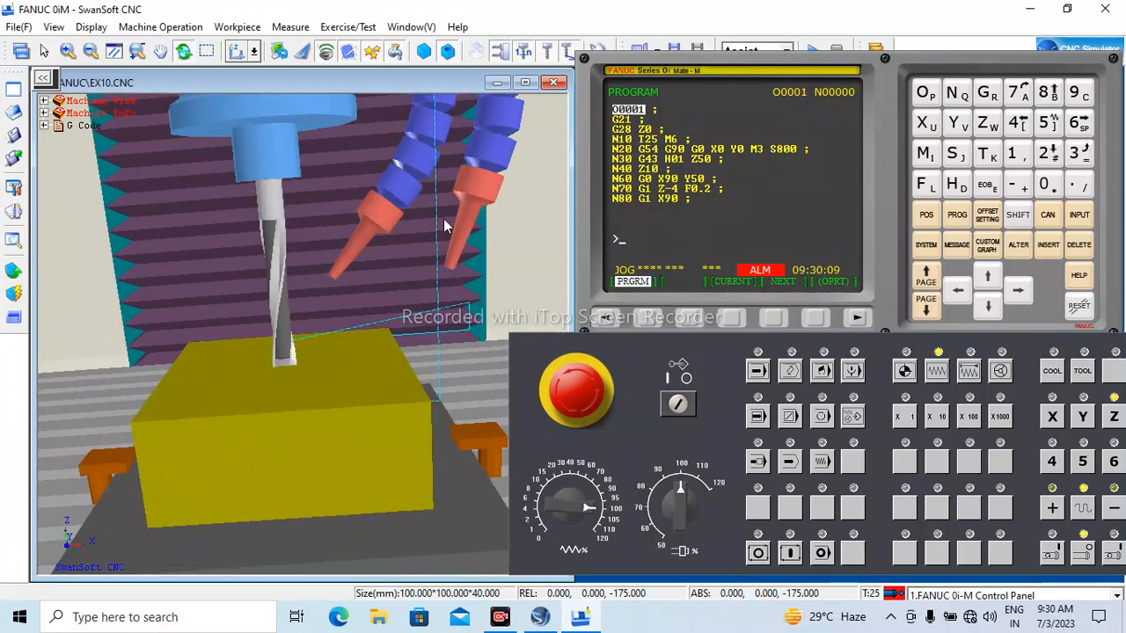
# Step: In the tool offset table, clear GEOM(H) of offset 001 to 0 and re-enter it as -175
pyautogui.click(984, 215)
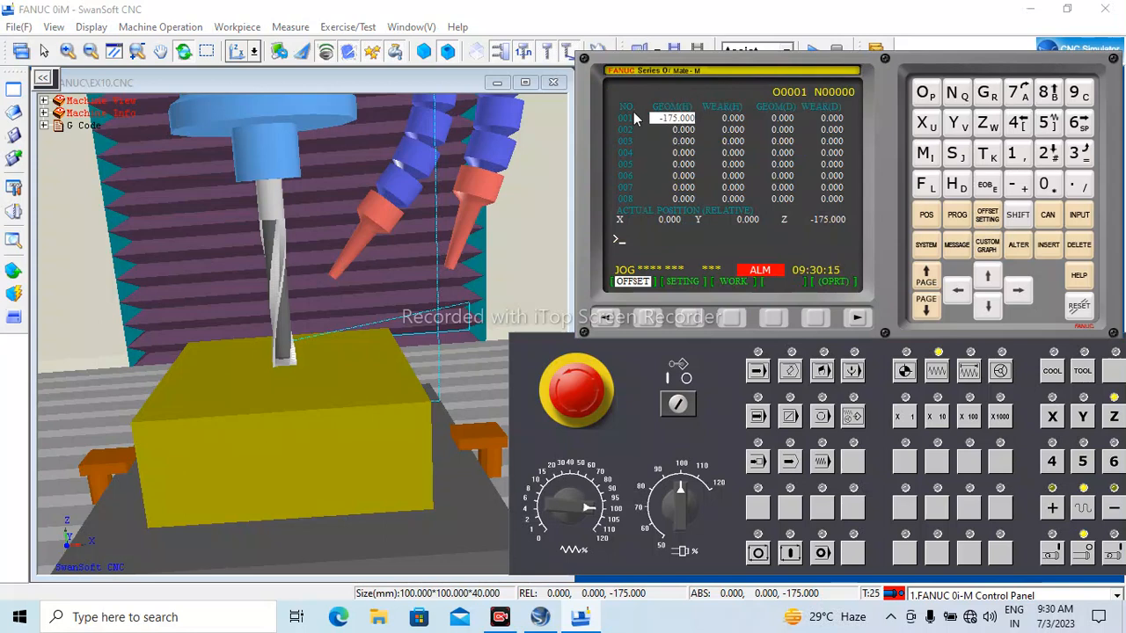
pyautogui.click(1046, 186)
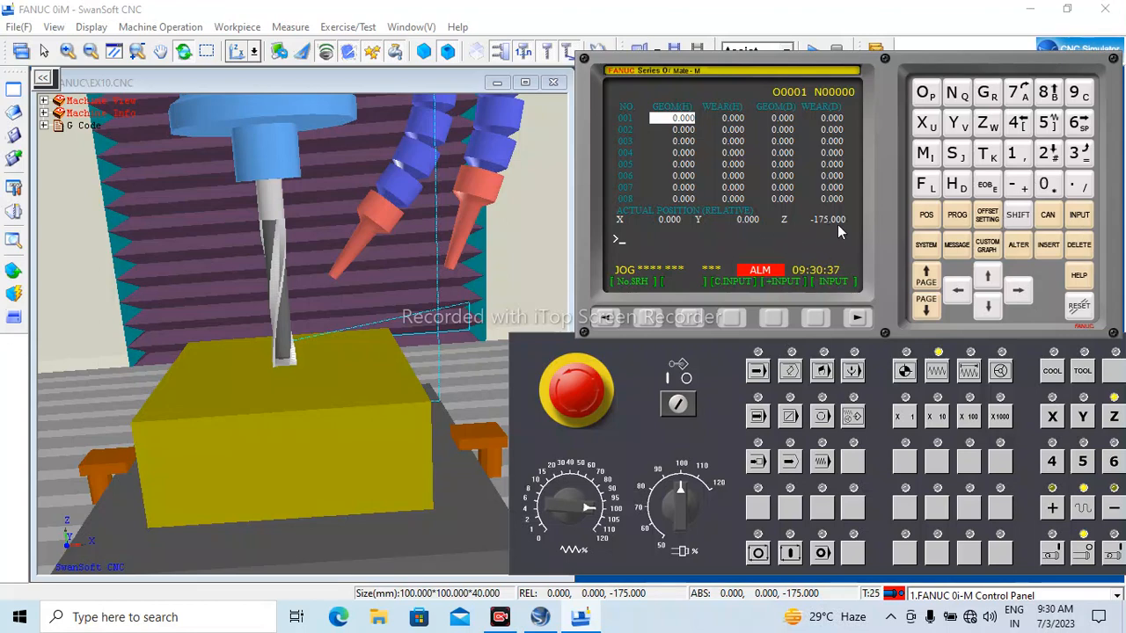
pyautogui.click(1015, 182)
pyautogui.click(1013, 157)
pyautogui.click(1043, 124)
pyautogui.click(1080, 216)
# Step: In the work offset table, set the G54 X and Y values to 0
pyautogui.click(605, 318)
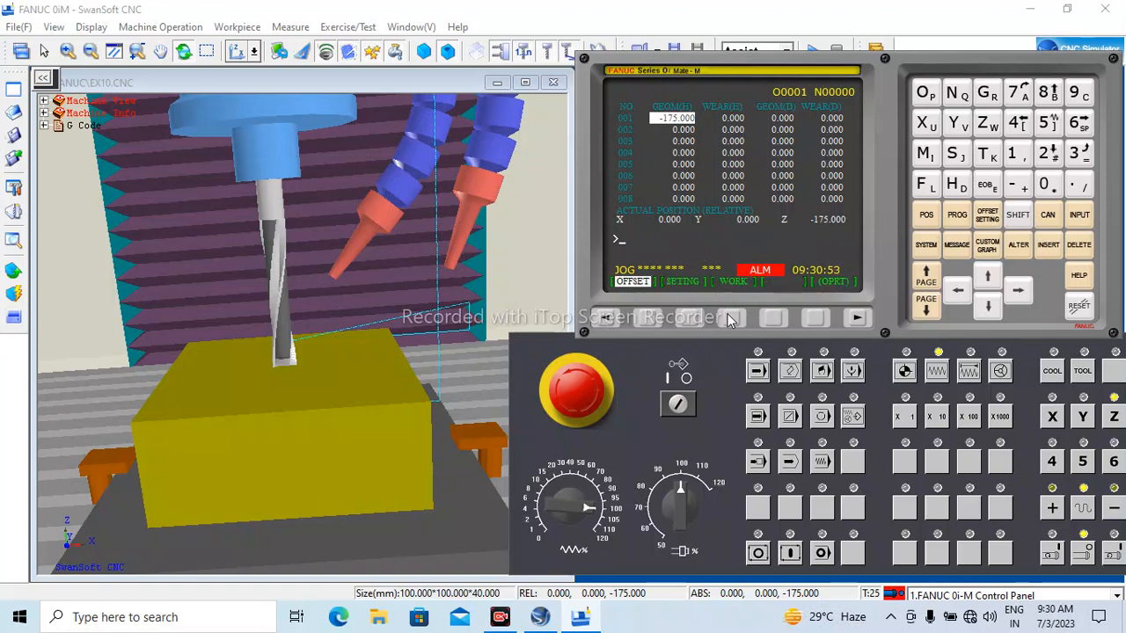
pyautogui.click(729, 317)
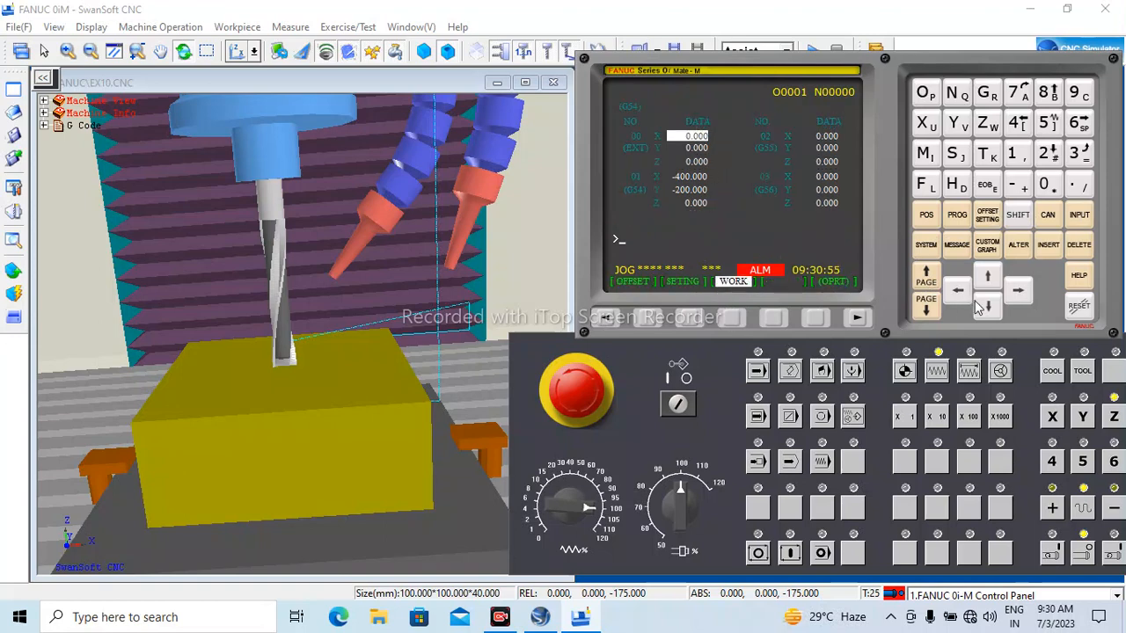
pyautogui.click(1000, 309)
pyautogui.click(1000, 309)
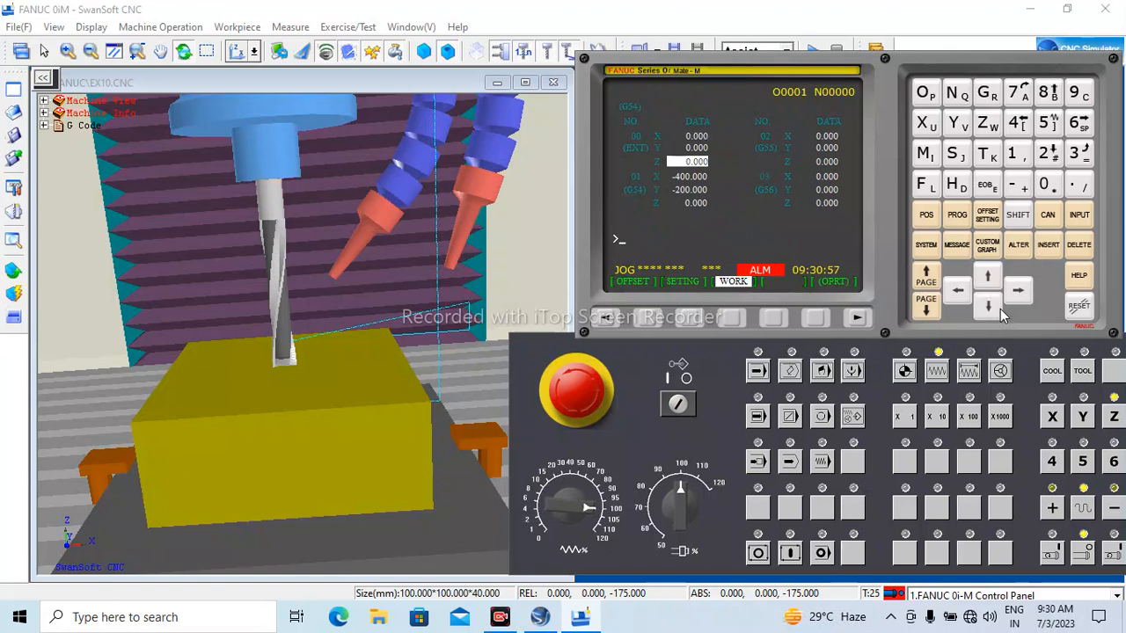
pyautogui.click(1000, 308)
pyautogui.click(1044, 187)
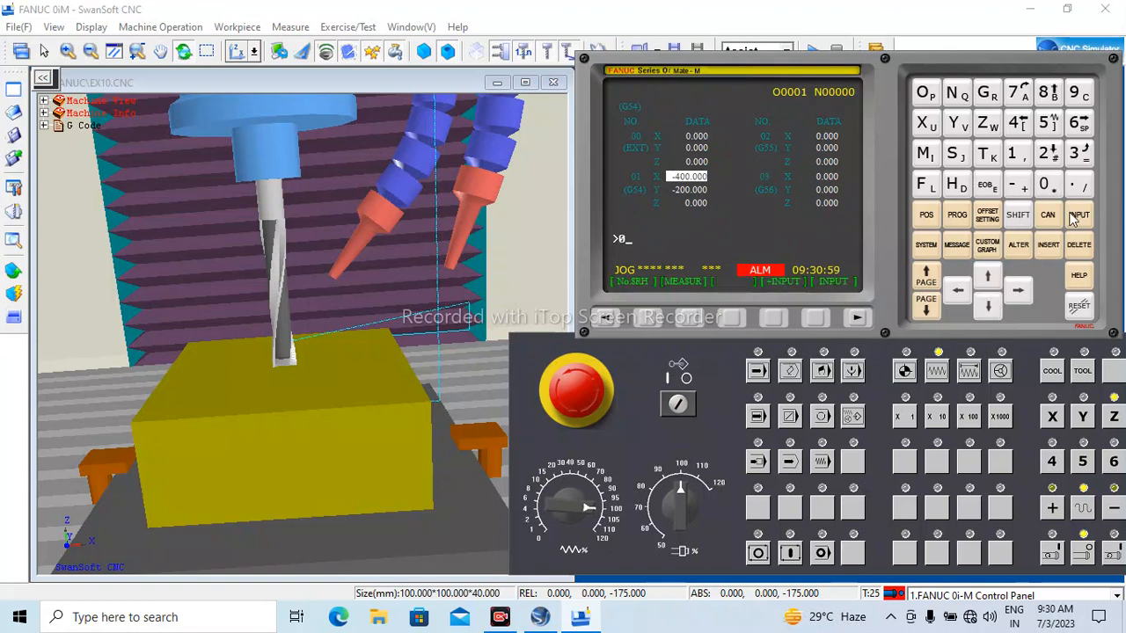
pyautogui.click(1079, 215)
pyautogui.click(989, 306)
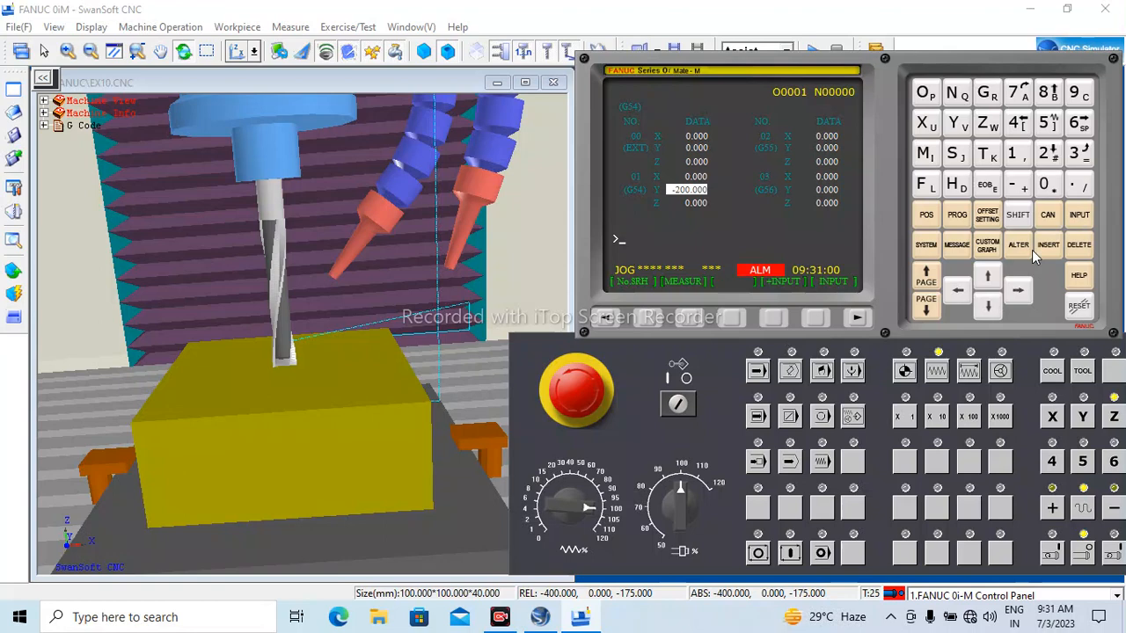
pyautogui.click(1044, 186)
pyautogui.click(1079, 214)
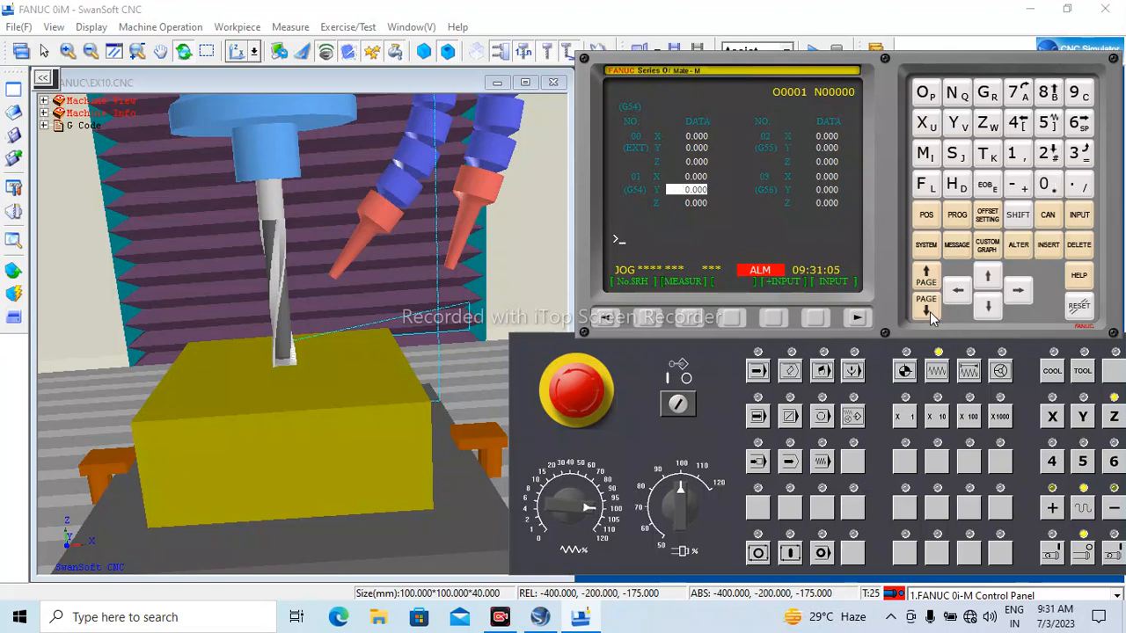
# Step: Measure the G54 work offset at the current tool position, using X0 for X and Y0 for Y
pyautogui.click(1000, 275)
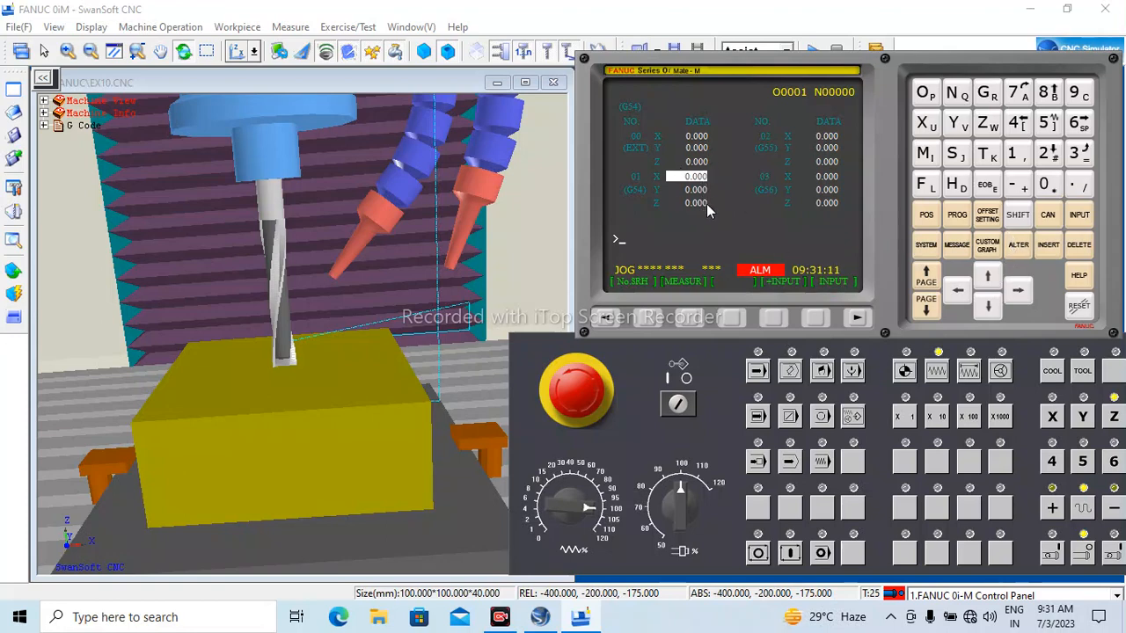
pyautogui.click(925, 126)
pyautogui.click(1055, 186)
pyautogui.click(688, 318)
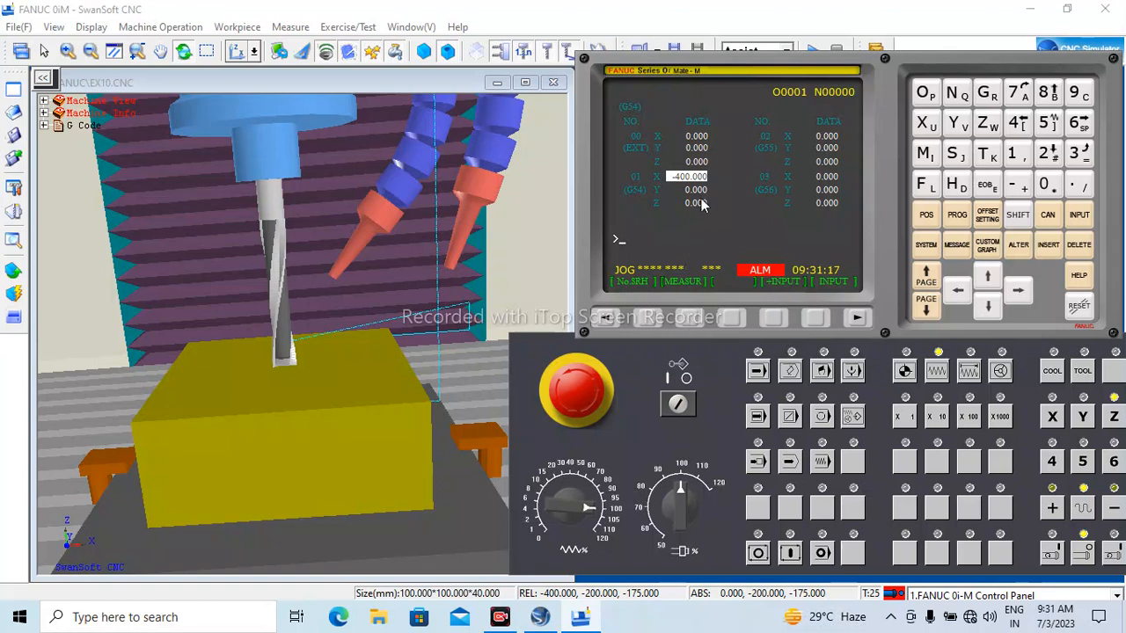
pyautogui.click(989, 307)
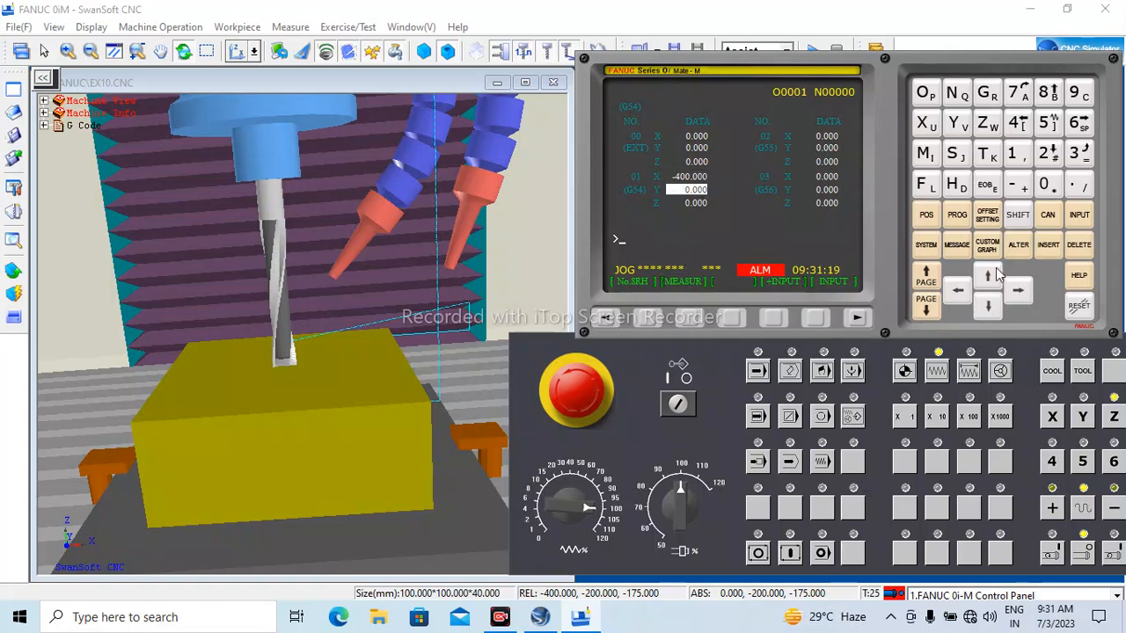
pyautogui.click(956, 124)
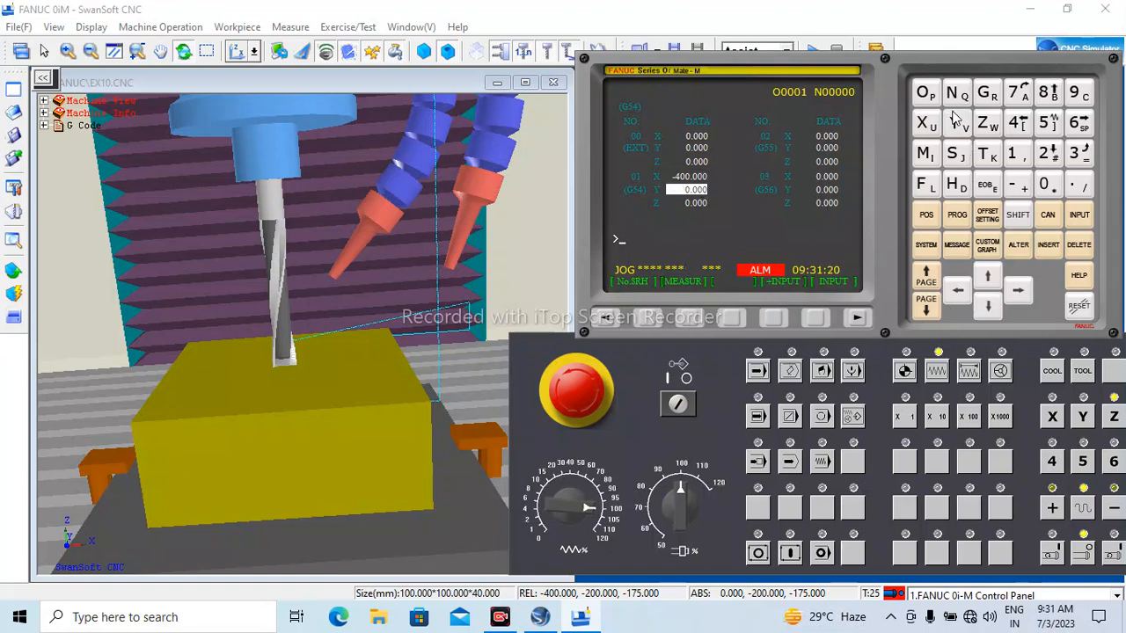
pyautogui.click(1044, 187)
pyautogui.click(688, 317)
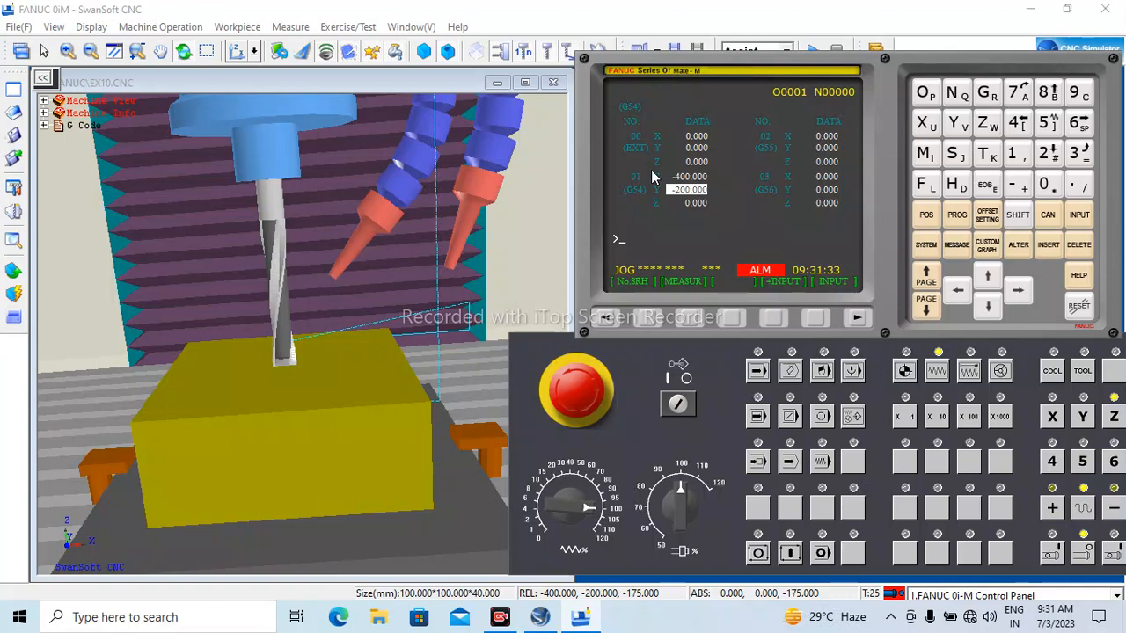
# Step: Compare the G54 work offset and the tool length offset with the relative, absolute and machine positions
pyautogui.click(985, 194)
pyautogui.click(926, 214)
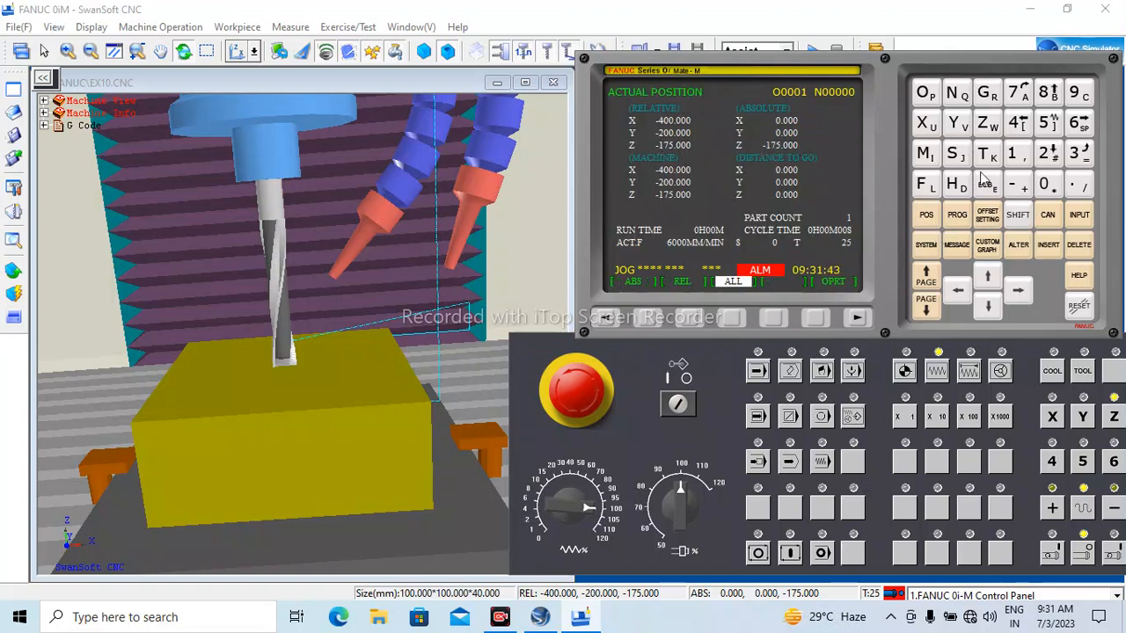
pyautogui.click(986, 218)
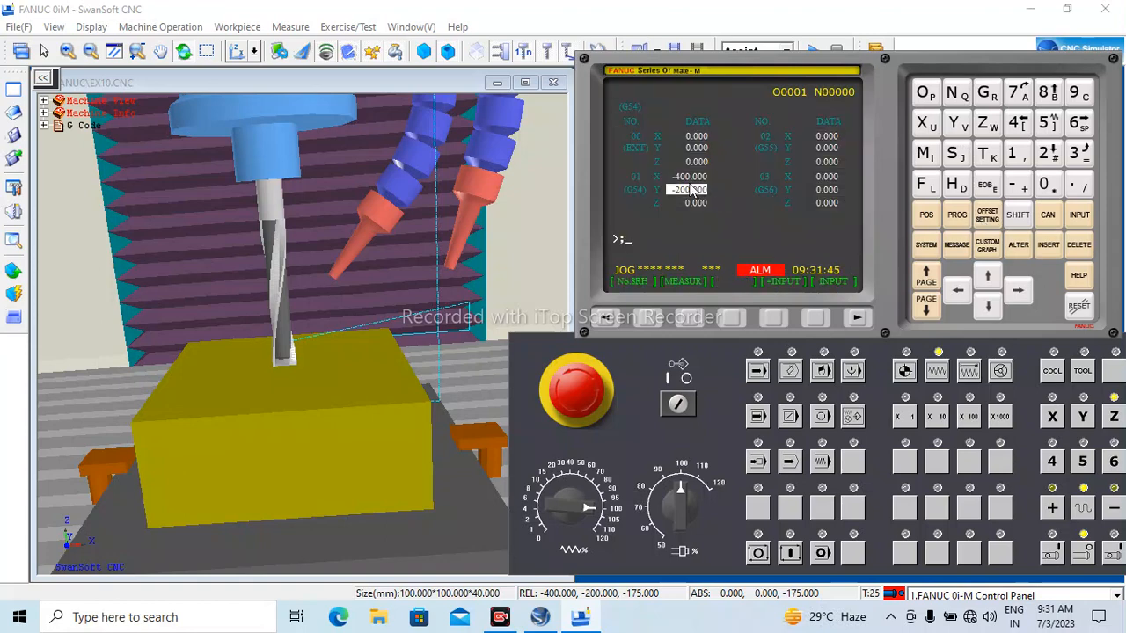
pyautogui.click(926, 214)
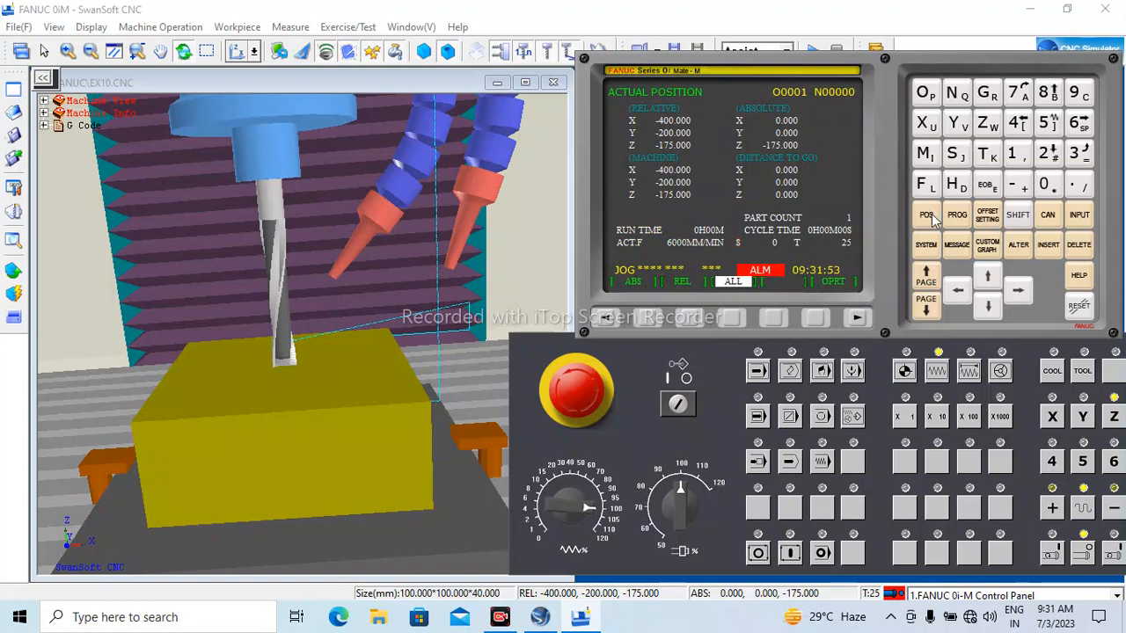
pyautogui.click(985, 217)
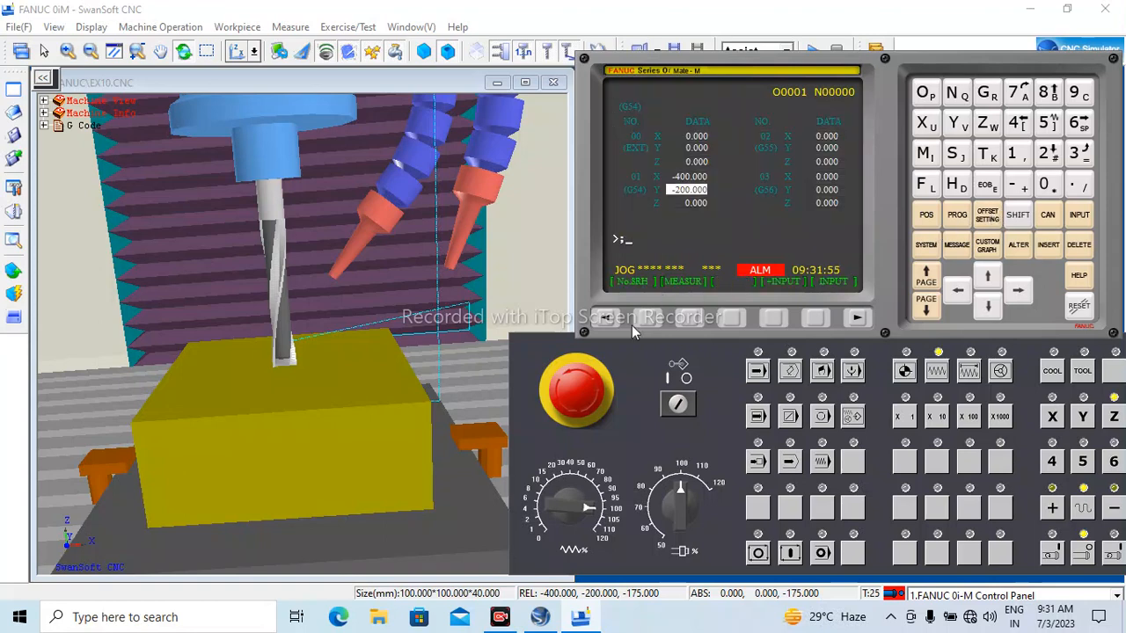
pyautogui.click(605, 318)
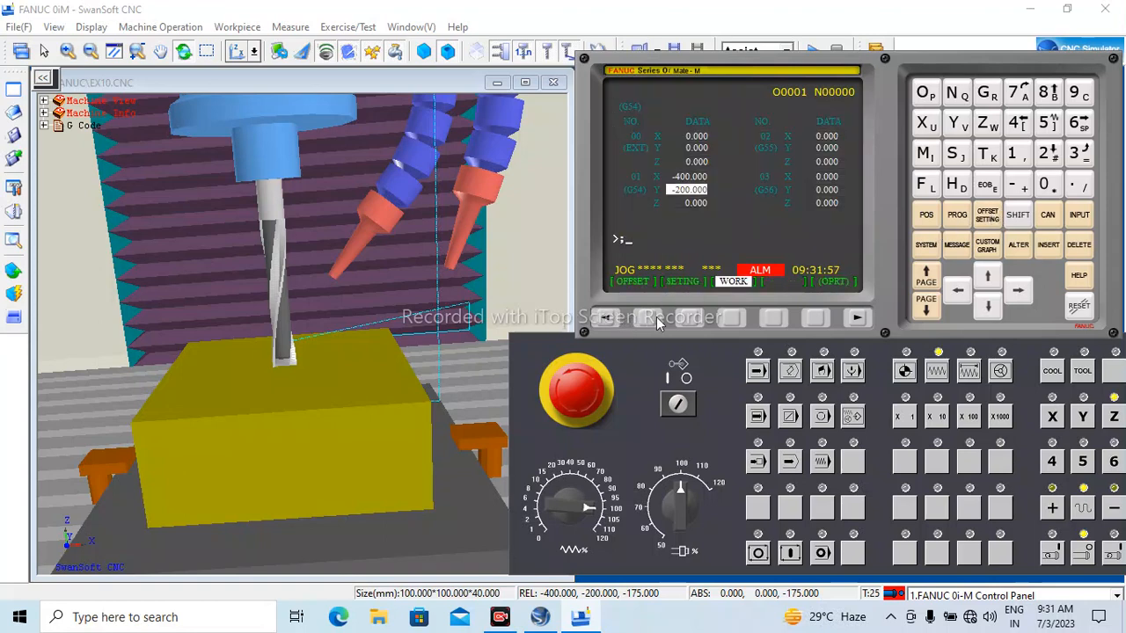
pyautogui.click(656, 320)
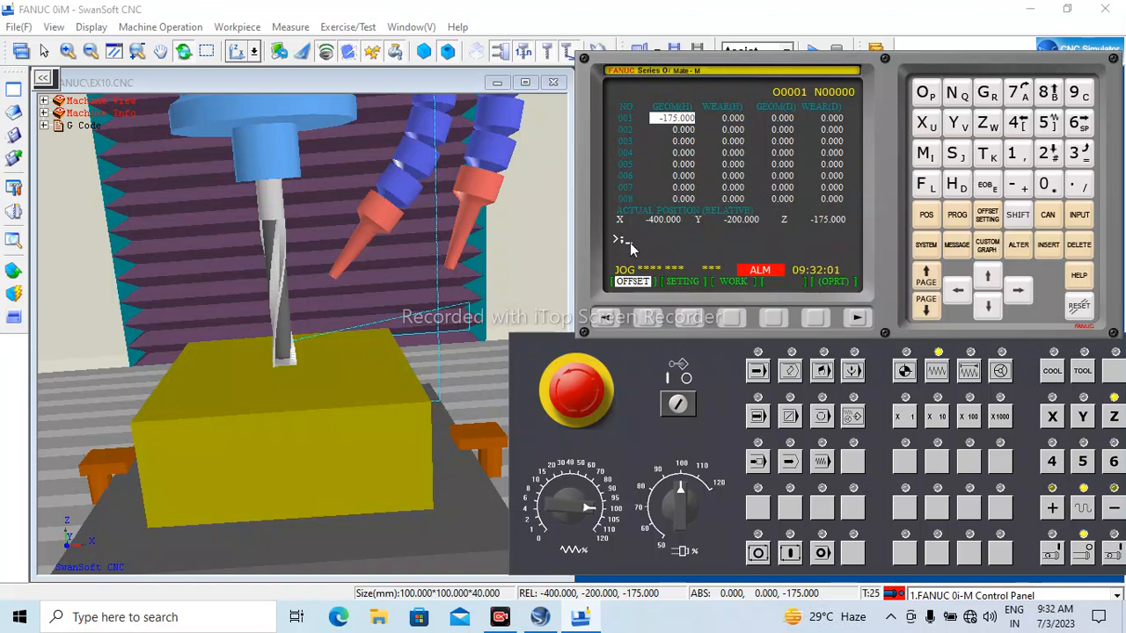
pyautogui.click(926, 214)
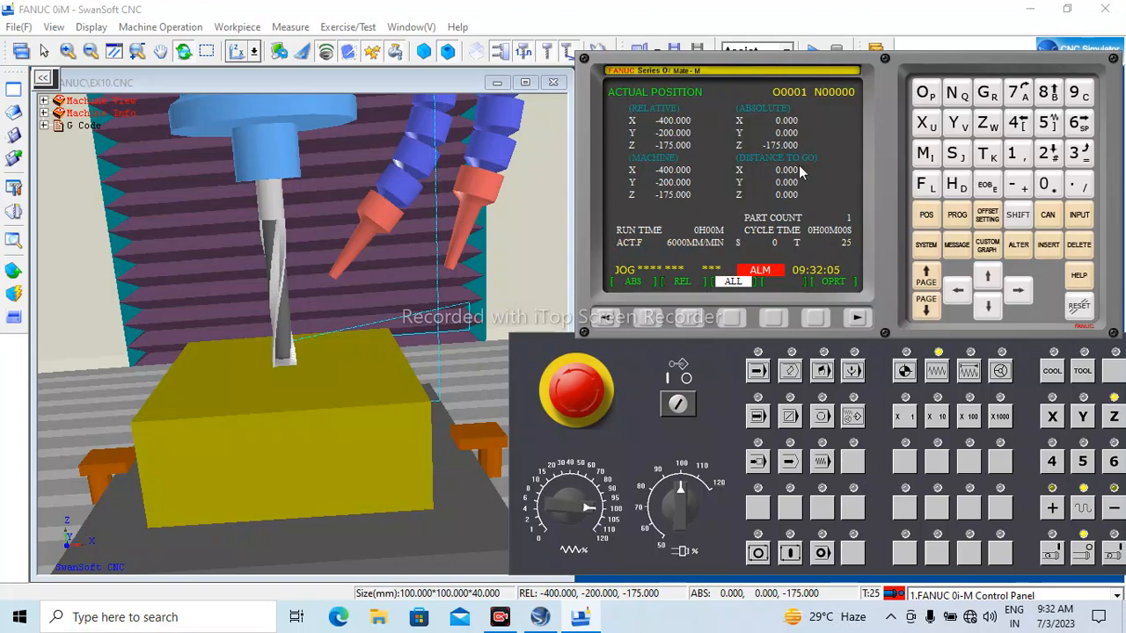
# Step: Examine the spindle, tool and clamped workpiece from farther away
pyautogui.scroll(-6, 316, 255)
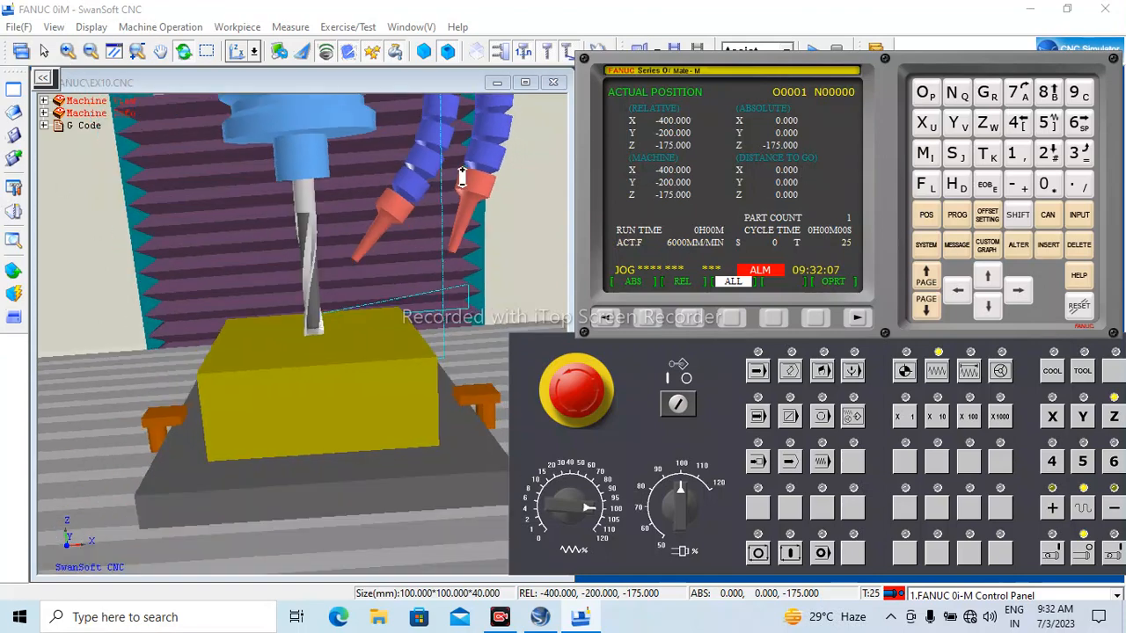
pyautogui.scroll(-1, 314, 255)
pyautogui.scroll(2, 380, 291)
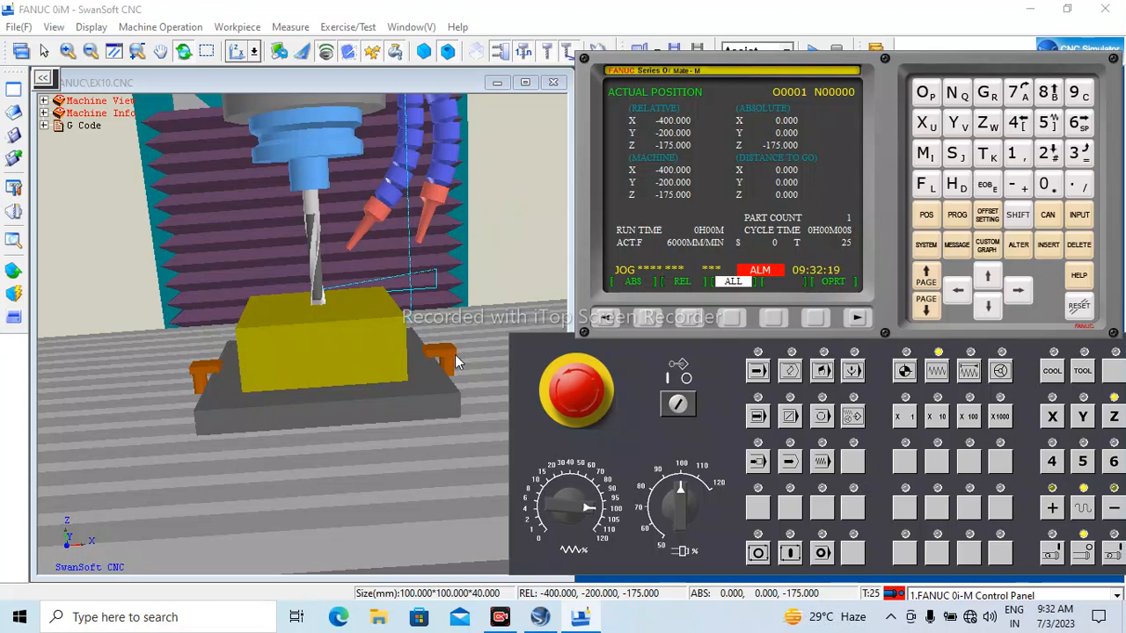
pyautogui.scroll(-1, 320, 320)
pyautogui.scroll(-2, 321, 217)
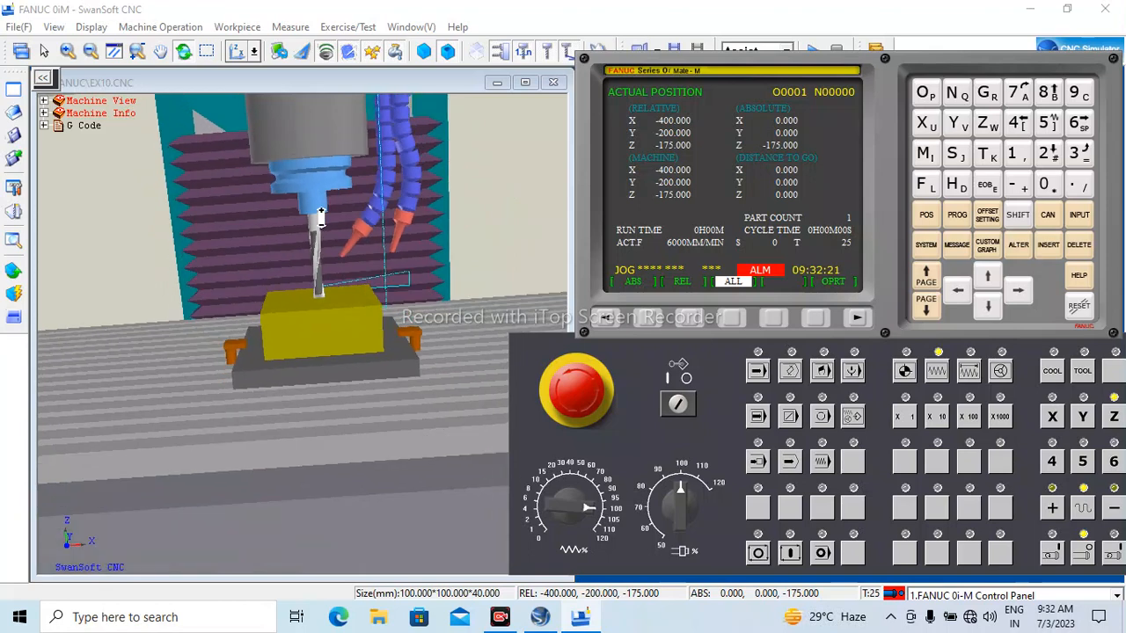
pyautogui.scroll(2, 408, 142)
pyautogui.scroll(-2, 266, 272)
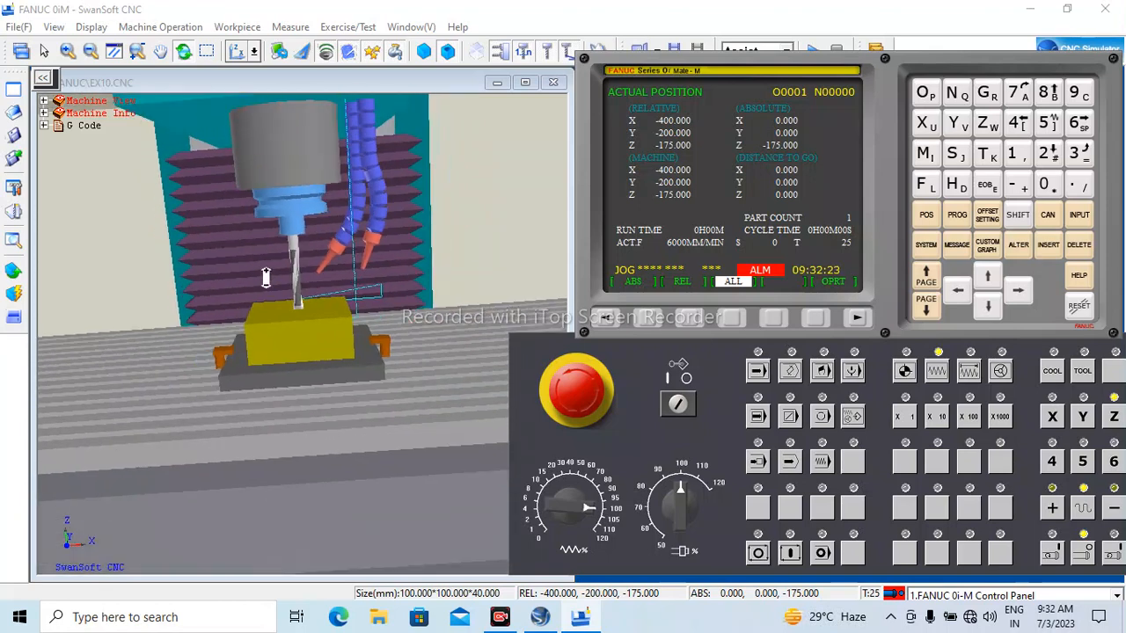